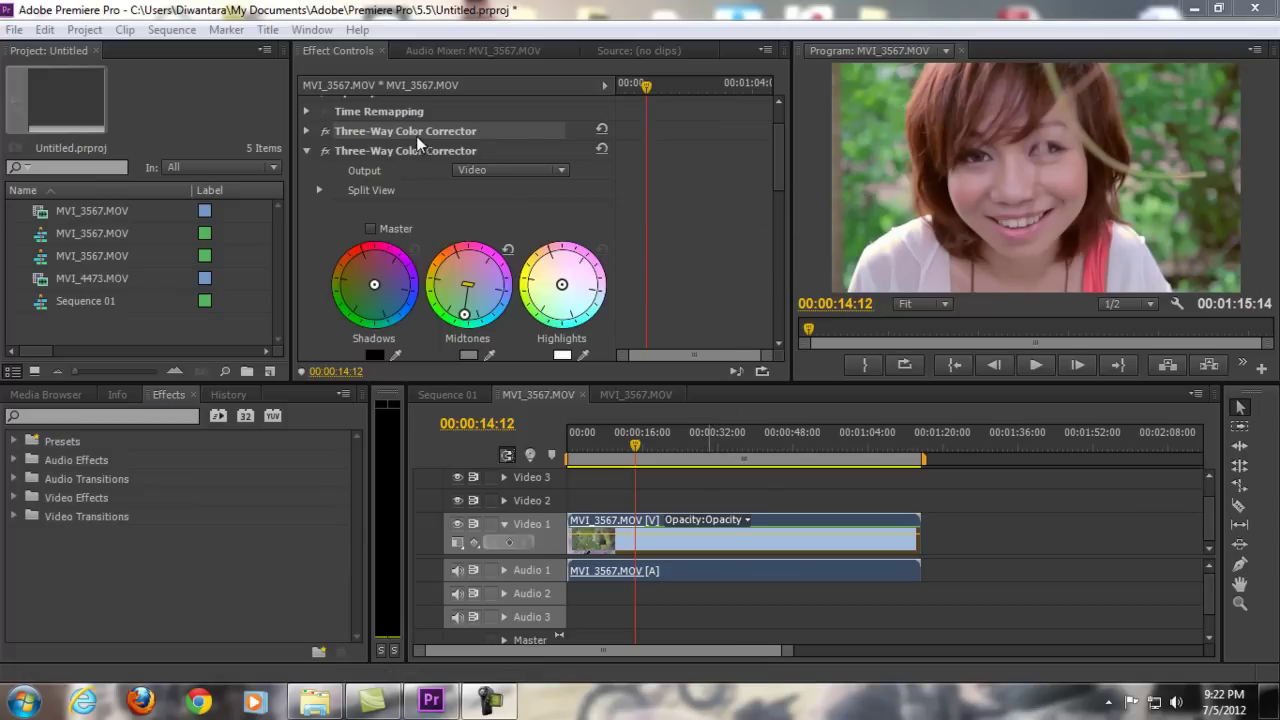
Collapse the second Three-Way Color Corrector and toggle the color correction off and on to compare the graded portrait at 00:00:14:12
click(307, 151)
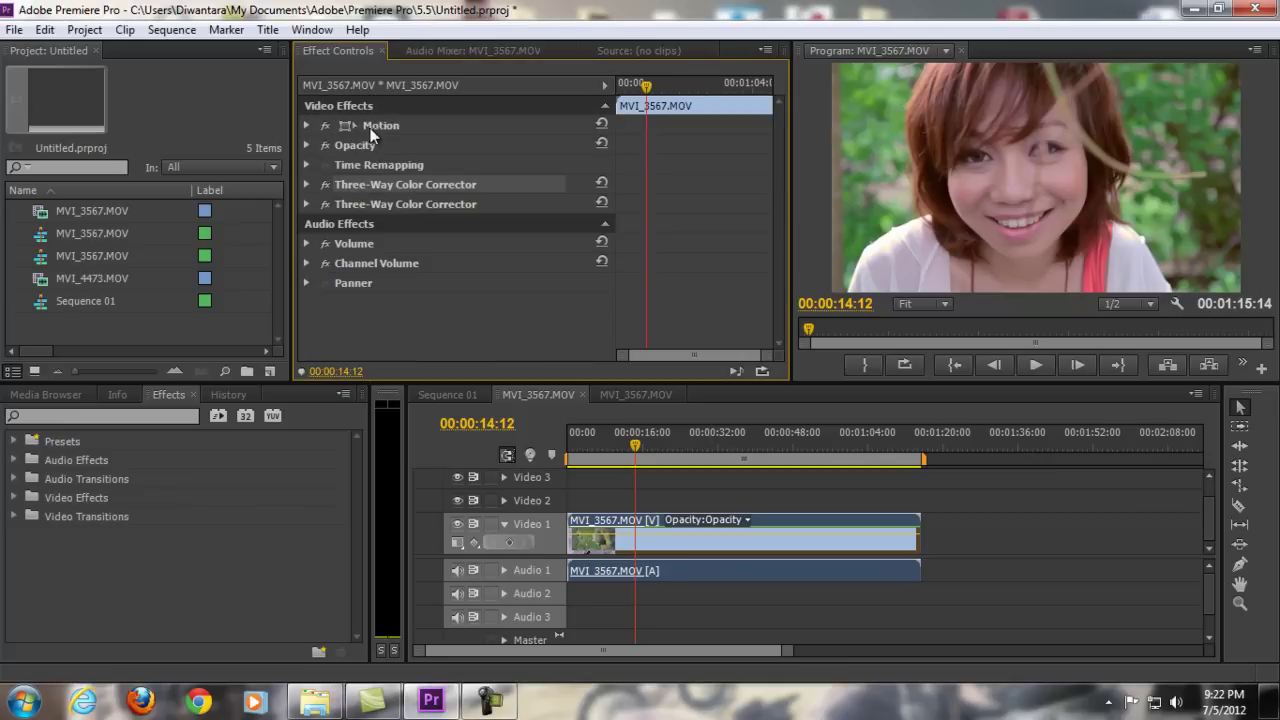
click(325, 184)
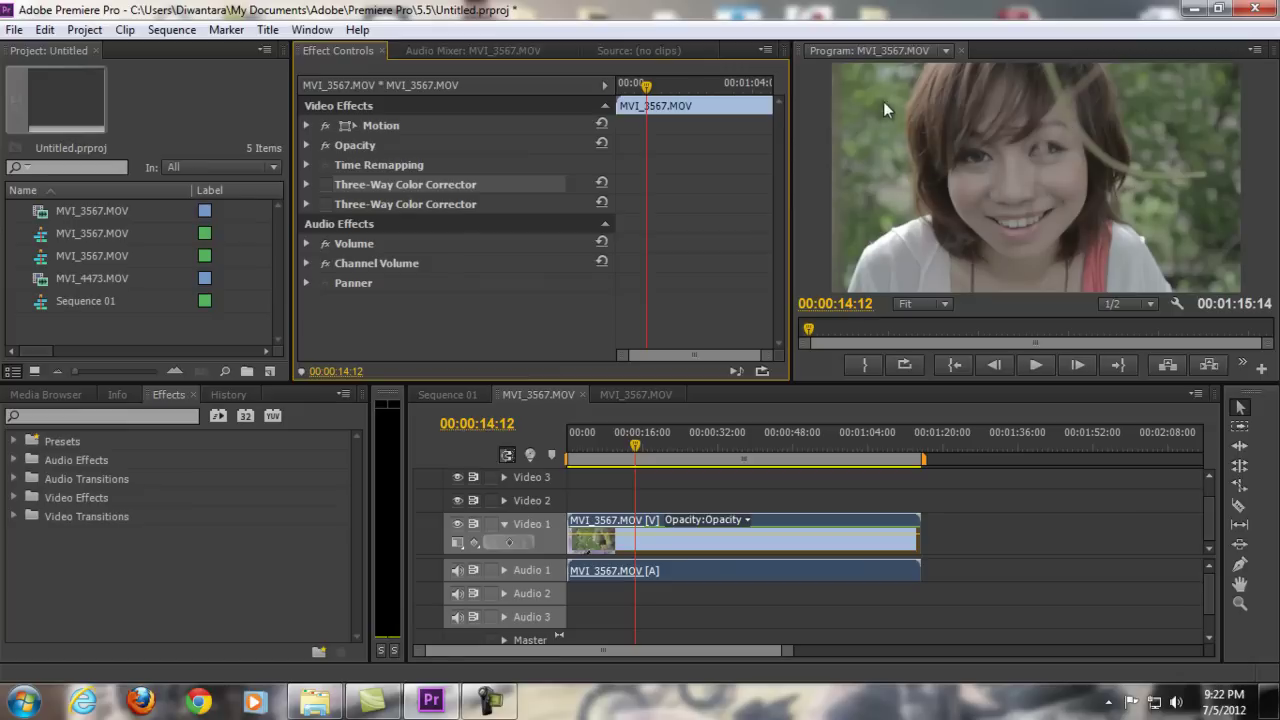
click(326, 184)
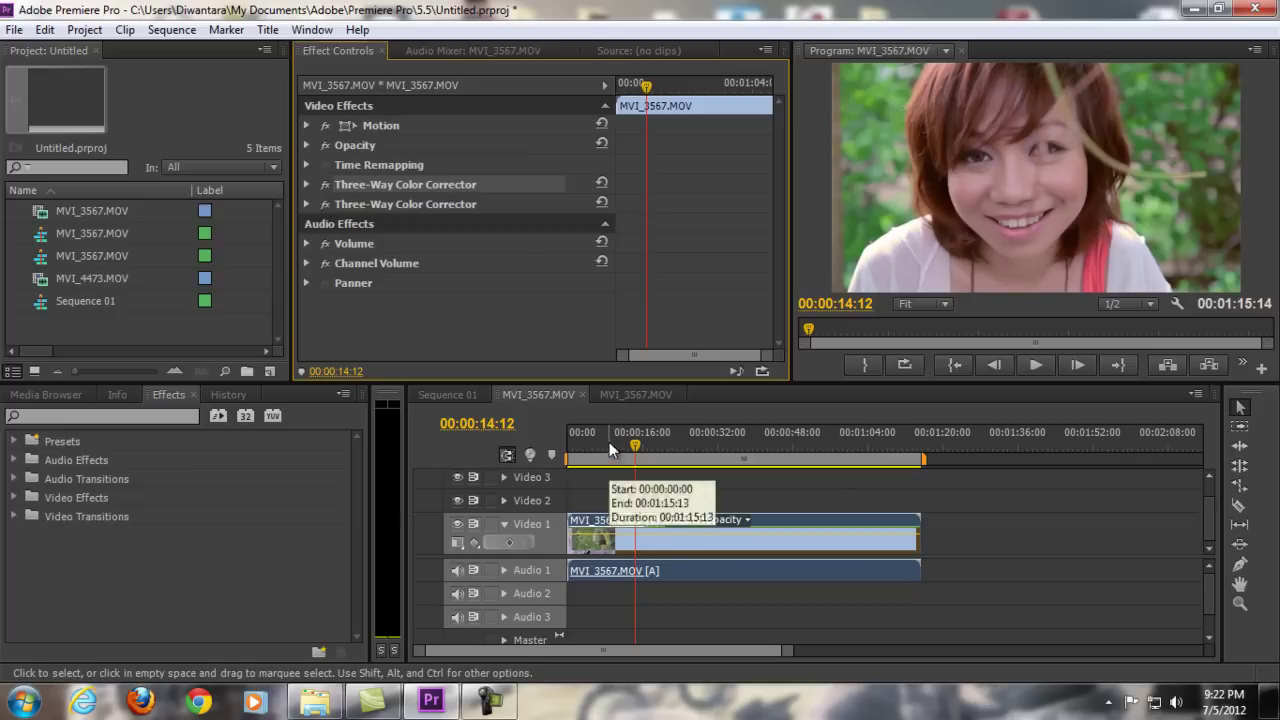
Return the playhead to 00:00:00:00 and toggle the Three-Way Color Correctors to compare the leaf shot with and without grading
drag(609, 442, 558, 439)
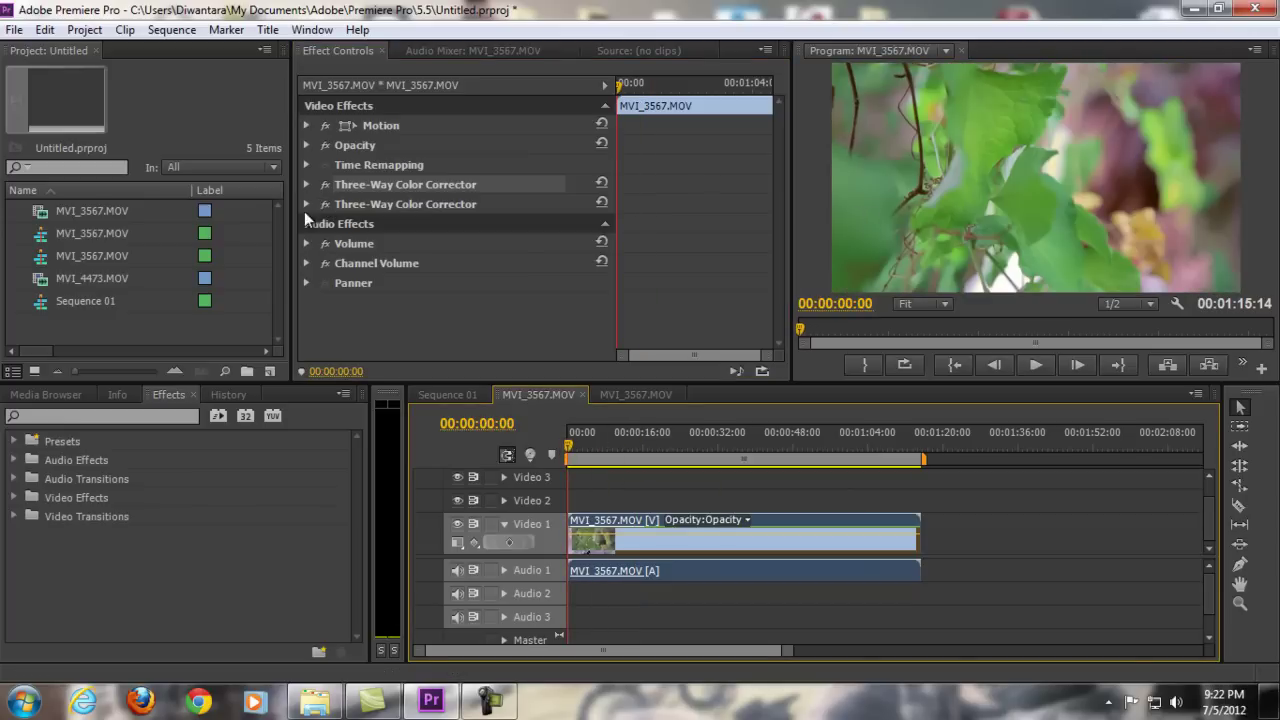
click(324, 185)
click(324, 184)
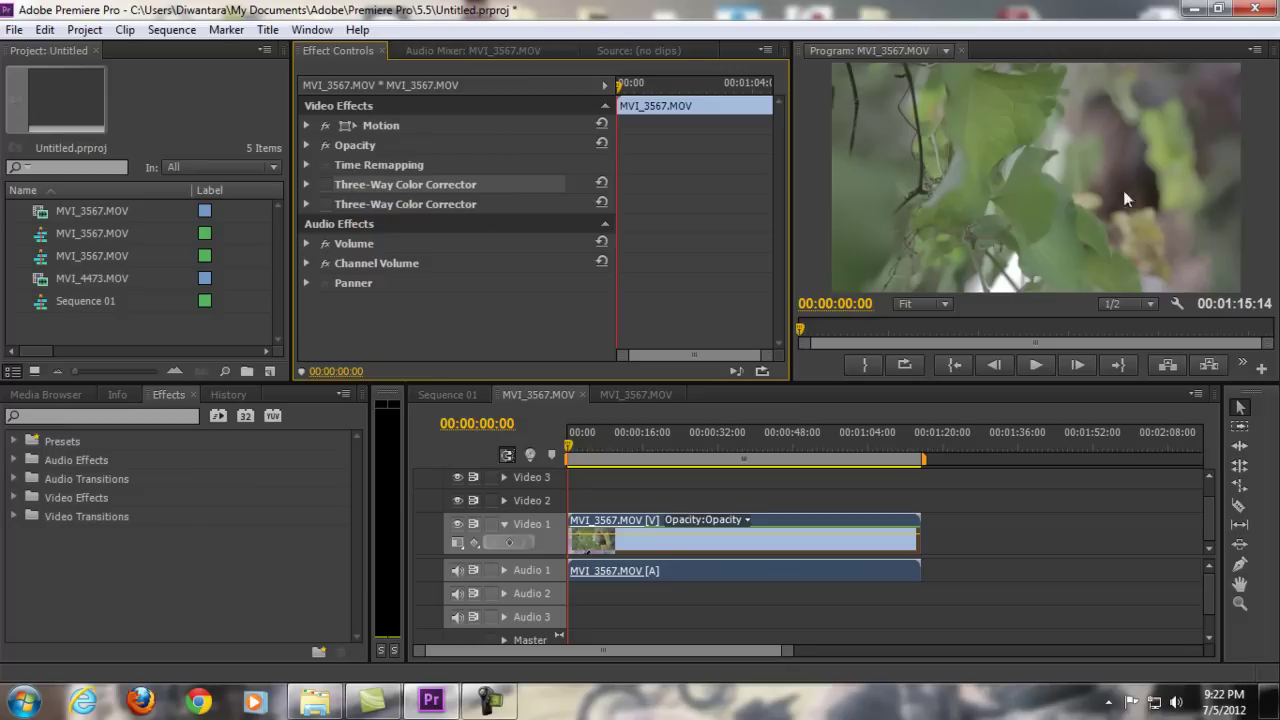
click(324, 184)
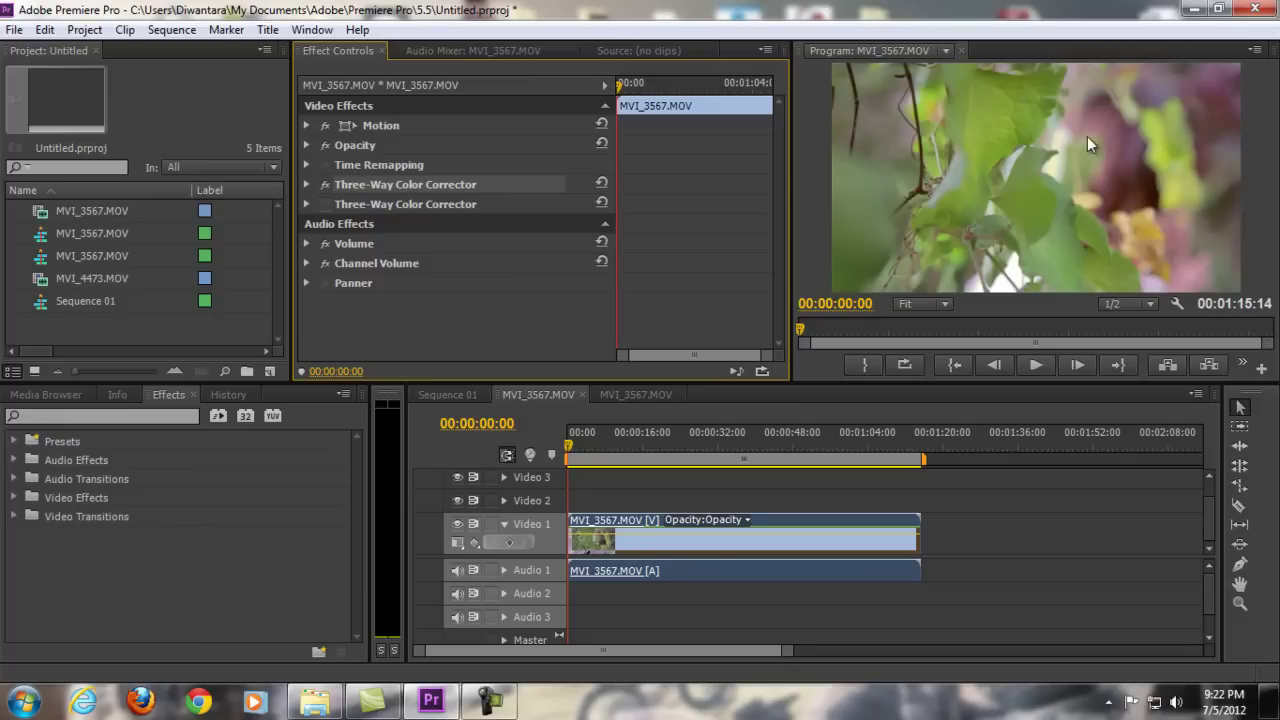
click(324, 203)
Briefly play the graded clip, scrub to 00:00:08:00, and point out its two Three-Way Color Correctors
key(space)
key(space)
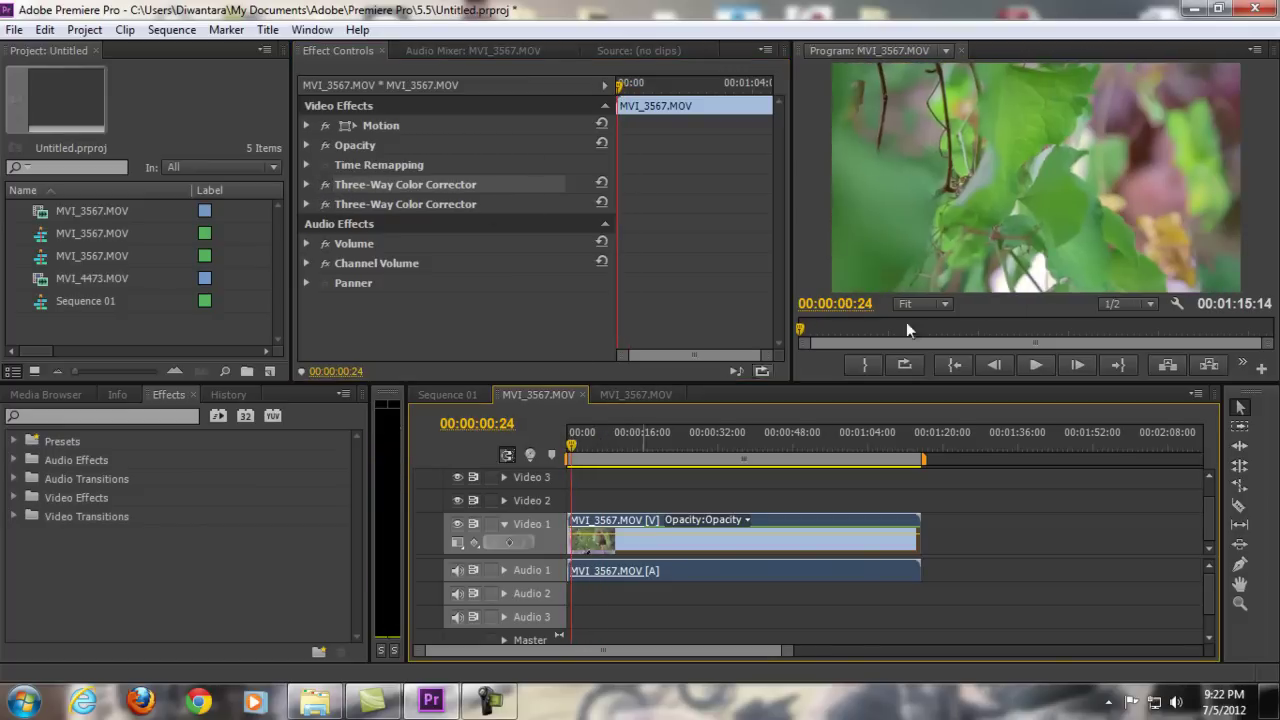
drag(575, 444, 605, 440)
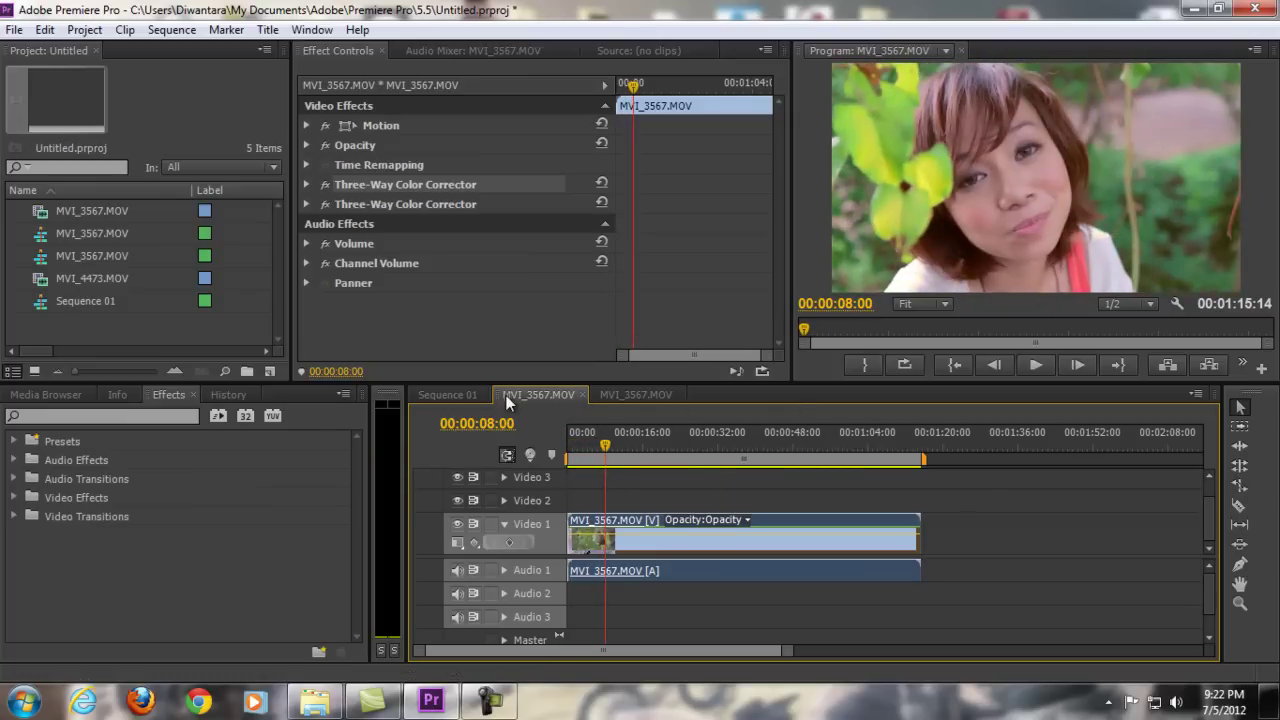
click(450, 196)
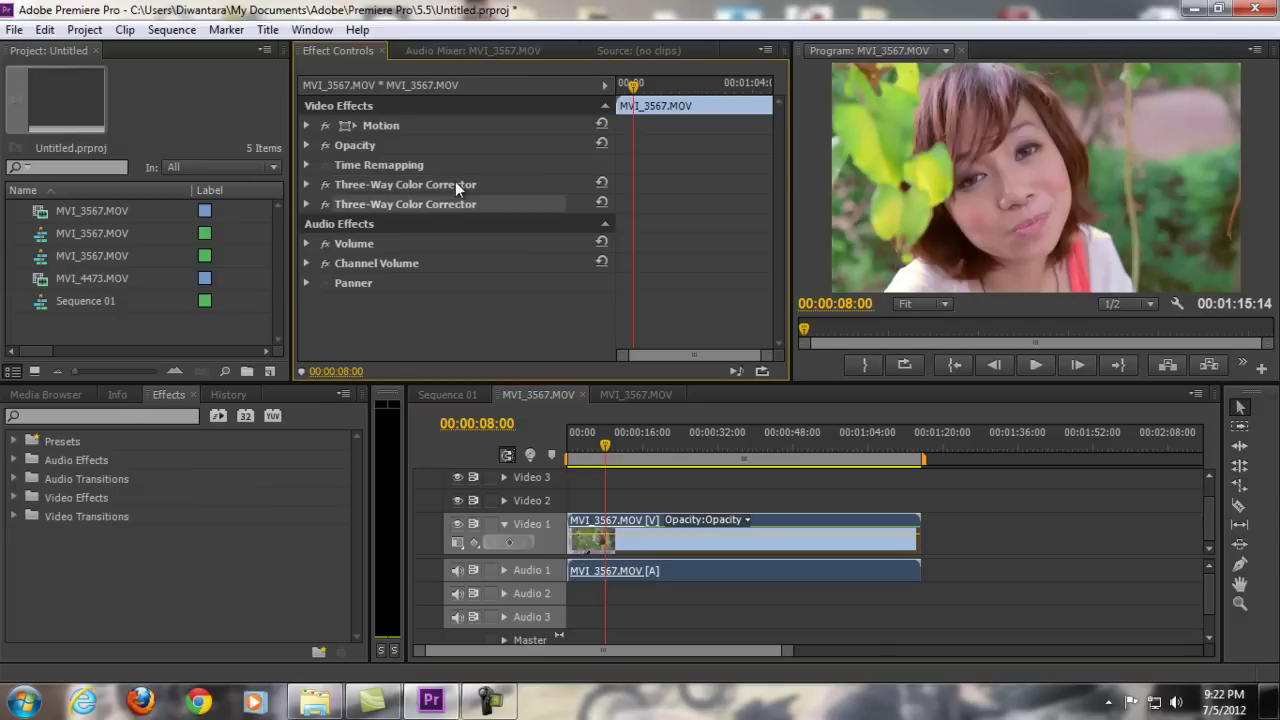
click(455, 183)
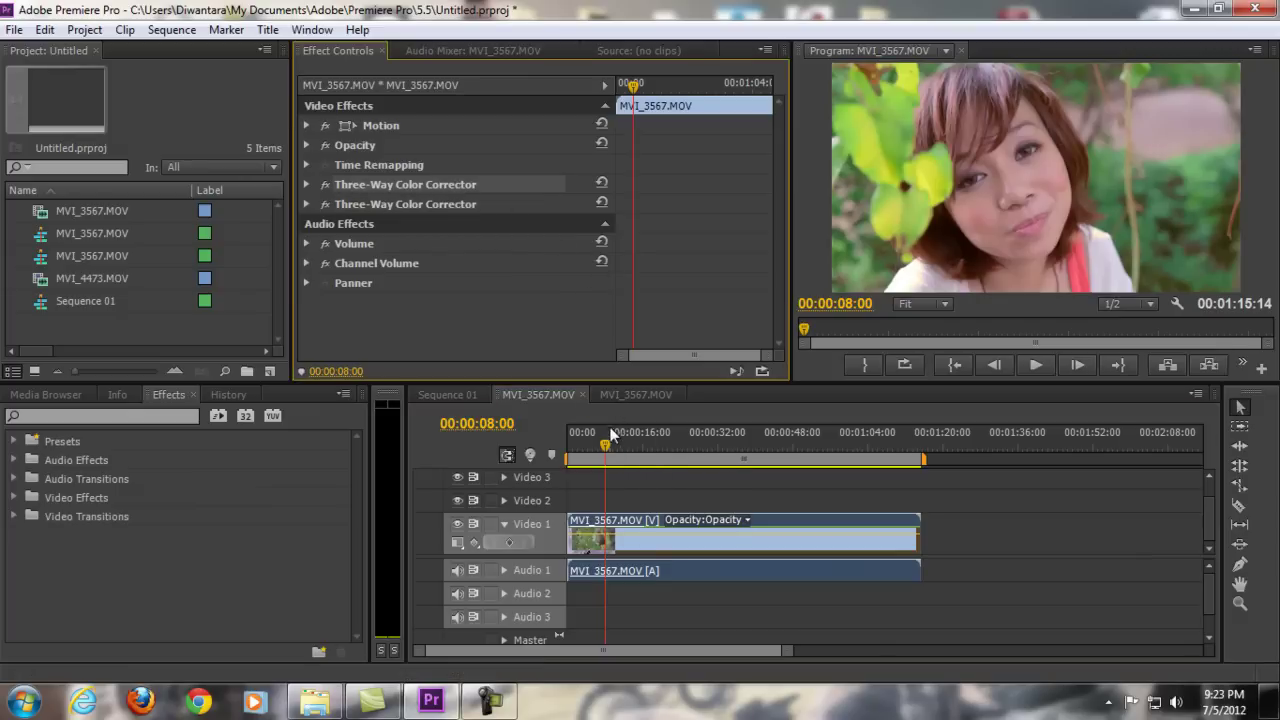
Switch to the ungraded MVI_3567.MOV sequence and place the playhead at 00:00:09:00
click(638, 394)
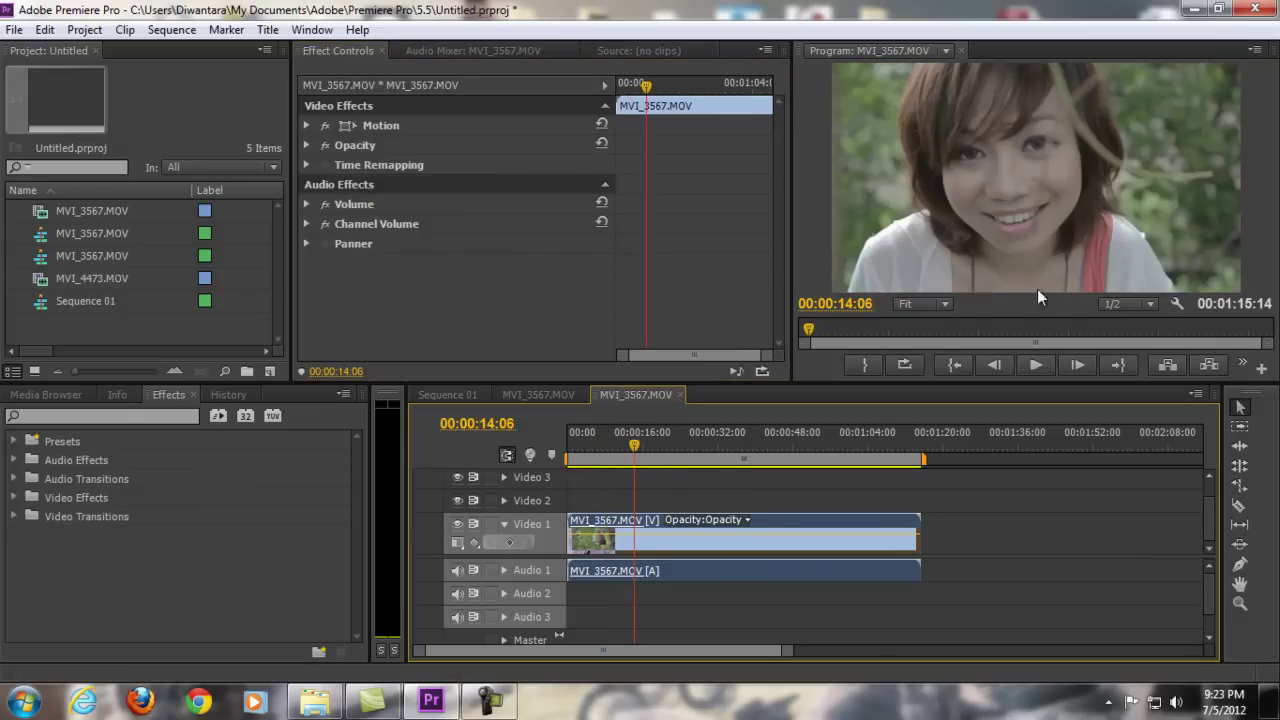
mouse_move(625, 439)
mouse_down()
mouse_move(585, 447)
mouse_move(610, 447)
mouse_up()
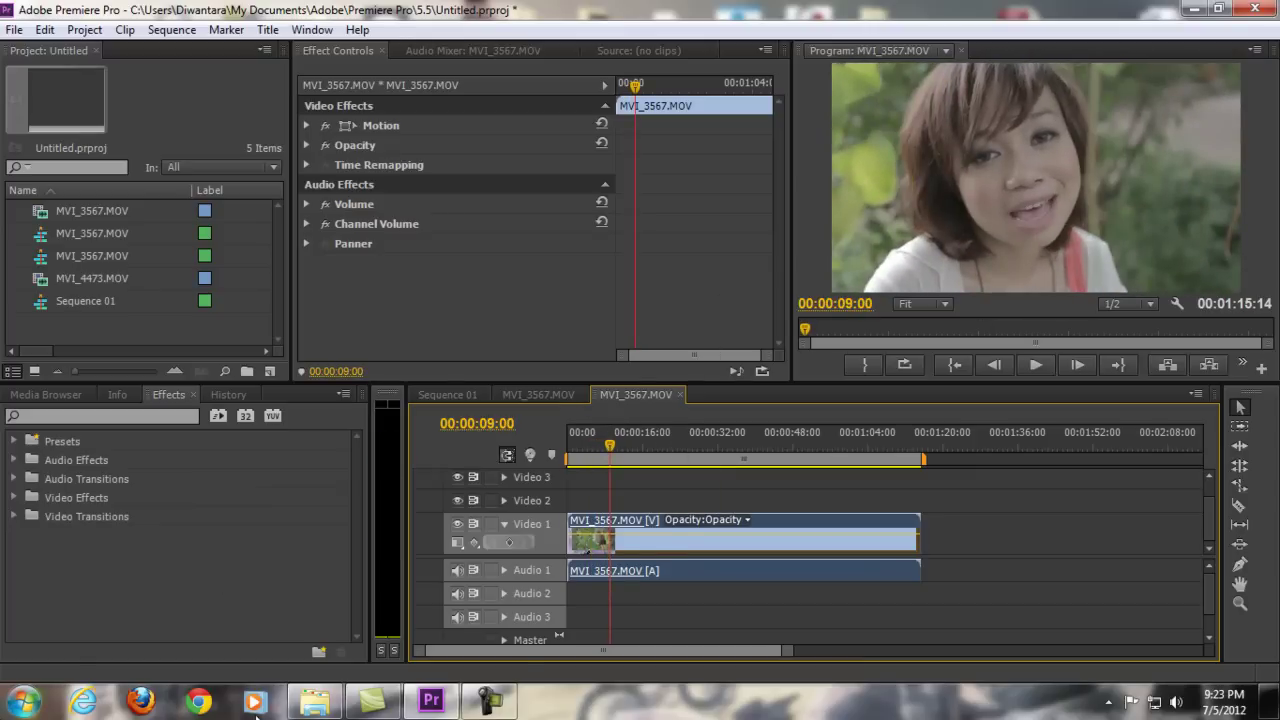
Find the Three-Way Color Corrector by searching the effects for "three" and apply it to the MVI_3567.MOV clip on Video 1
click(167, 397)
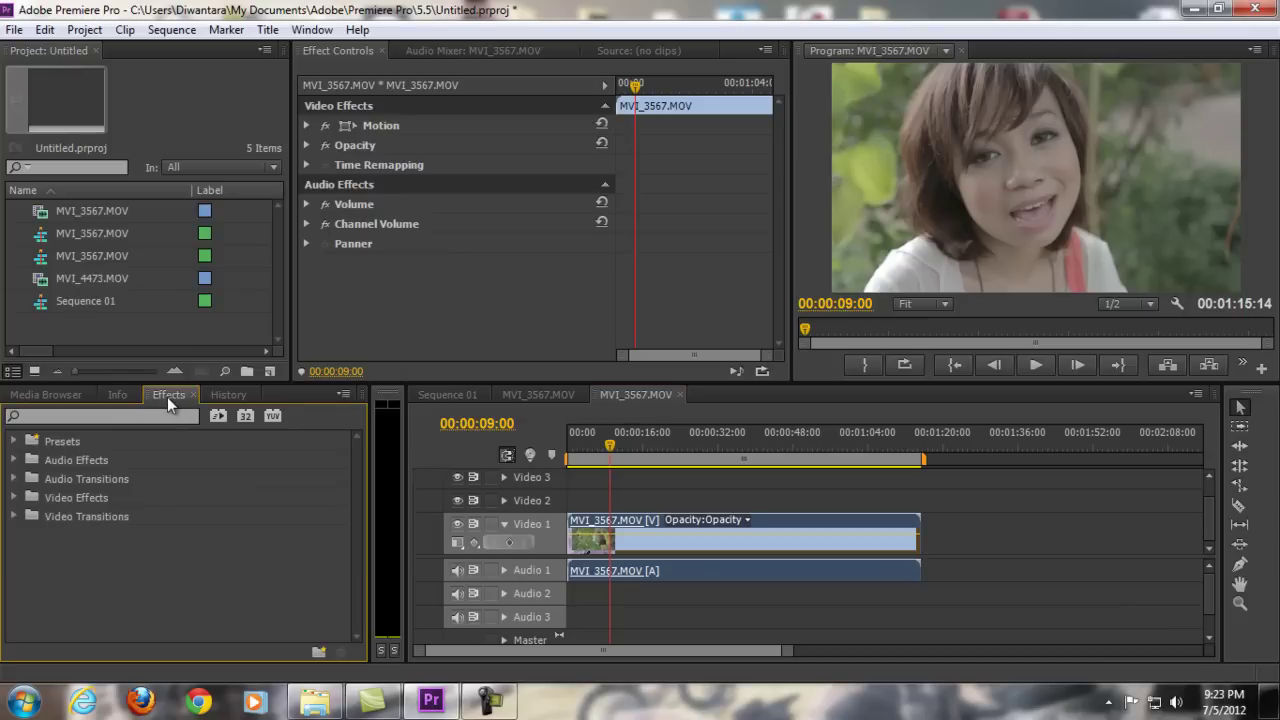
click(76, 415)
text(three)
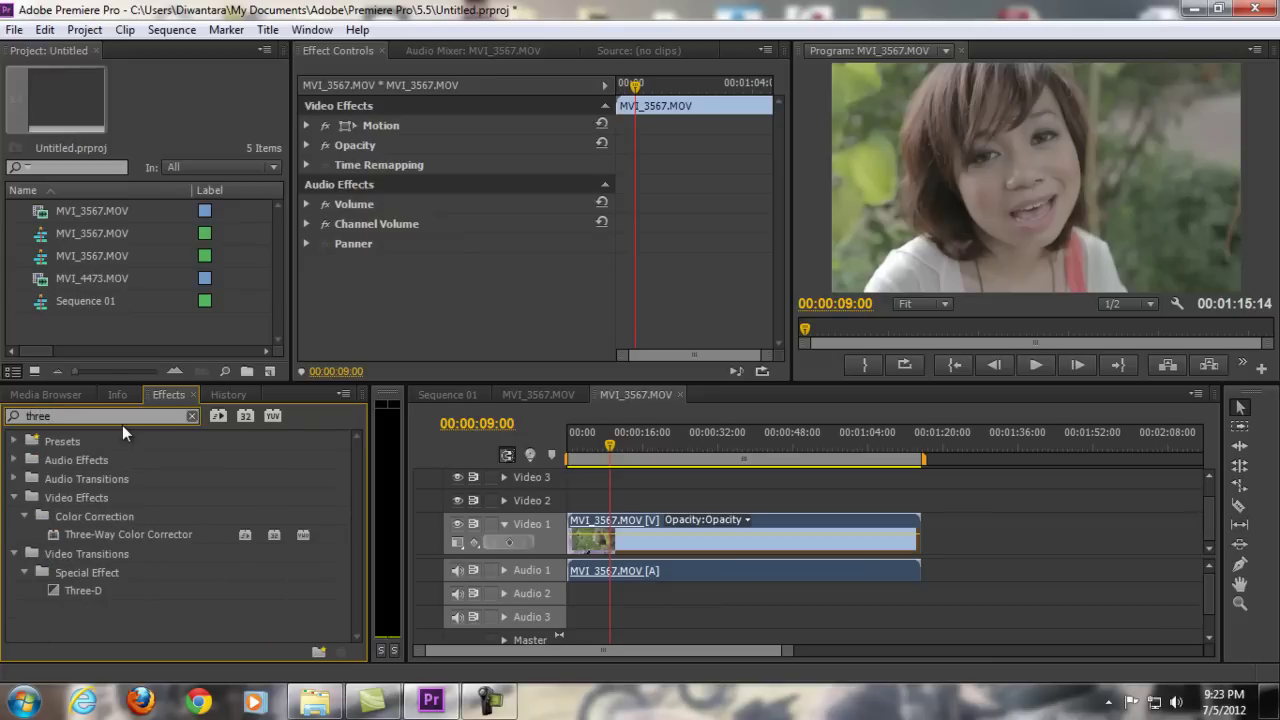
click(116, 535)
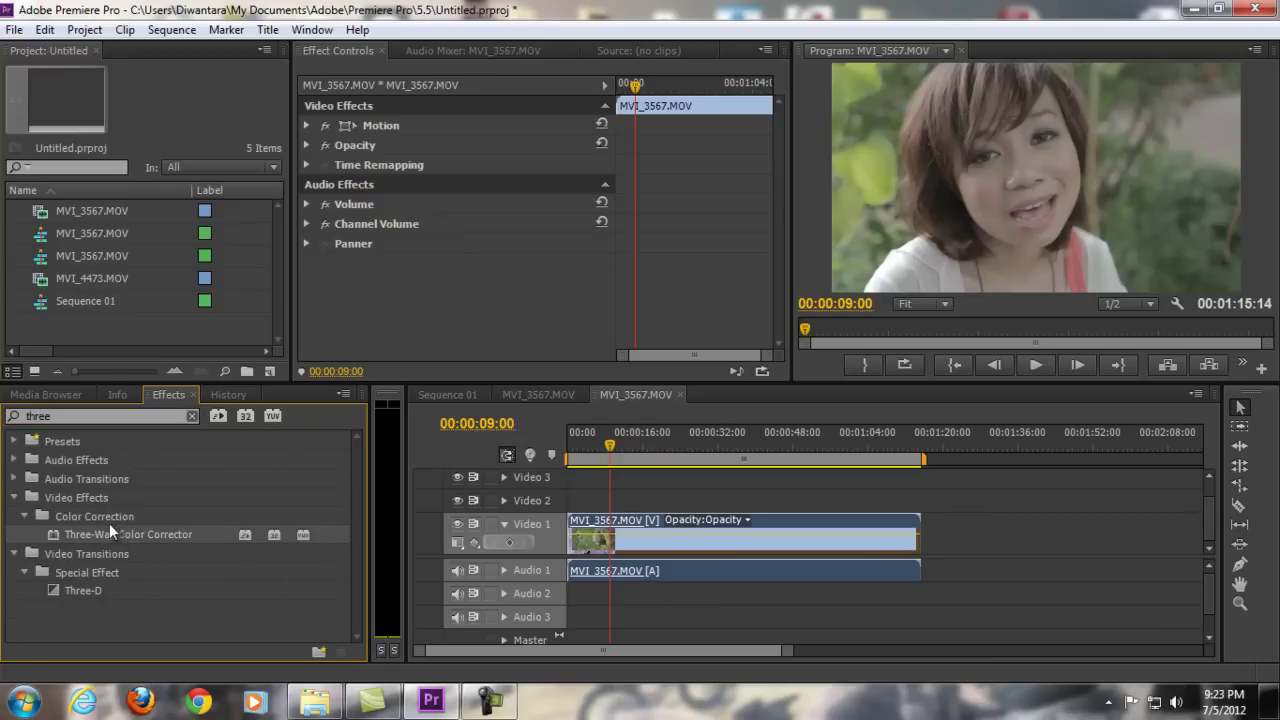
drag(136, 531, 641, 541)
drag(780, 152, 780, 207)
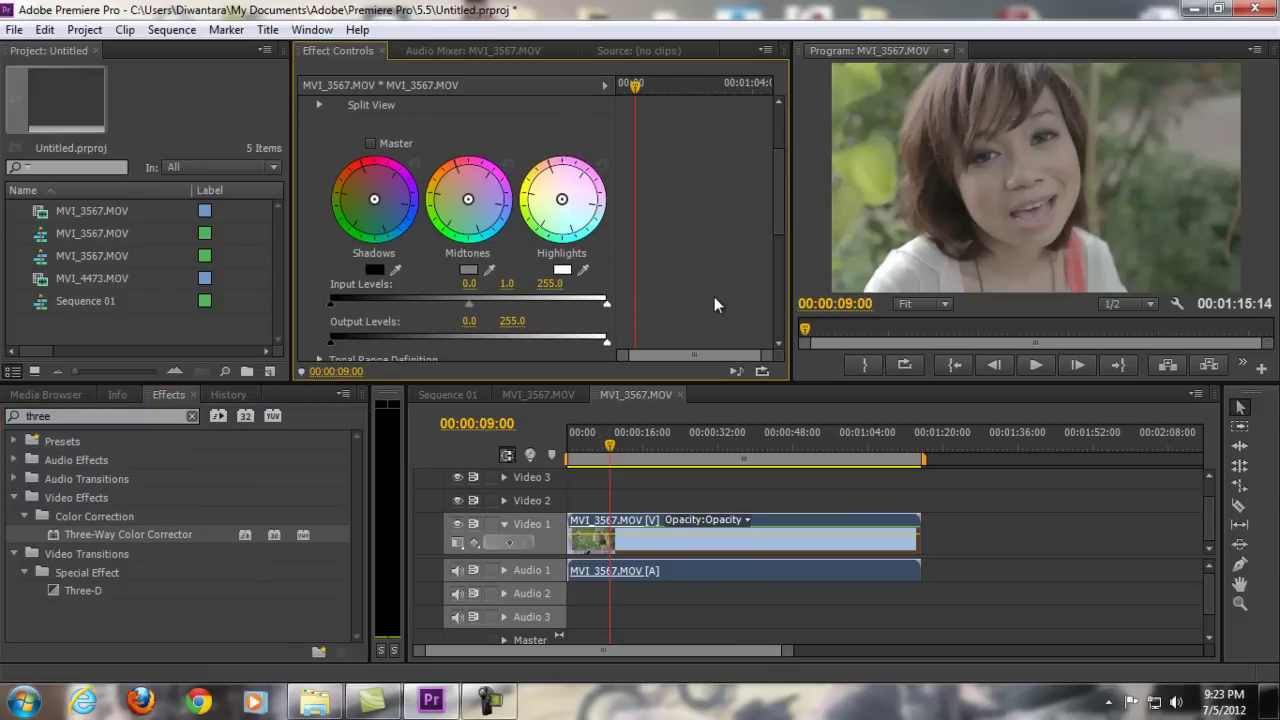
Open a Reference Monitor and have it display the YC Waveform scope
click(312, 30)
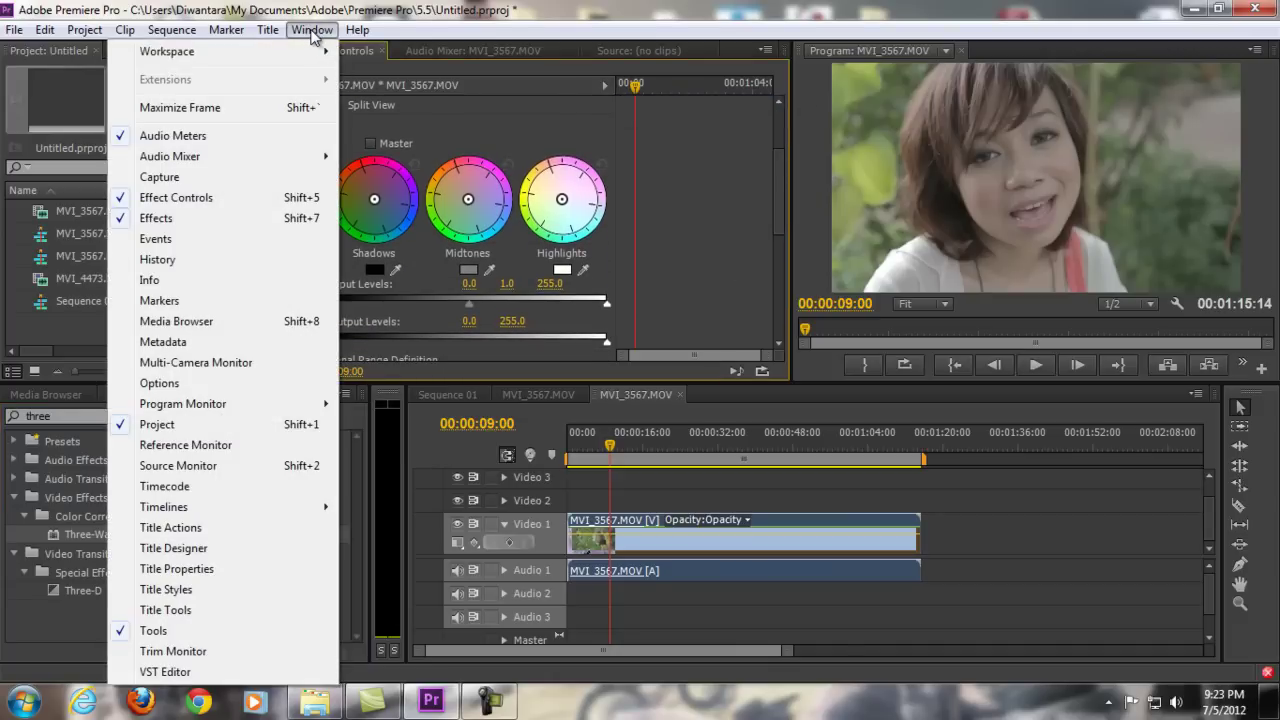
click(242, 446)
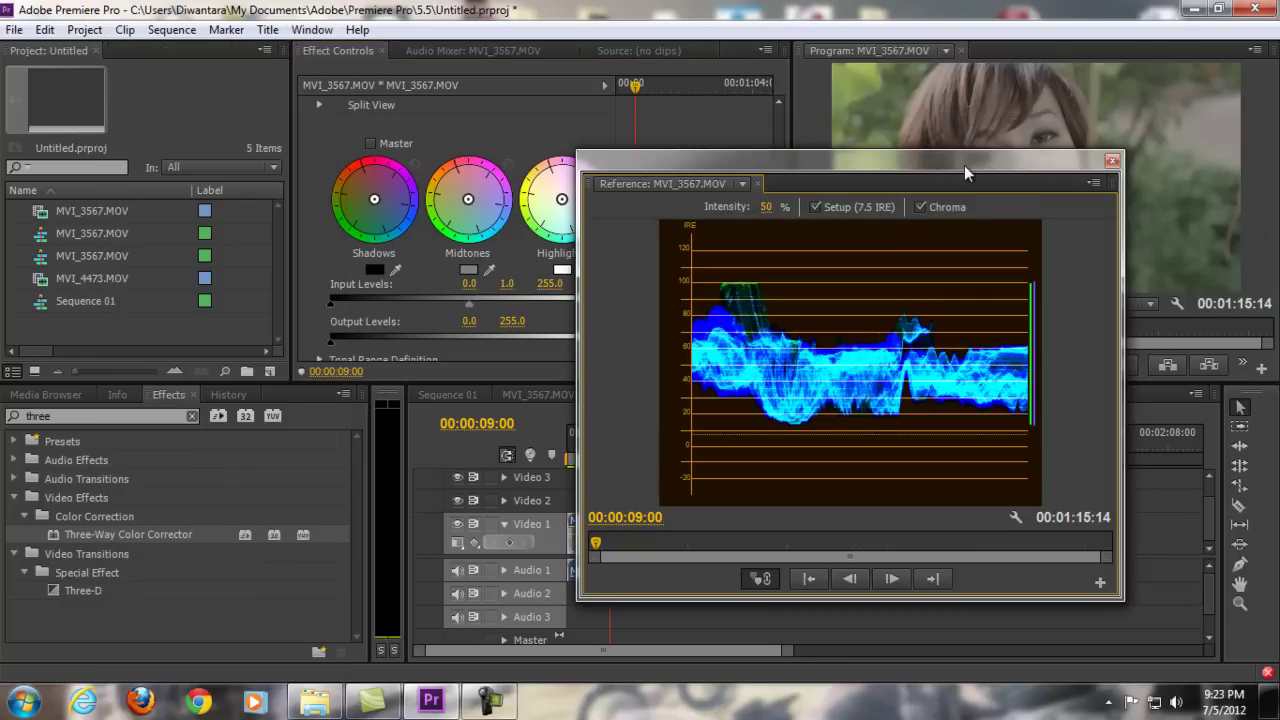
drag(965, 173, 1009, 188)
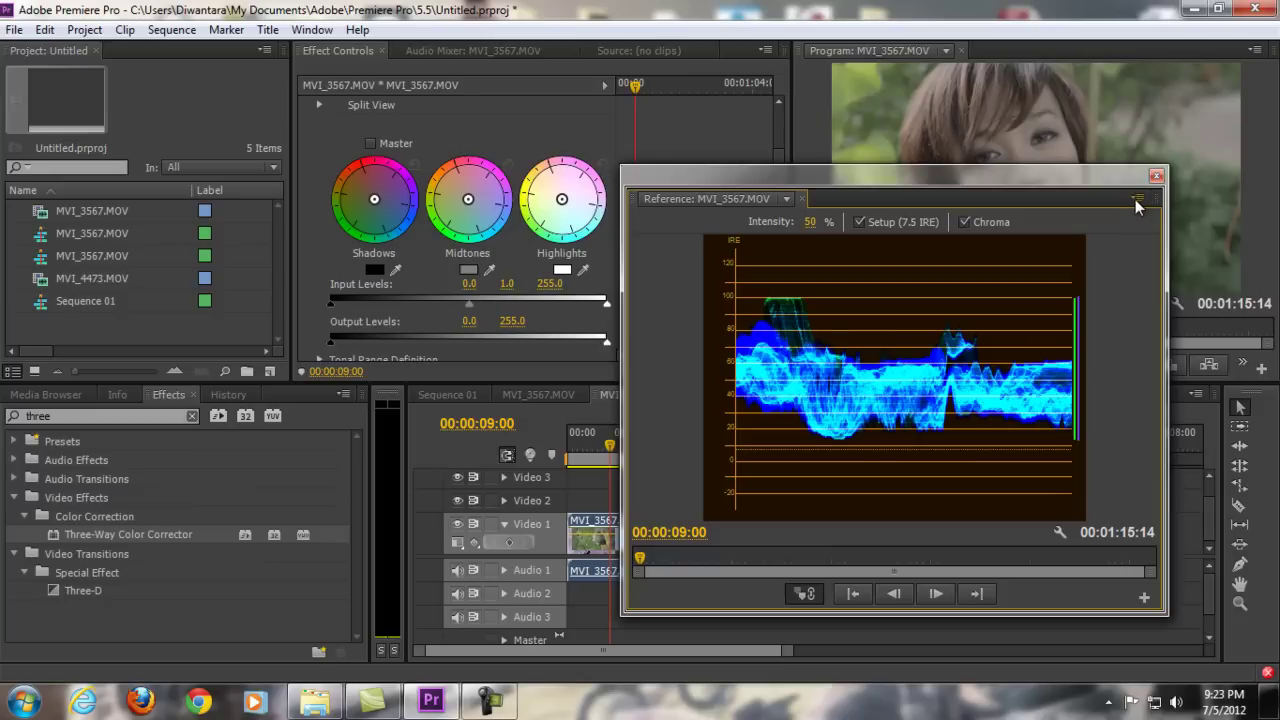
click(1138, 200)
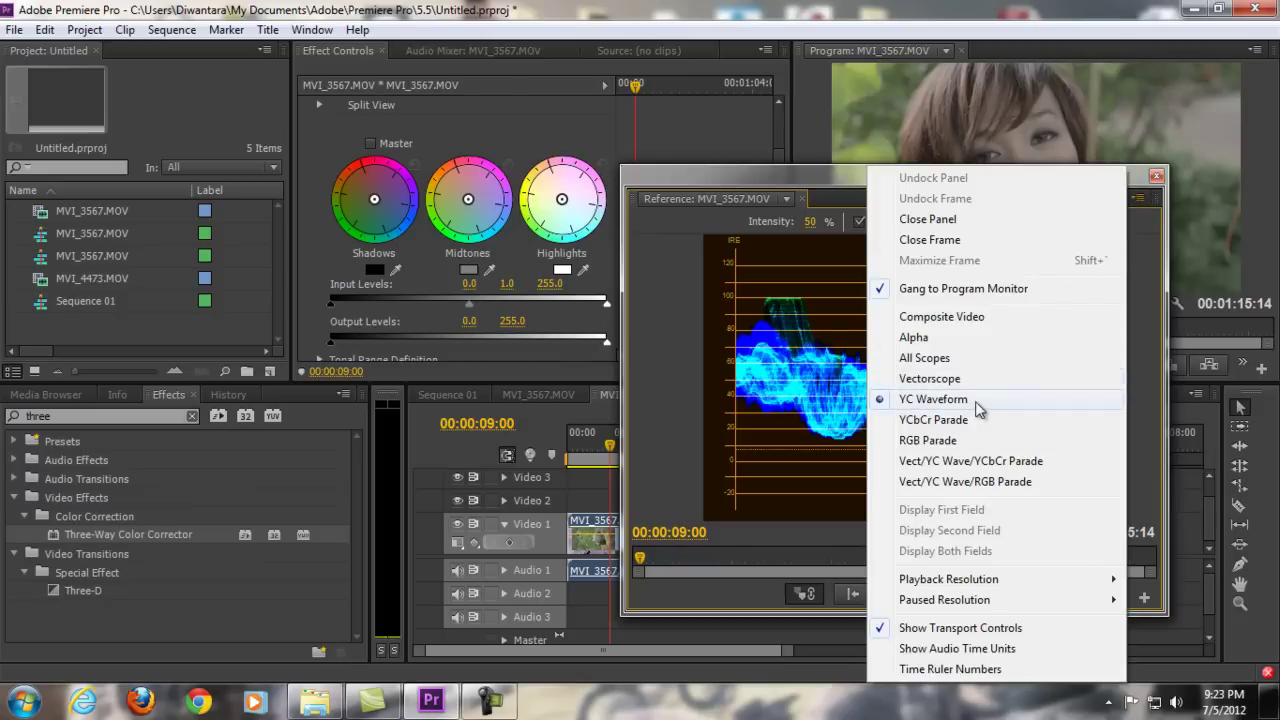
click(955, 405)
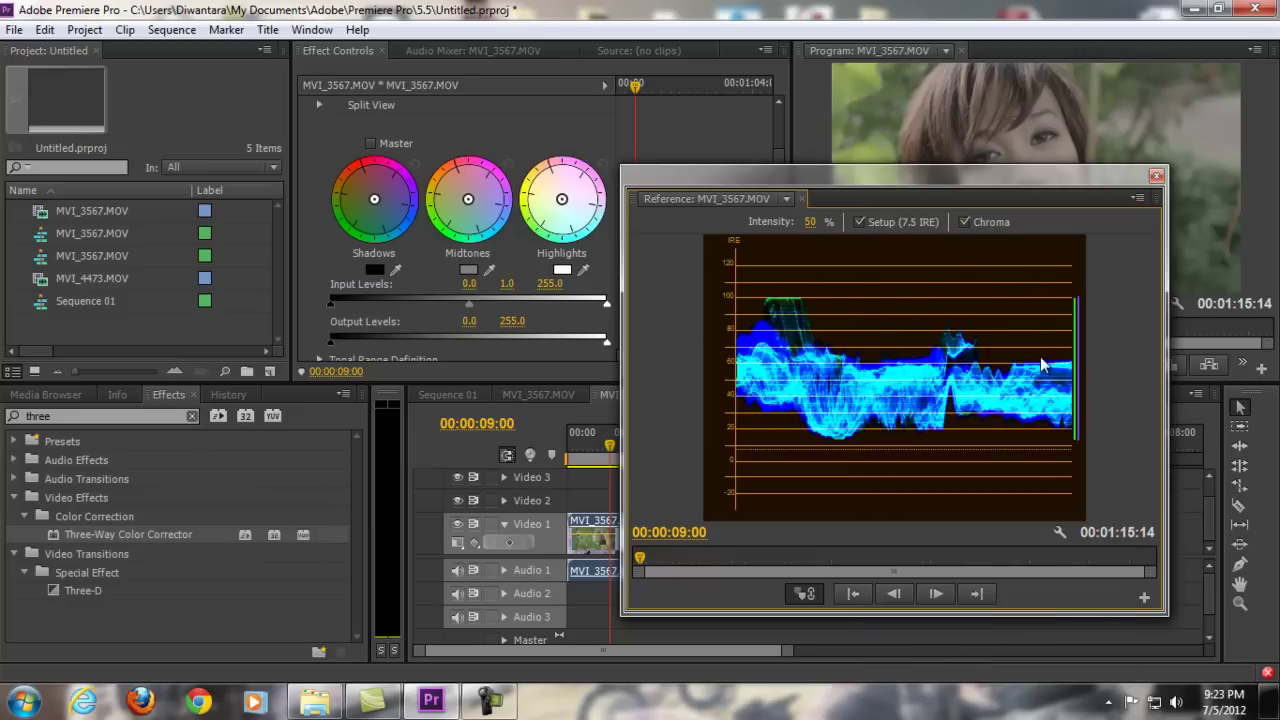
Move the Reference Monitor clear of the timeline and scrub the clip to examine how its waveform changes
drag(997, 178, 1094, 208)
click(627, 434)
click(642, 435)
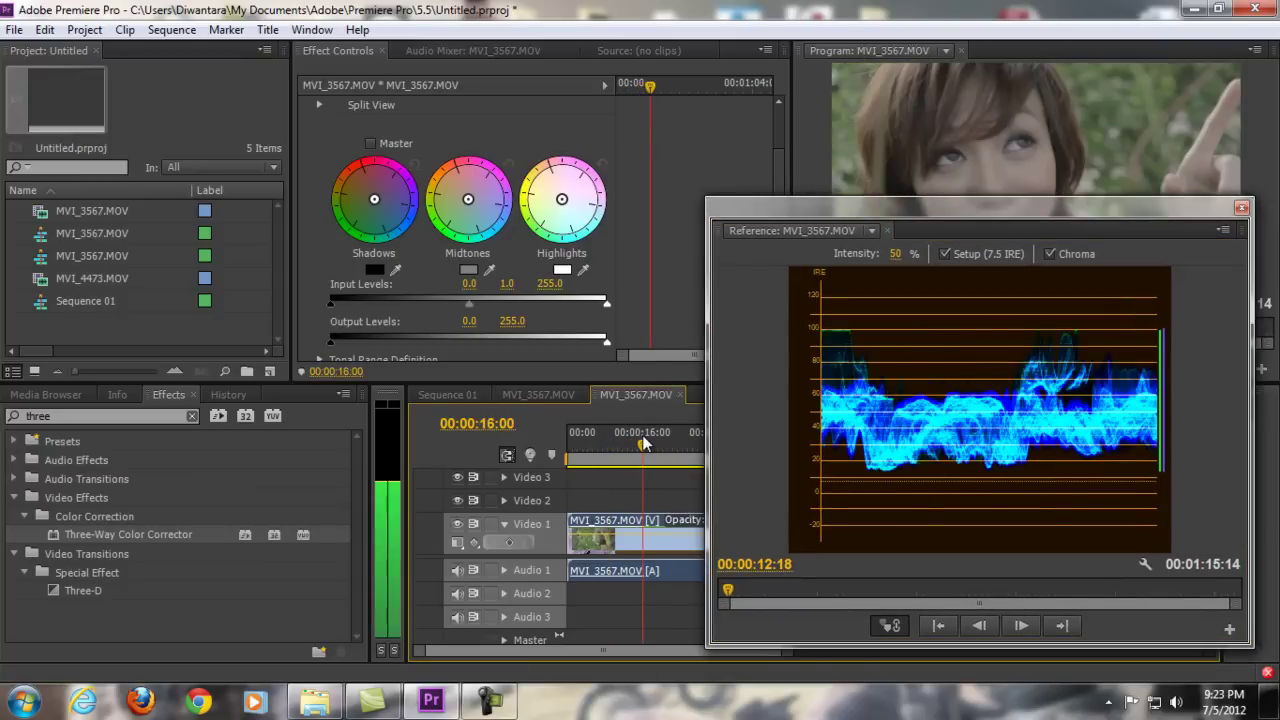
drag(641, 436, 613, 434)
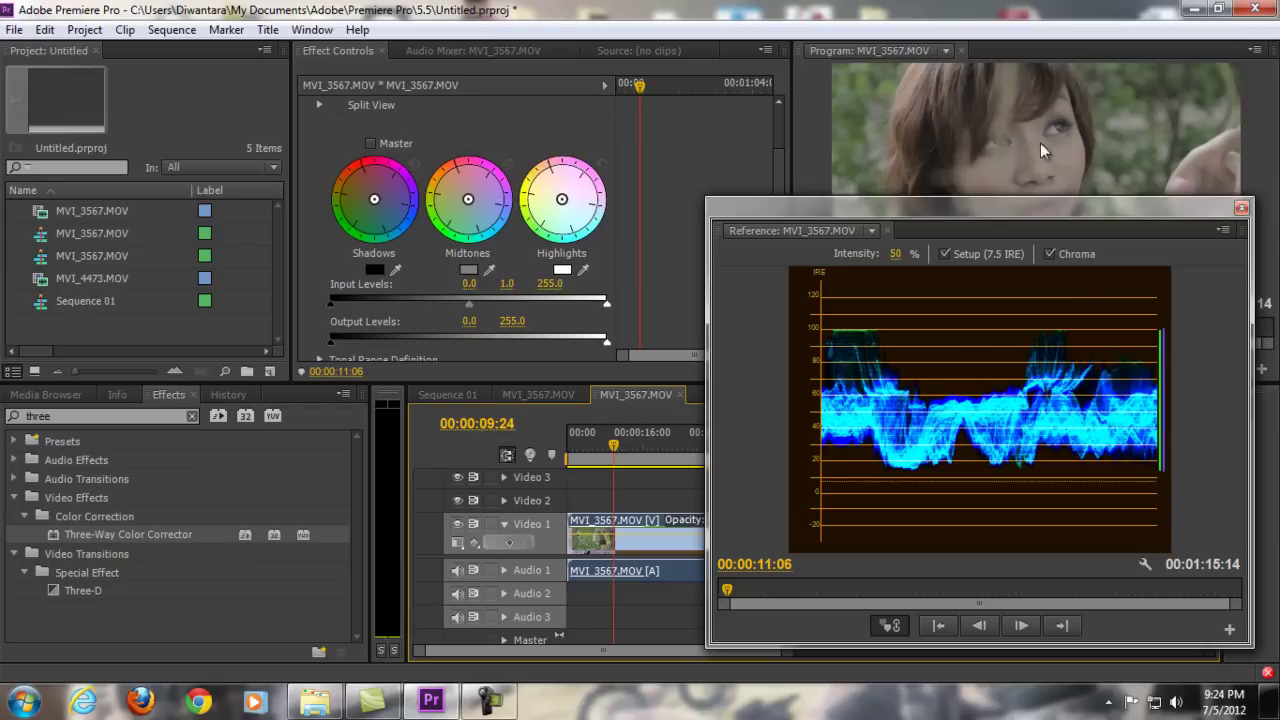
Reposition the Reference Monitor to examine the waveform's highlights and shadows against the program image
drag(1090, 207, 1084, 167)
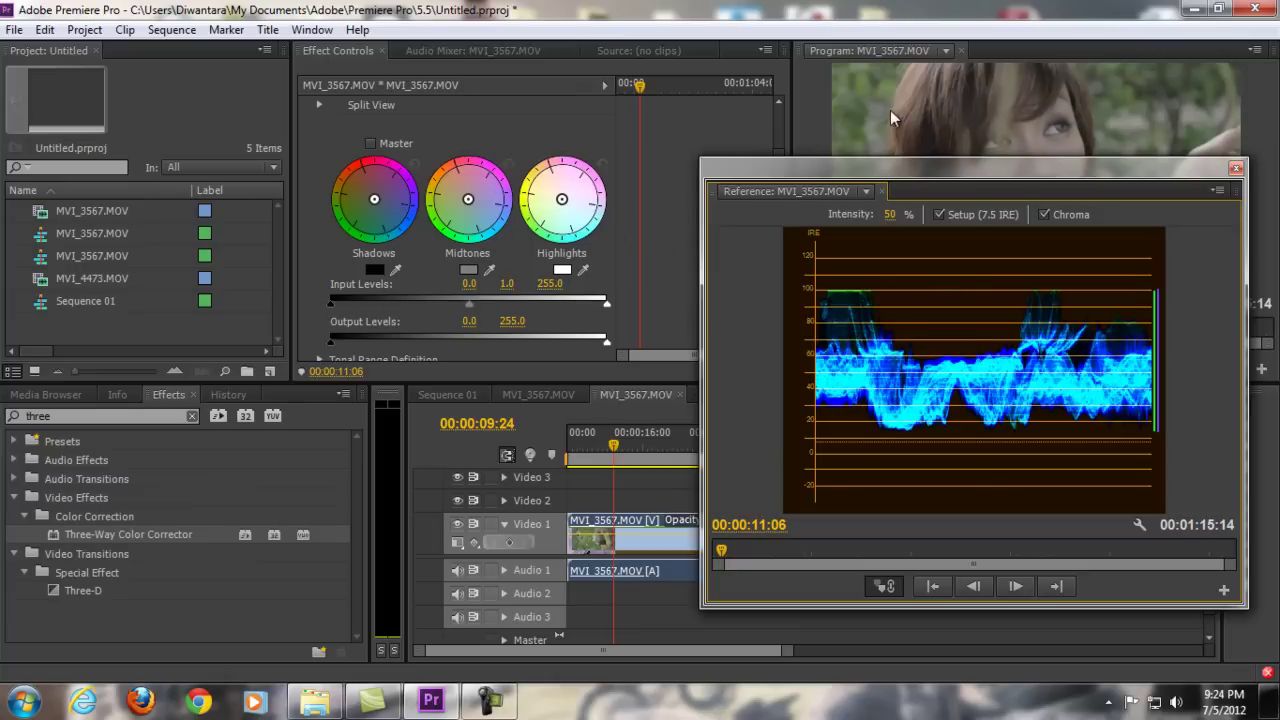
mouse_move(983, 171)
mouse_down()
mouse_move(998, 163)
mouse_move(981, 162)
mouse_up()
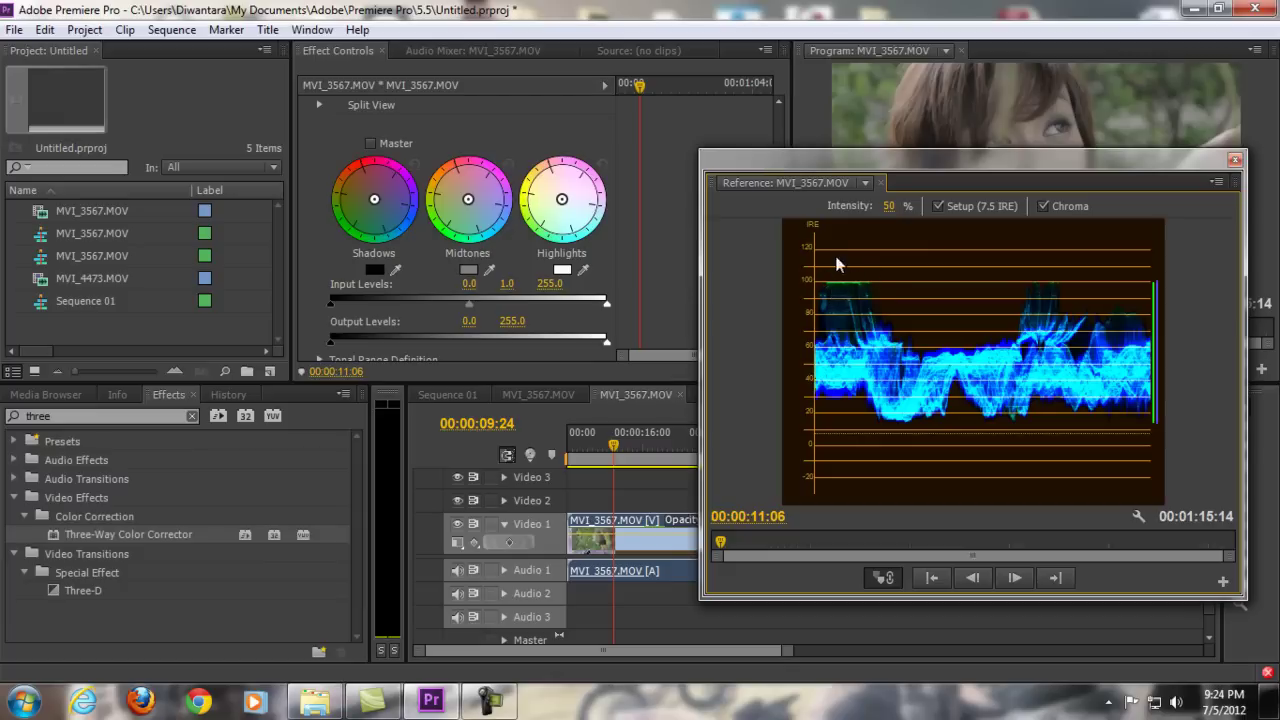
drag(988, 167, 961, 350)
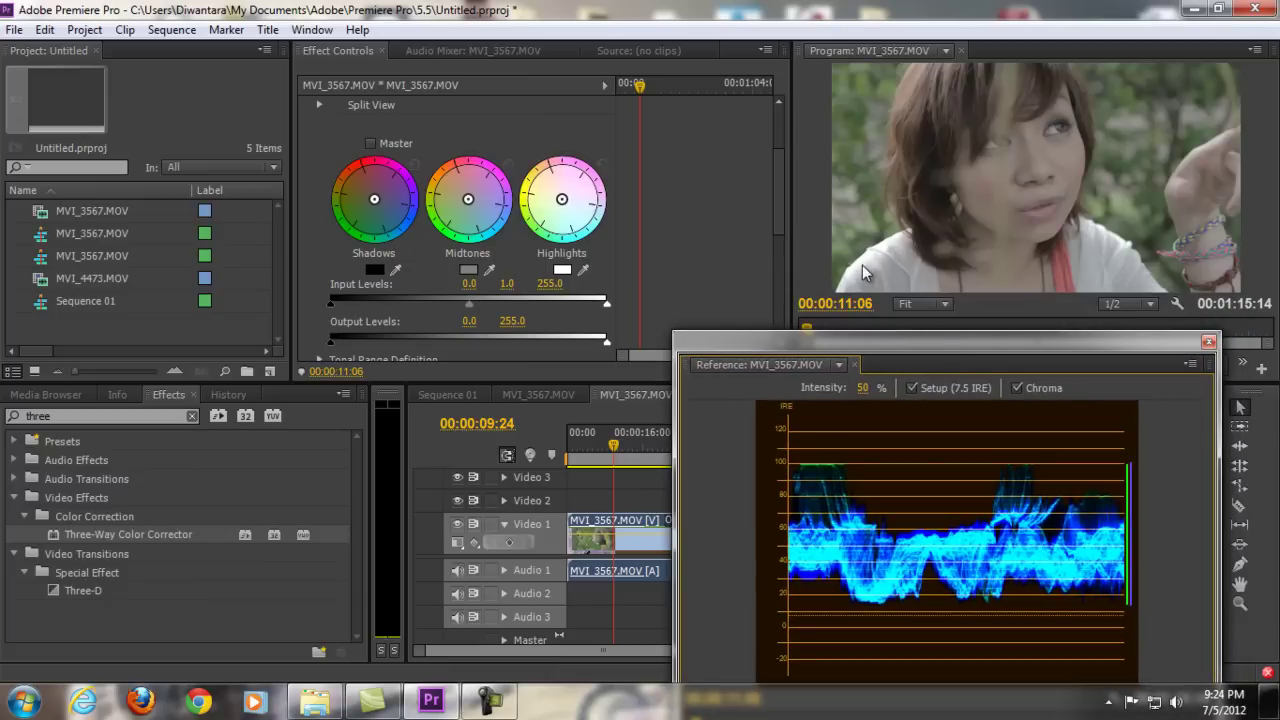
drag(988, 344, 1033, 193)
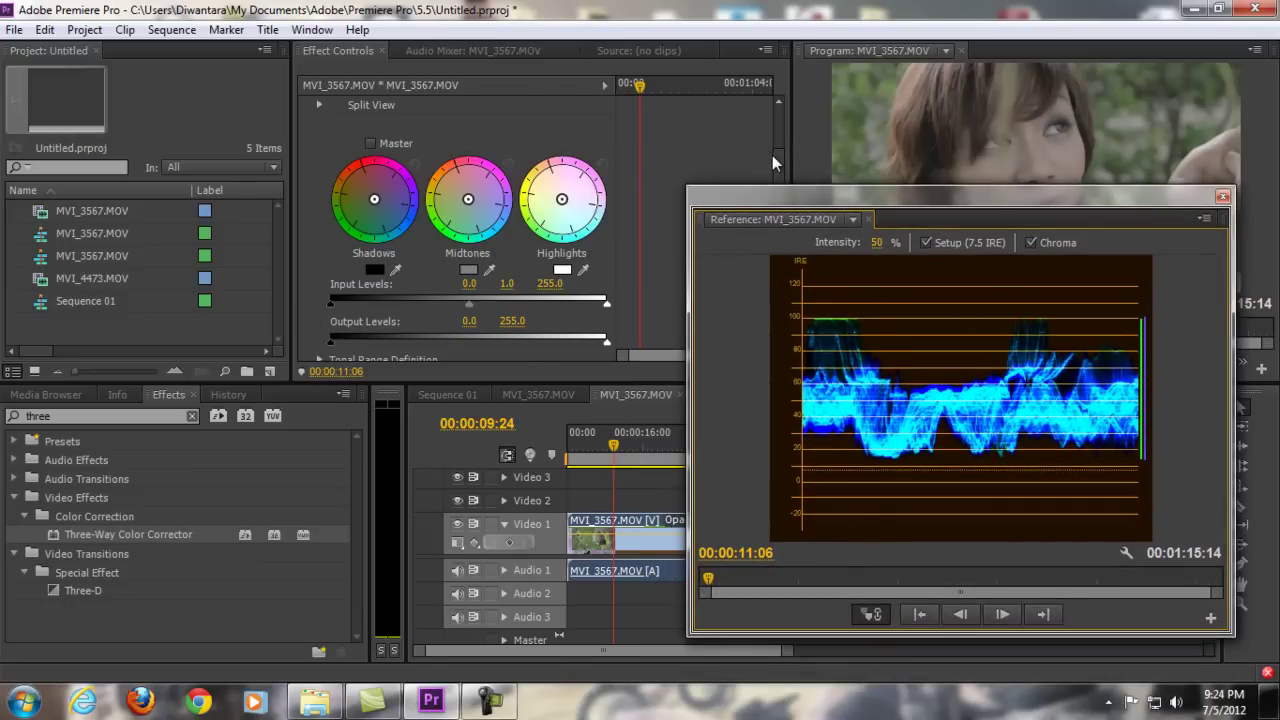
Set the black input level of the Three-Way Color Corrector to 28.5, checking the shadows against the waveform
scroll(772, 155, up, 2)
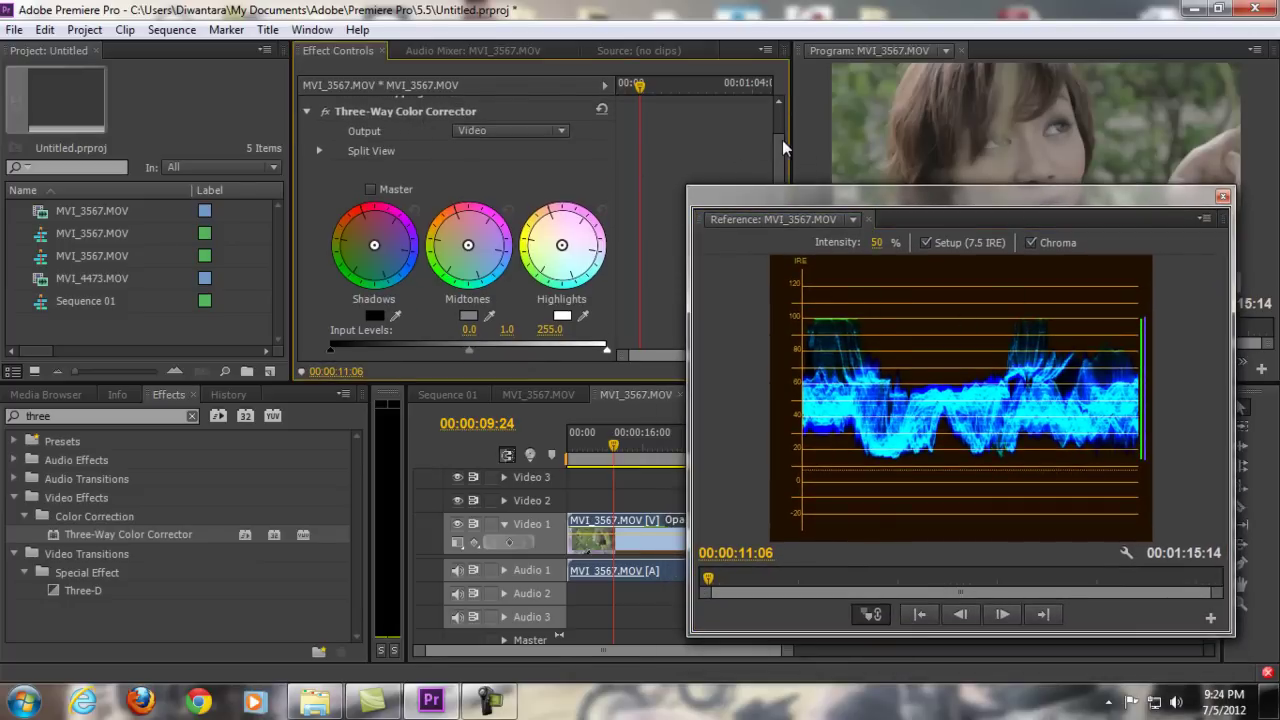
drag(782, 142, 782, 166)
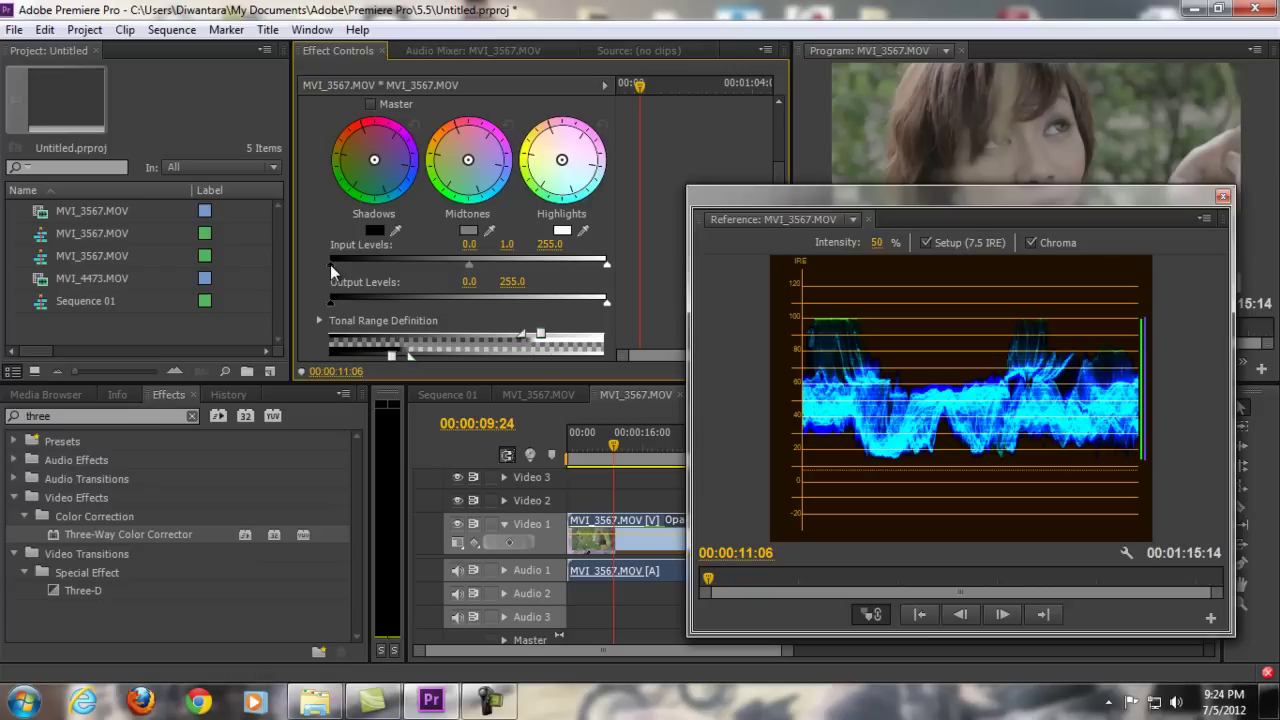
drag(330, 264, 358, 264)
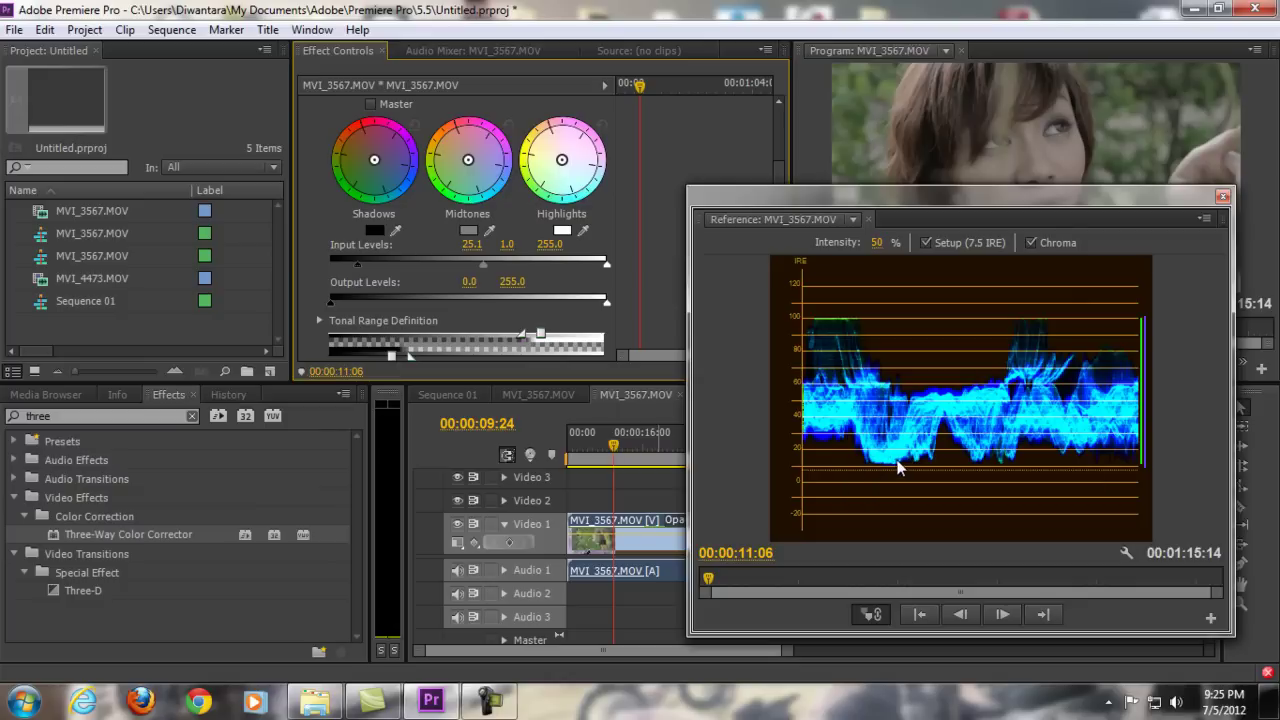
drag(358, 266, 355, 266)
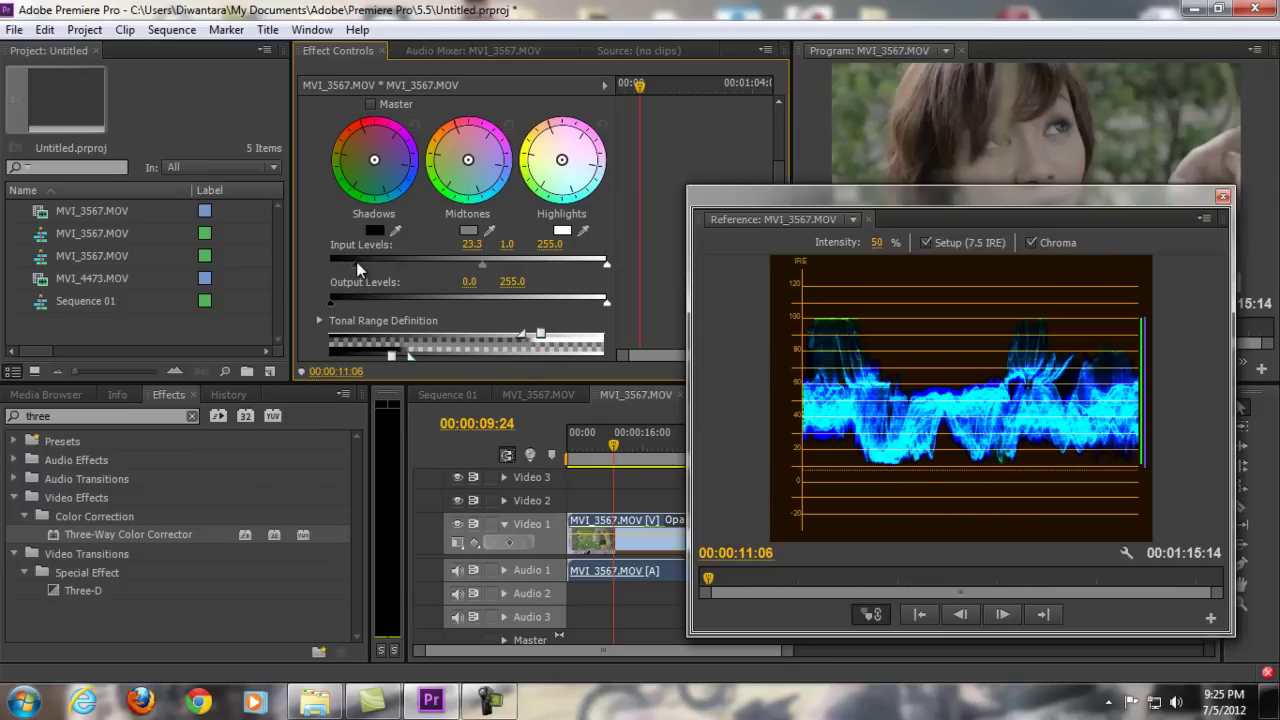
drag(358, 263, 427, 266)
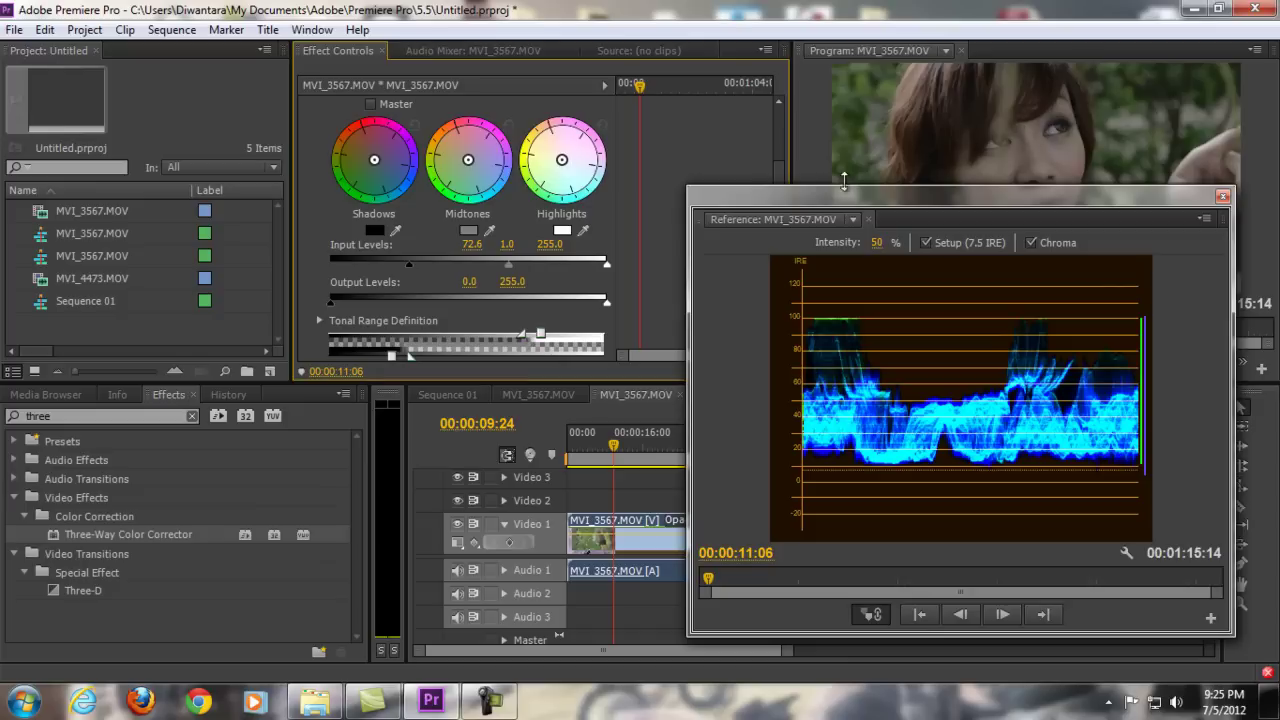
drag(409, 263, 361, 265)
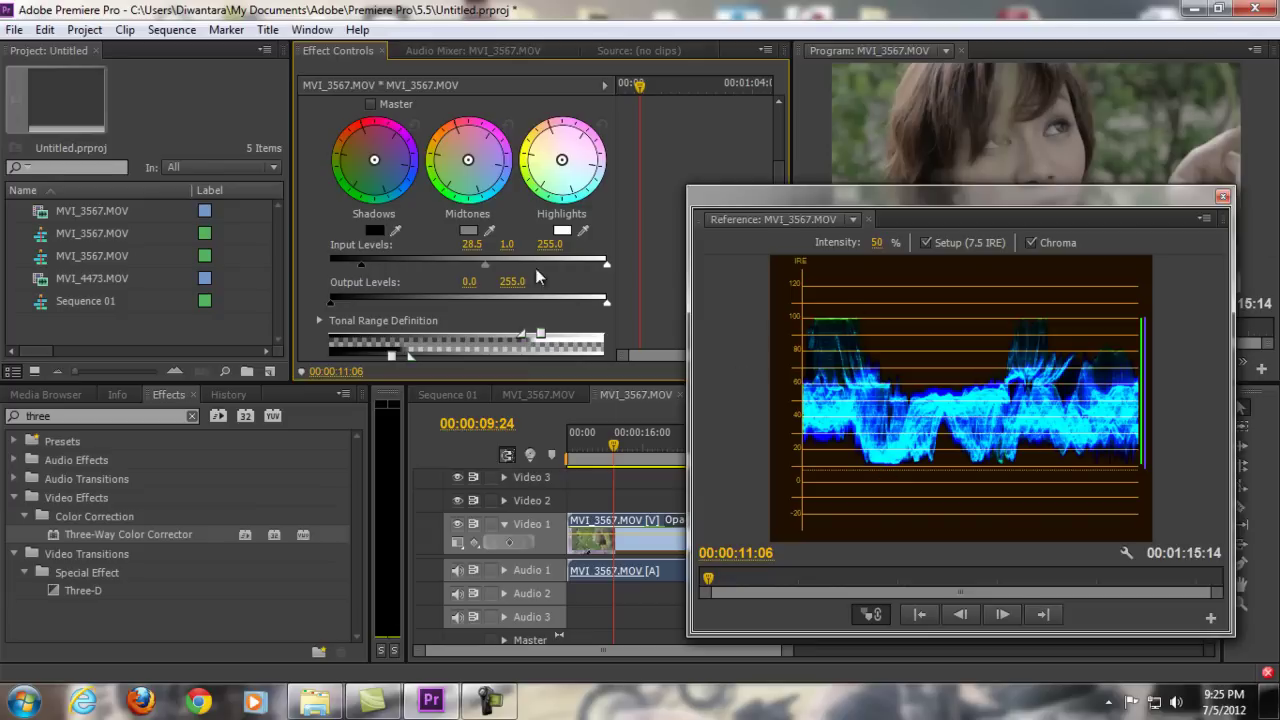
Set the white input level of the Three-Way Color Corrector to 172.0 and shift the Reference Monitor aside
drag(607, 266, 517, 262)
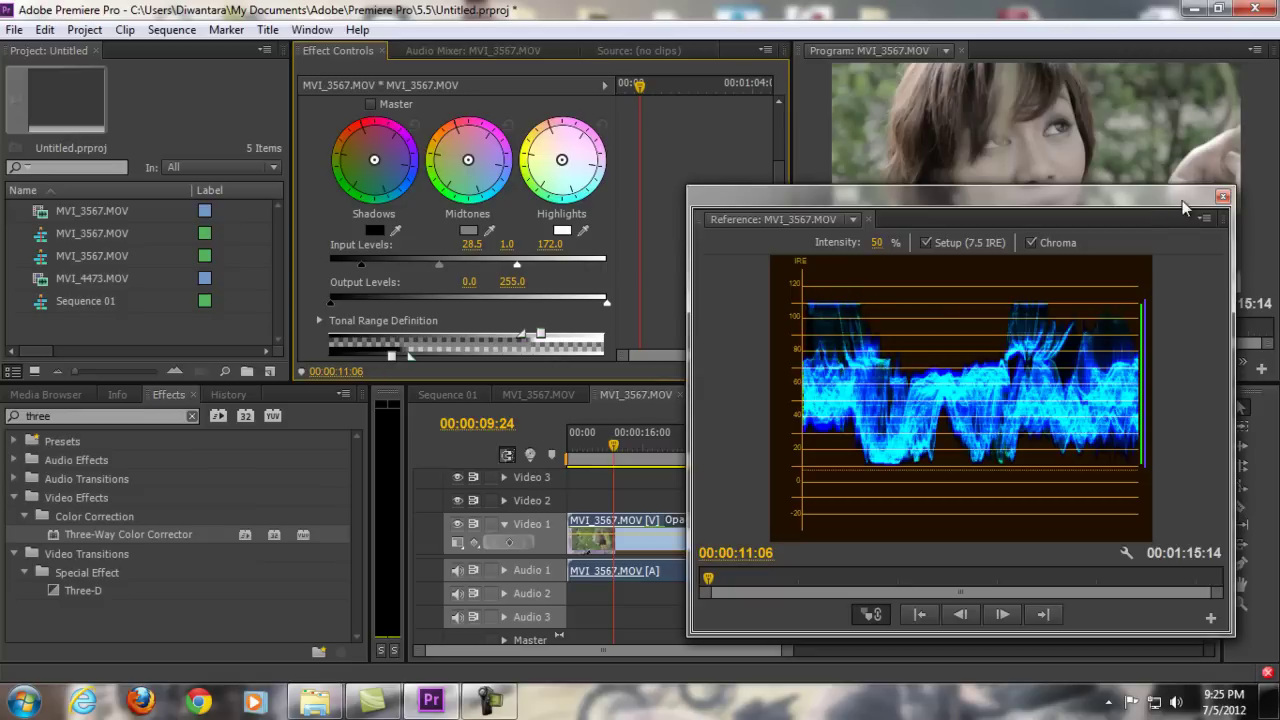
drag(1186, 205, 1100, 199)
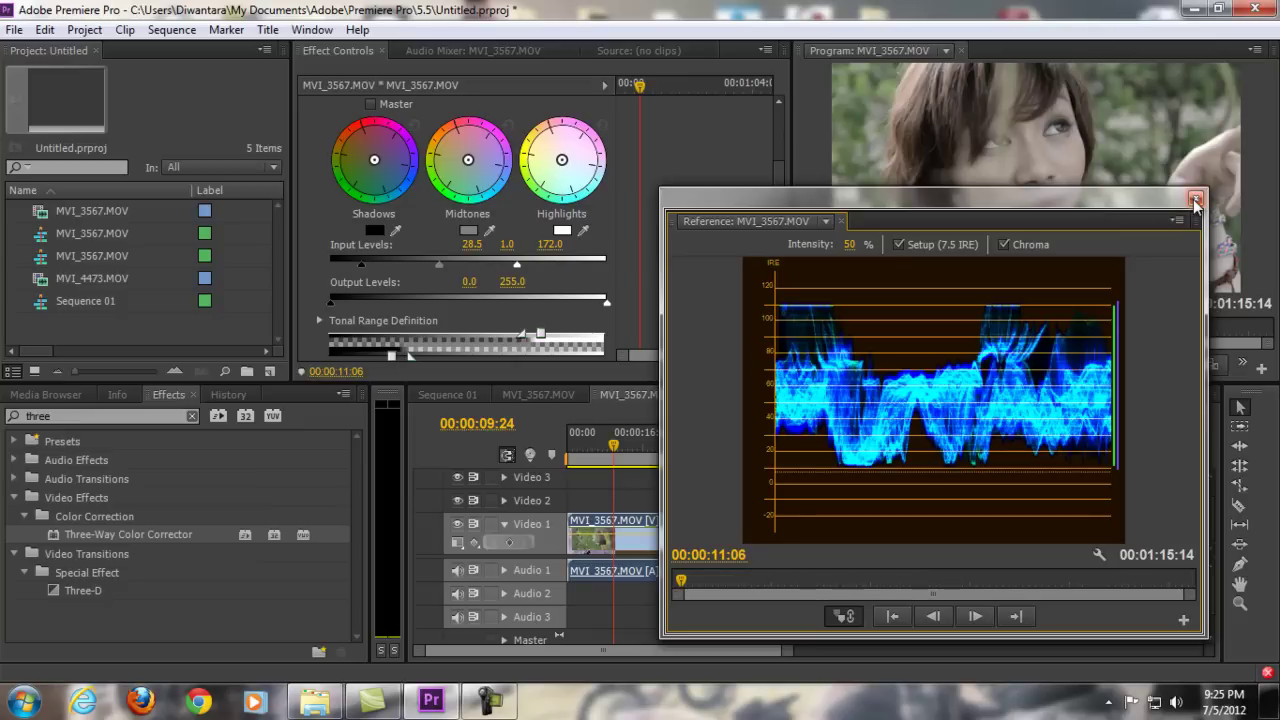
Close the Reference Monitor and scrub through the clip to review the corrected levels on different frames
click(1195, 202)
click(698, 442)
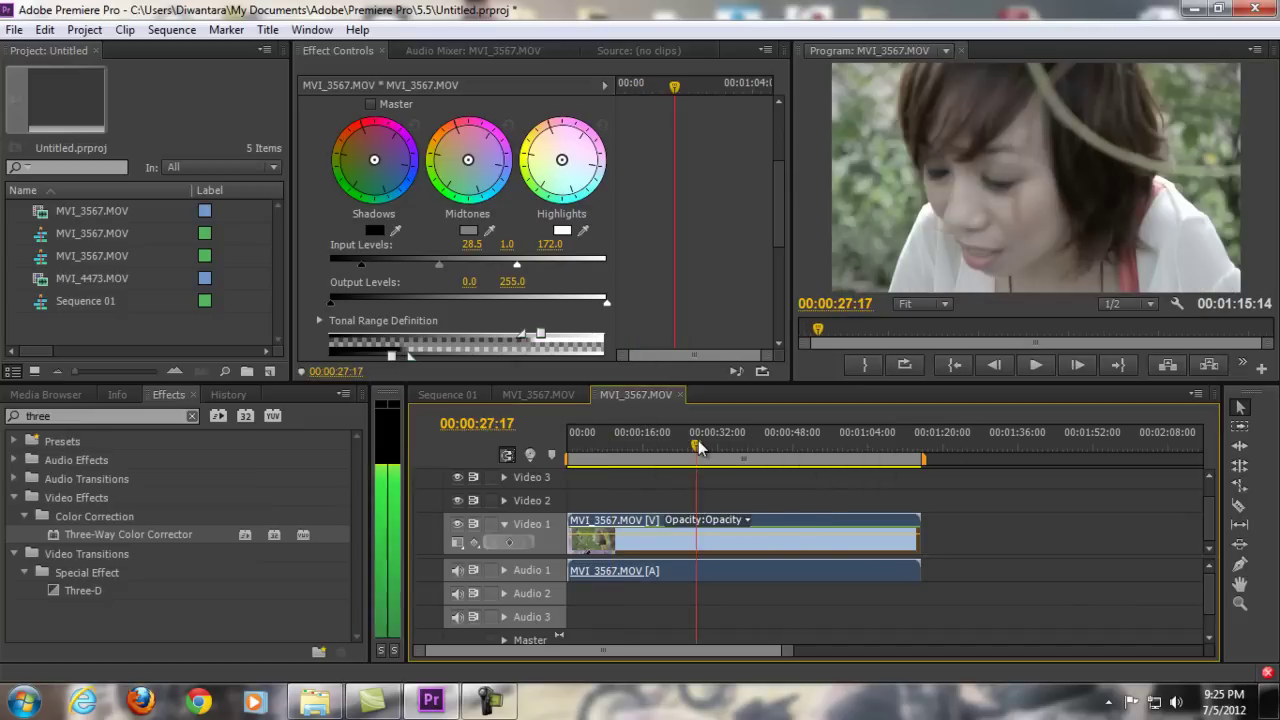
drag(699, 440, 670, 441)
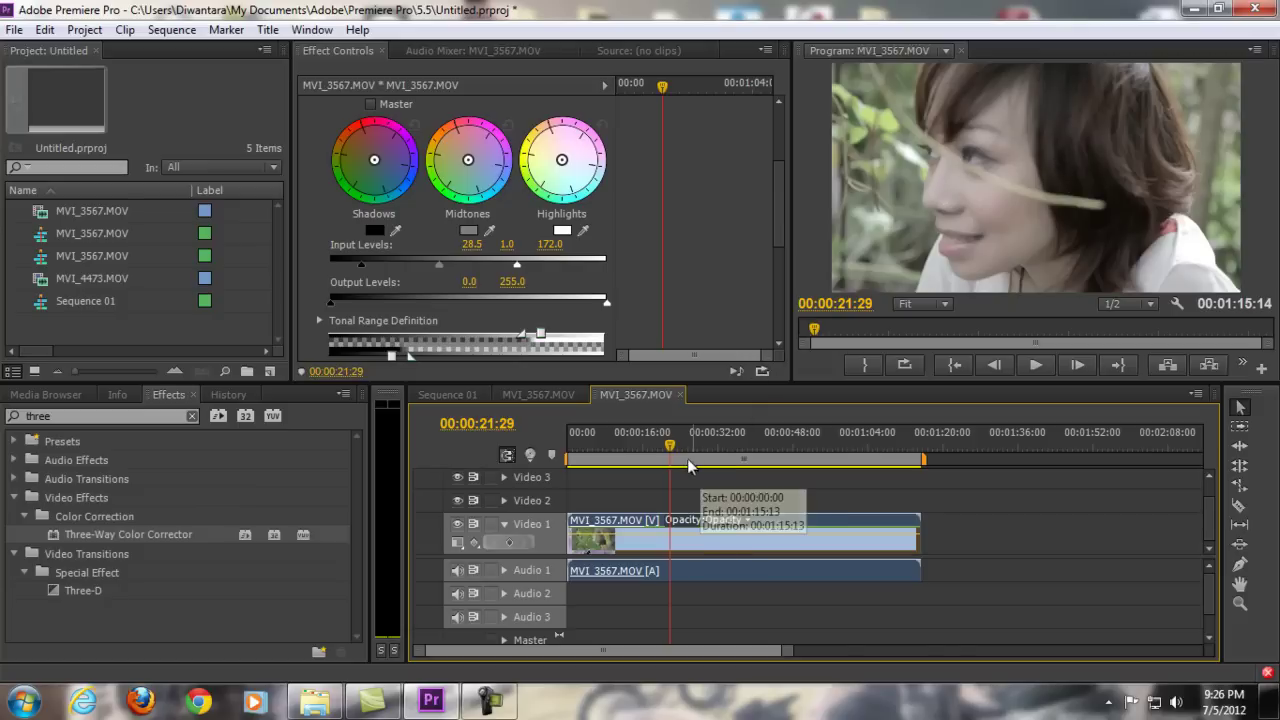
drag(655, 440, 637, 440)
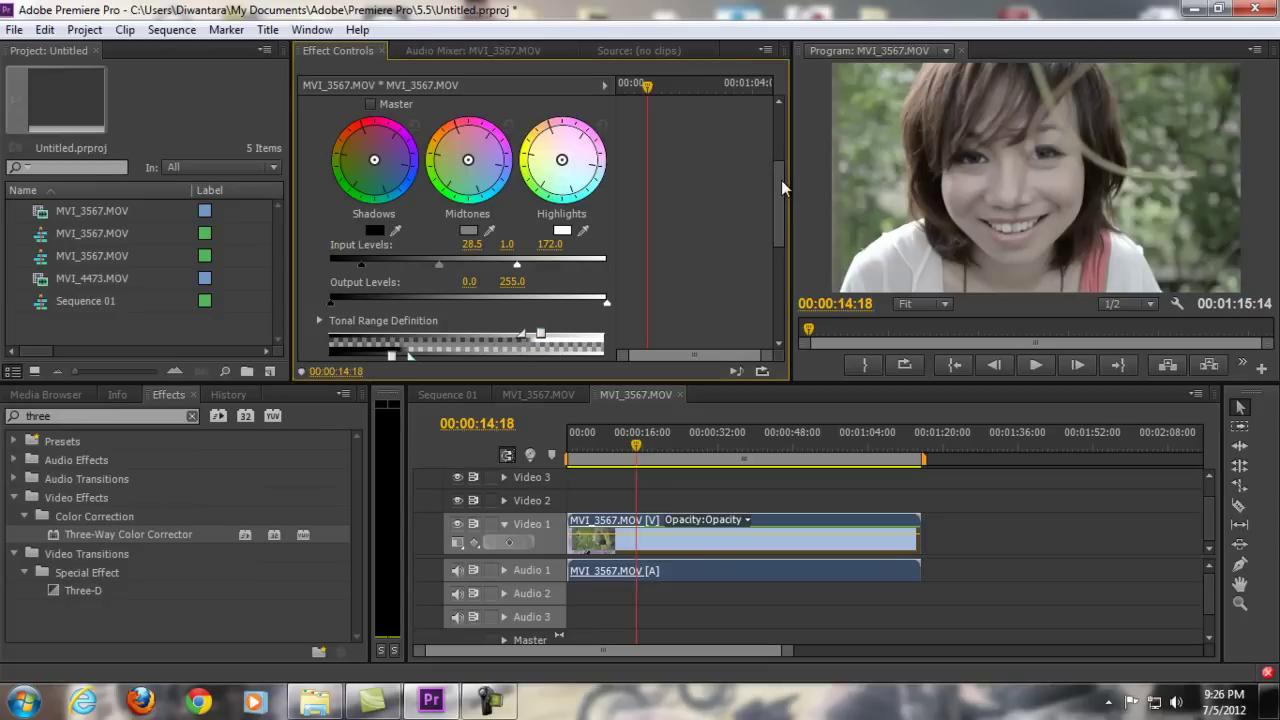
Switch the Three-Way Color Corrector off and on to compare the level correction with the original footage
scroll(781, 180, up, 2)
click(328, 101)
click(328, 101)
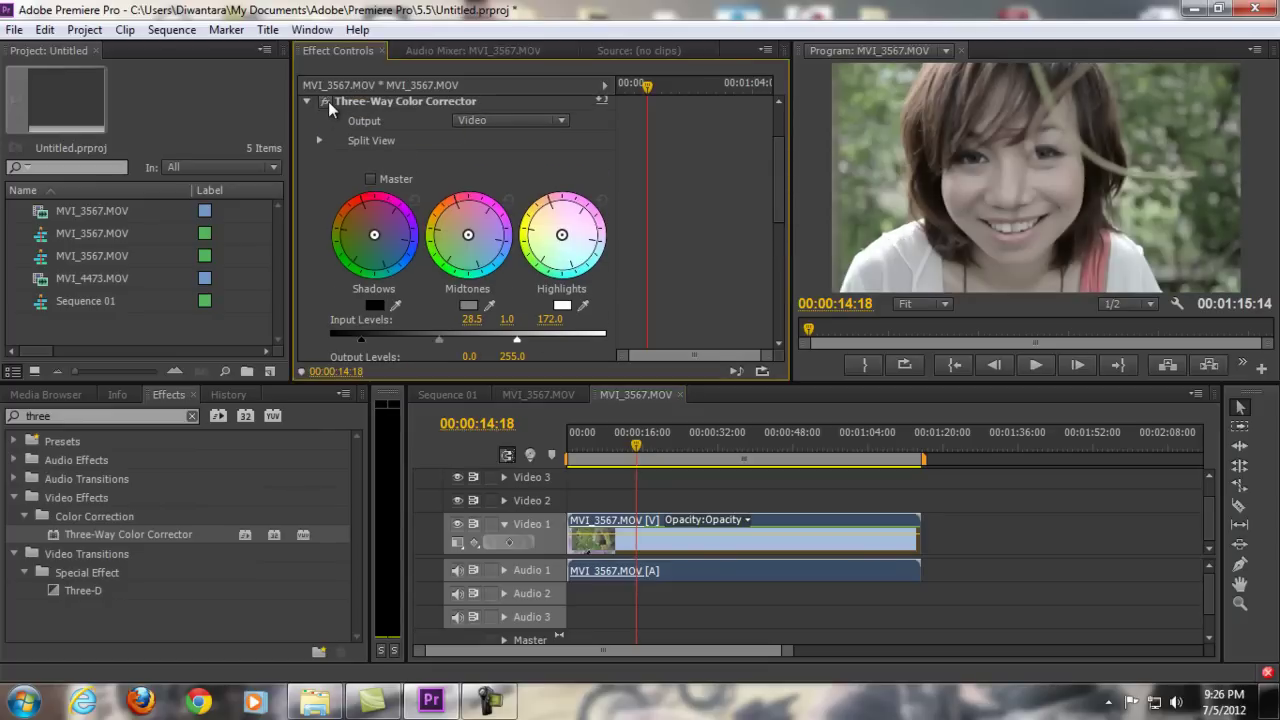
click(328, 101)
click(328, 101)
Expand the corrector's saturation settings and, after trying different amounts, set master, shadow, midtone and highlight saturation to 200.00
scroll(775, 262, down, 4)
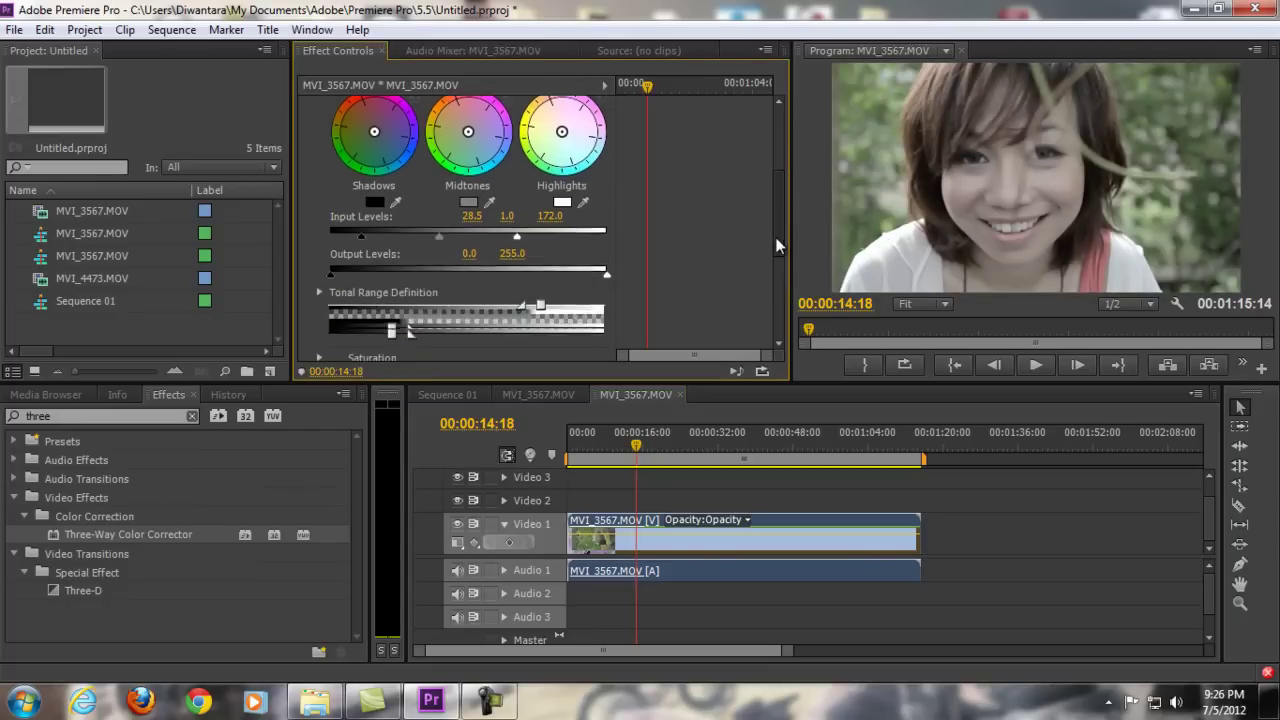
scroll(773, 268, down, 1)
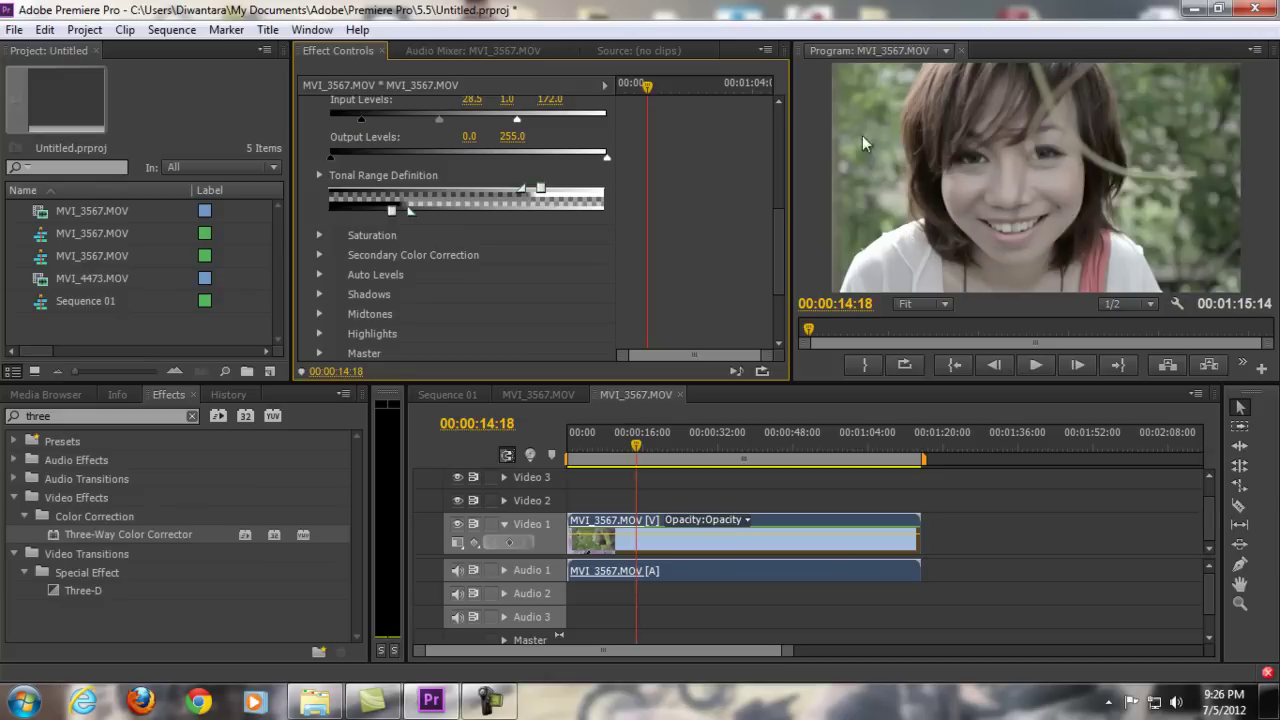
click(319, 235)
click(318, 235)
click(319, 235)
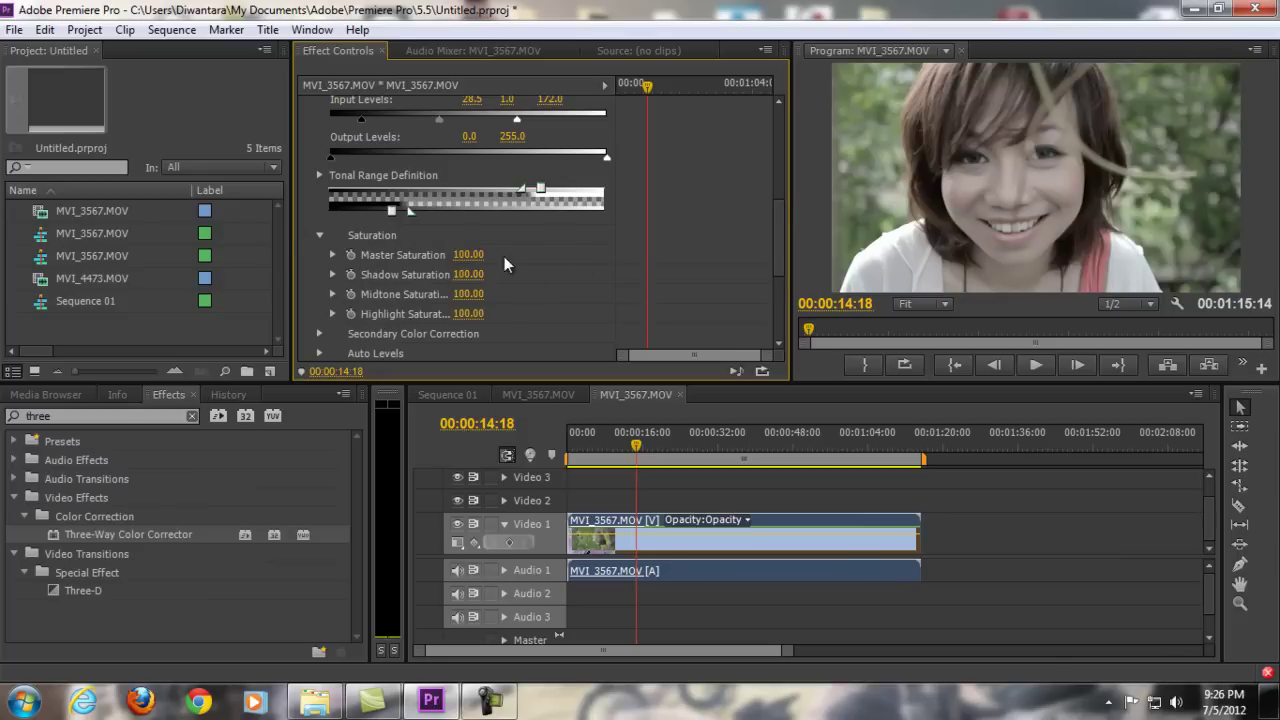
drag(467, 255, 483, 316)
scroll(777, 224, down, 2)
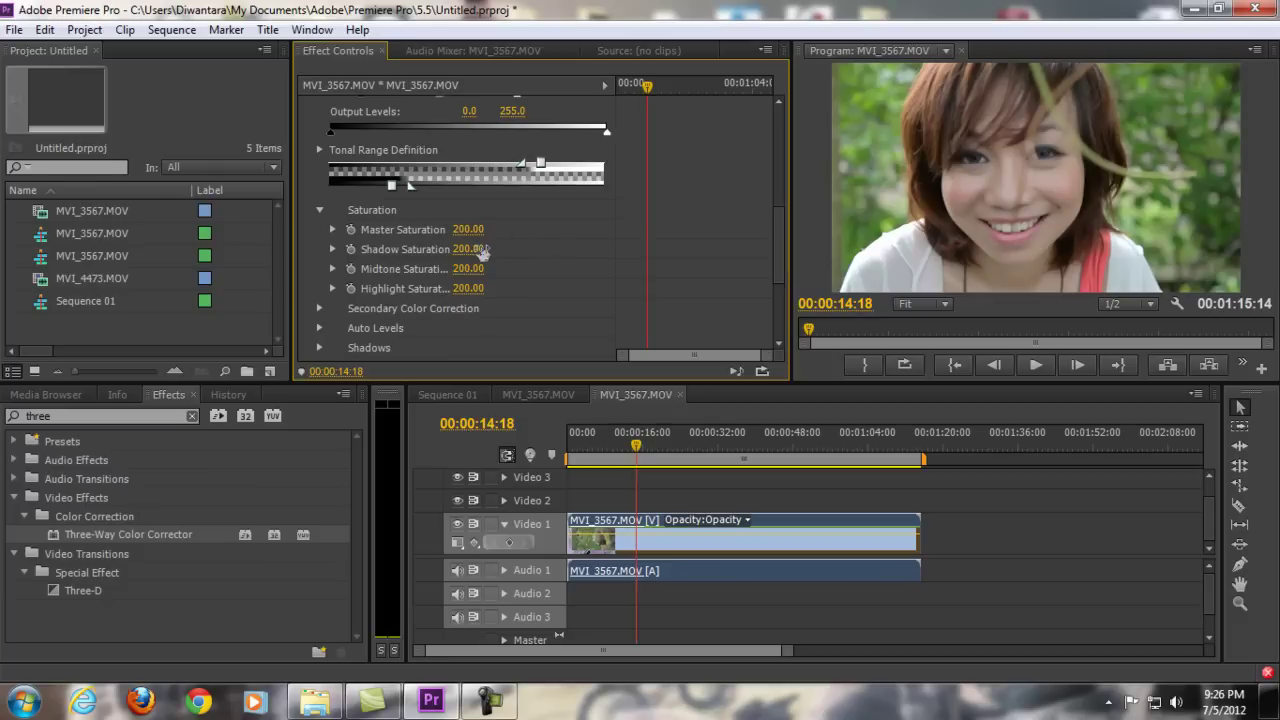
drag(465, 240, 560, 256)
drag(472, 233, 396, 235)
mouse_move(472, 270)
mouse_down()
mouse_move(362, 275)
mouse_move(447, 274)
mouse_up()
drag(465, 229, 545, 231)
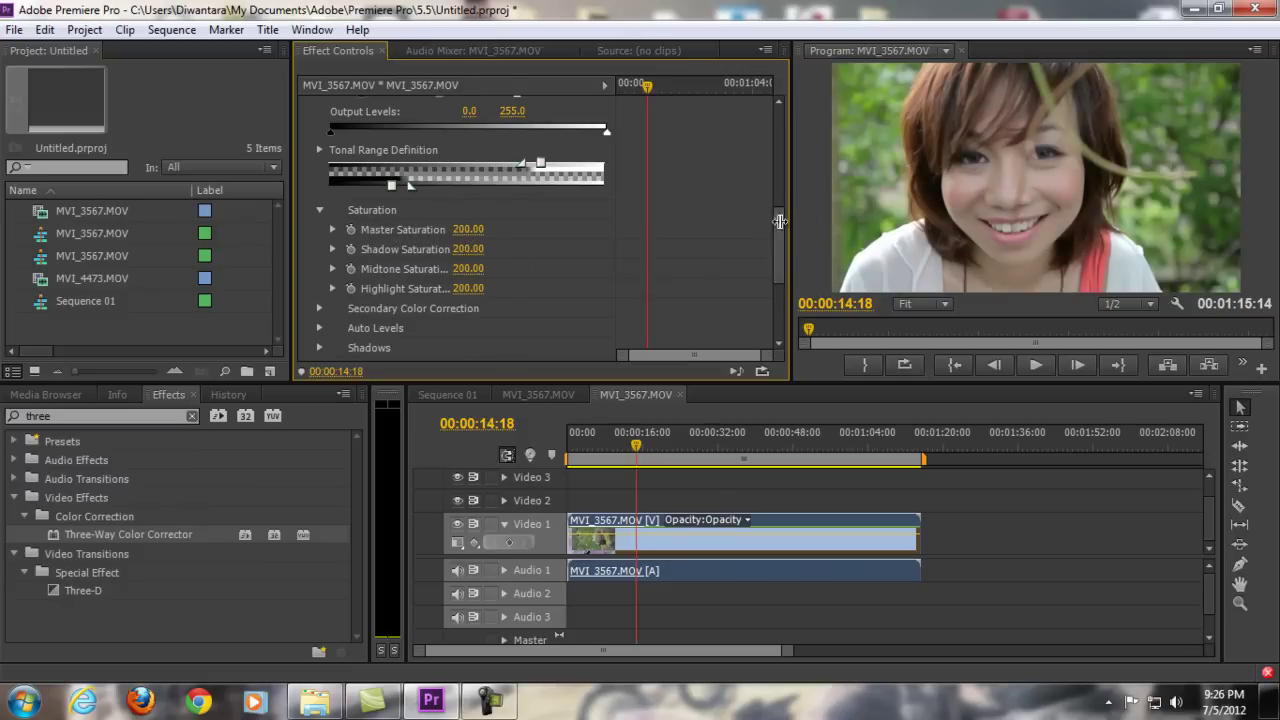
Toggle the Three-Way Color Corrector repeatedly to compare the saturated image with the flat original
drag(779, 250, 782, 154)
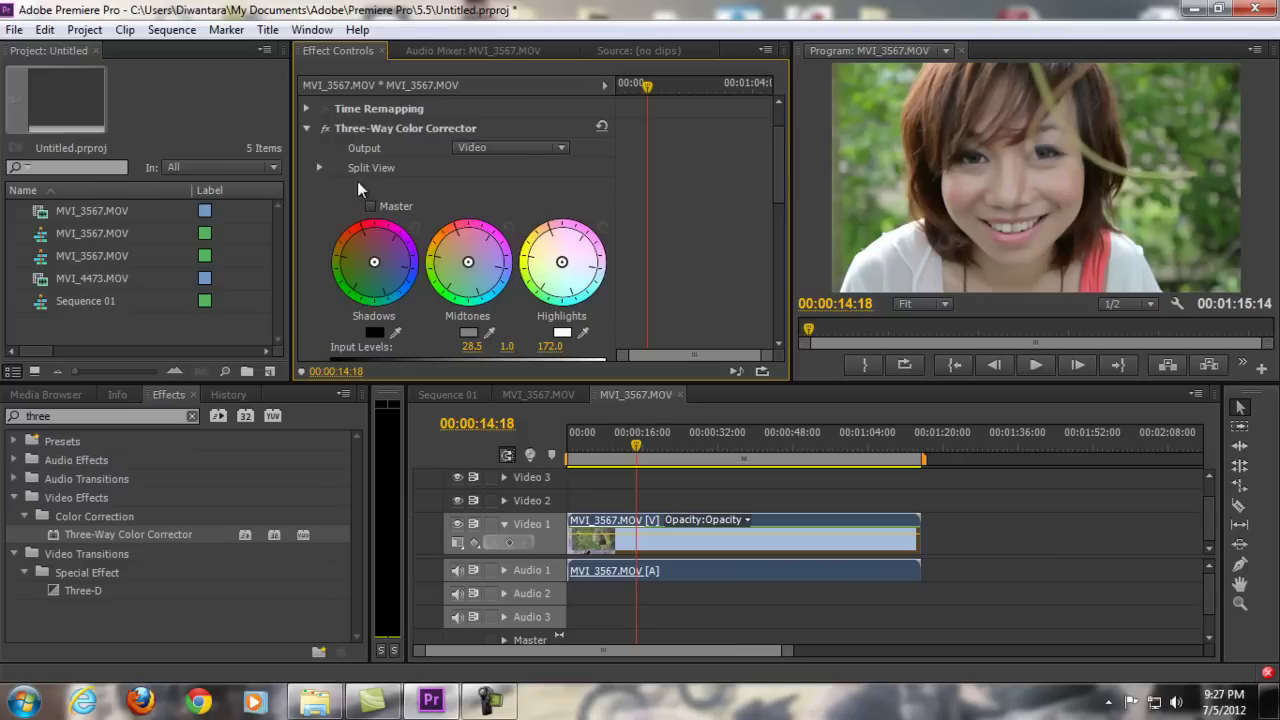
click(328, 127)
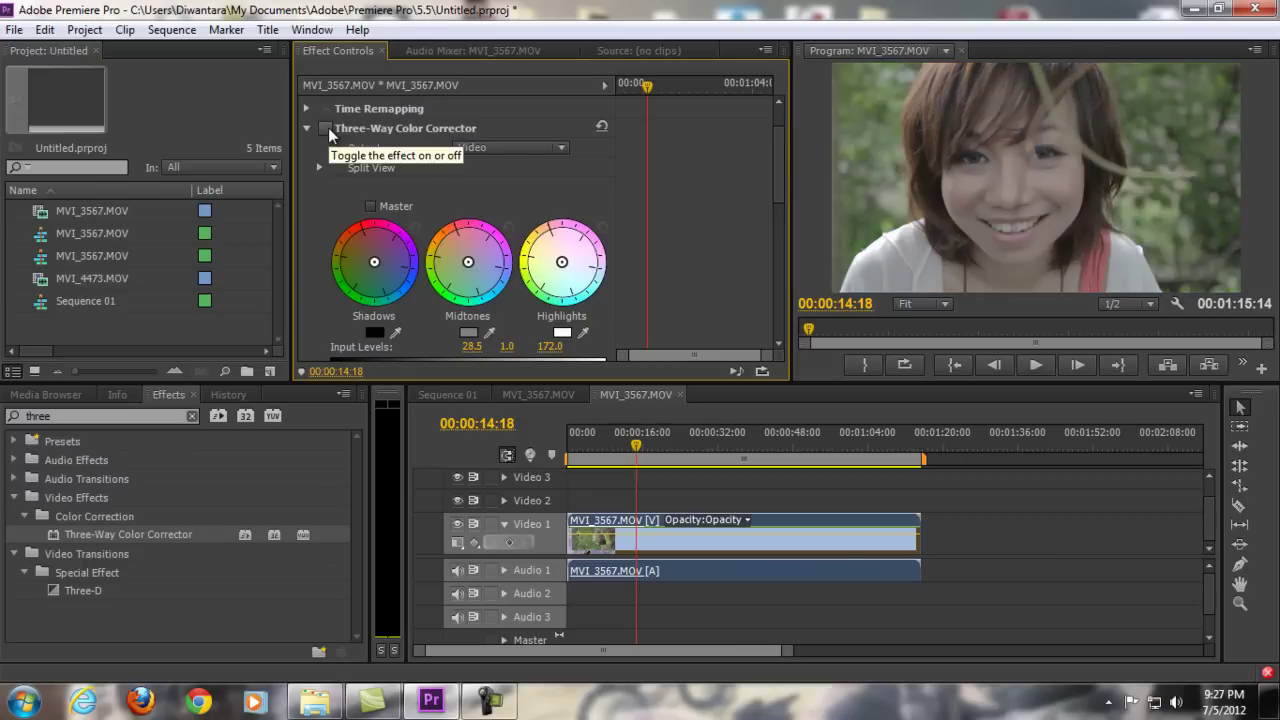
click(328, 127)
click(325, 128)
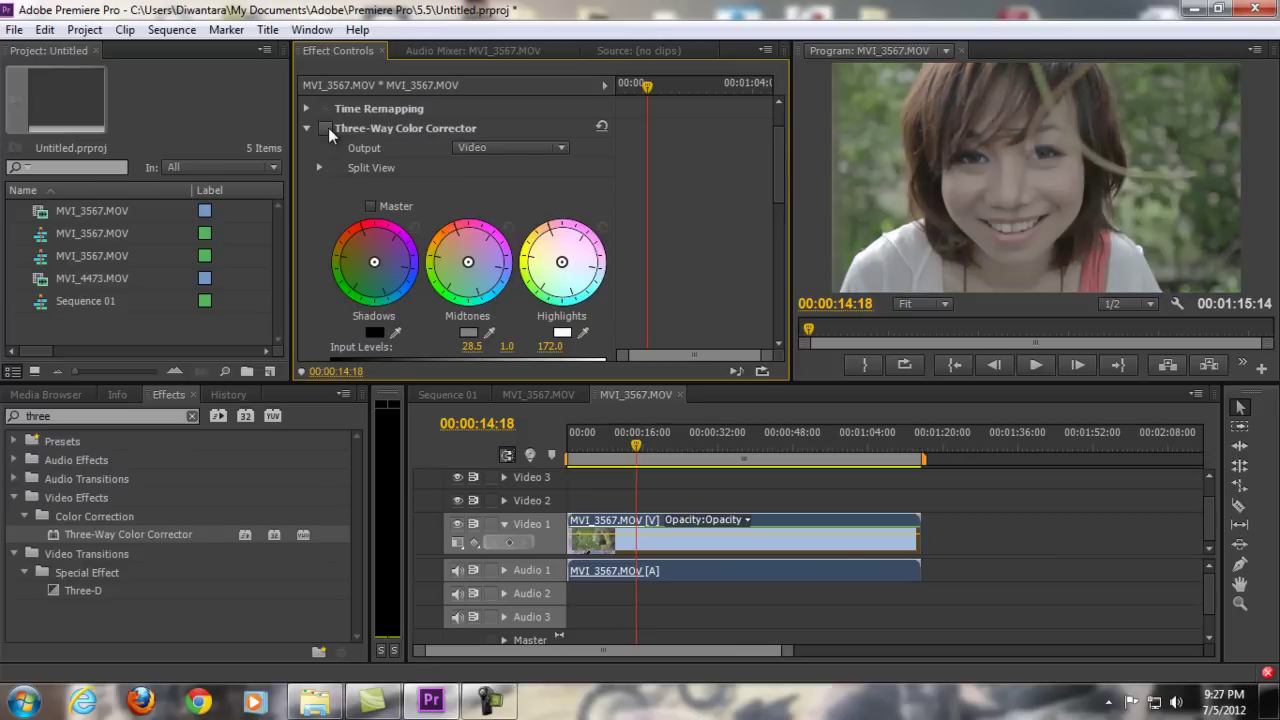
click(326, 128)
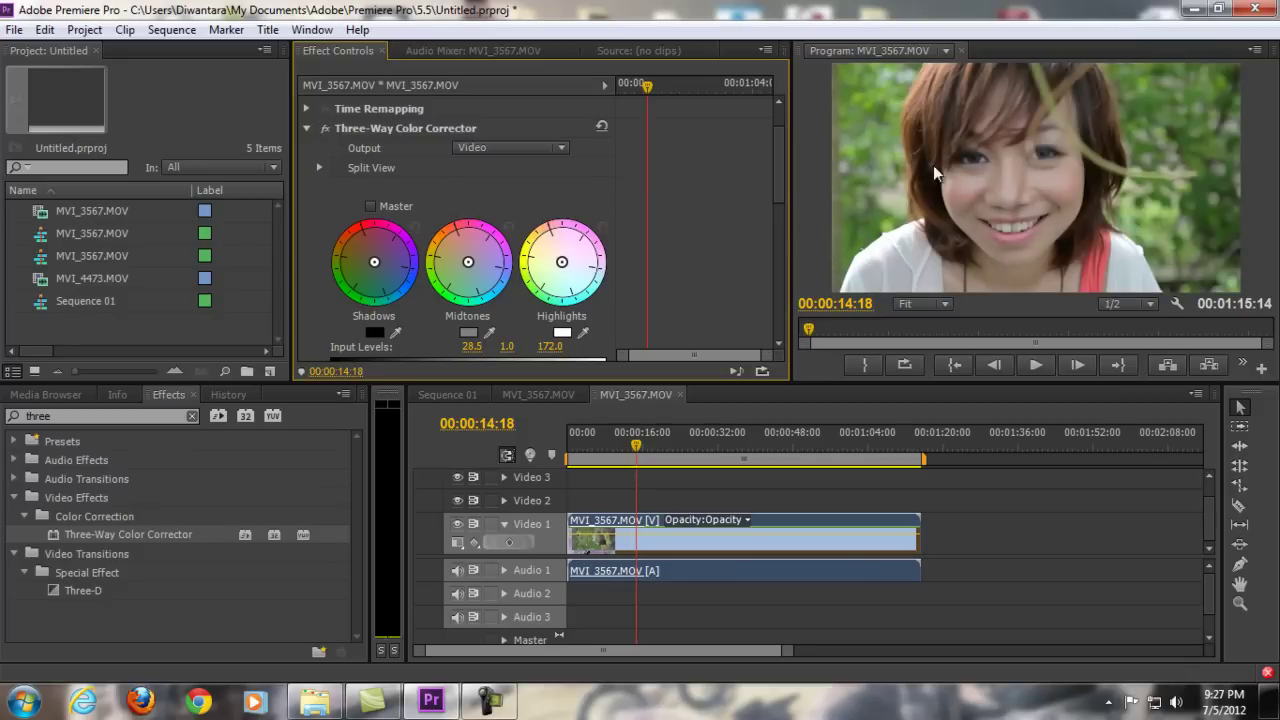
click(325, 128)
click(325, 128)
Shift the midtones and shadows slightly toward magenta and the highlights toward yellow-orange, comparing the image with the effect off and on
drag(777, 187, 777, 195)
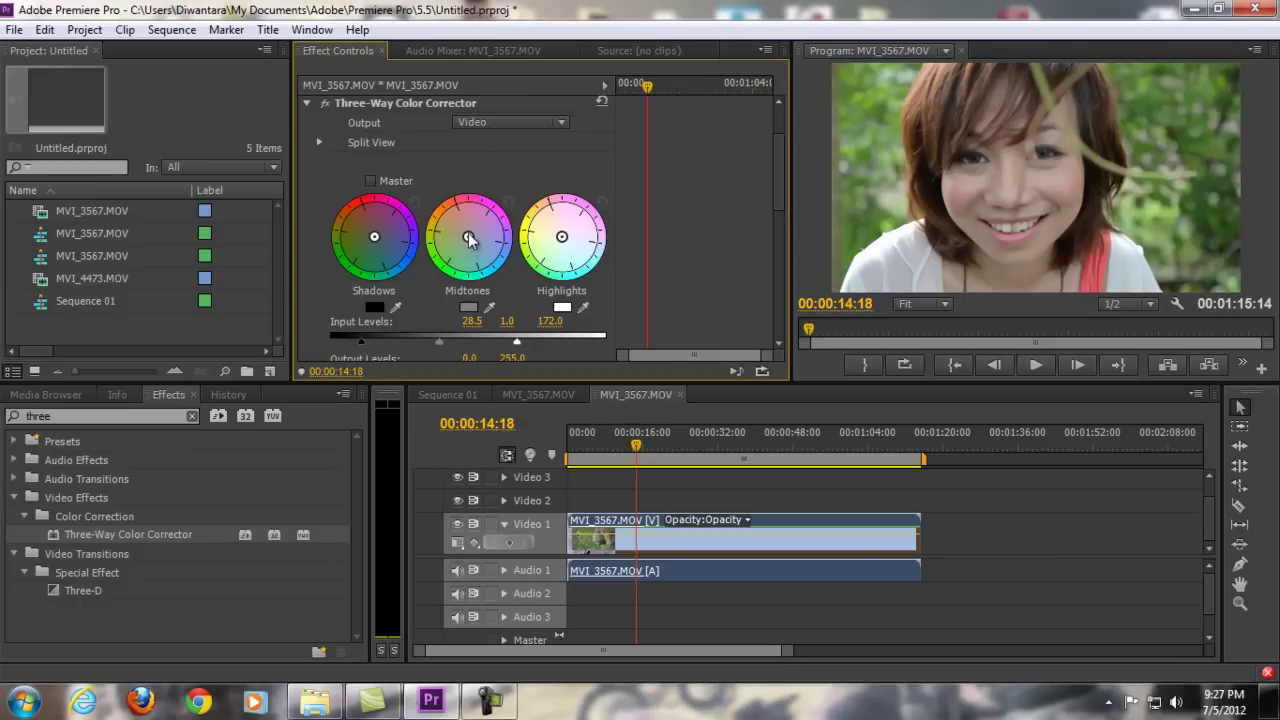
drag(468, 236, 475, 239)
mouse_move(378, 243)
mouse_down()
mouse_move(357, 214)
mouse_move(362, 244)
mouse_move(384, 242)
mouse_move(378, 222)
mouse_move(368, 240)
mouse_move(372, 227)
mouse_move(383, 250)
mouse_up()
drag(352, 227, 382, 234)
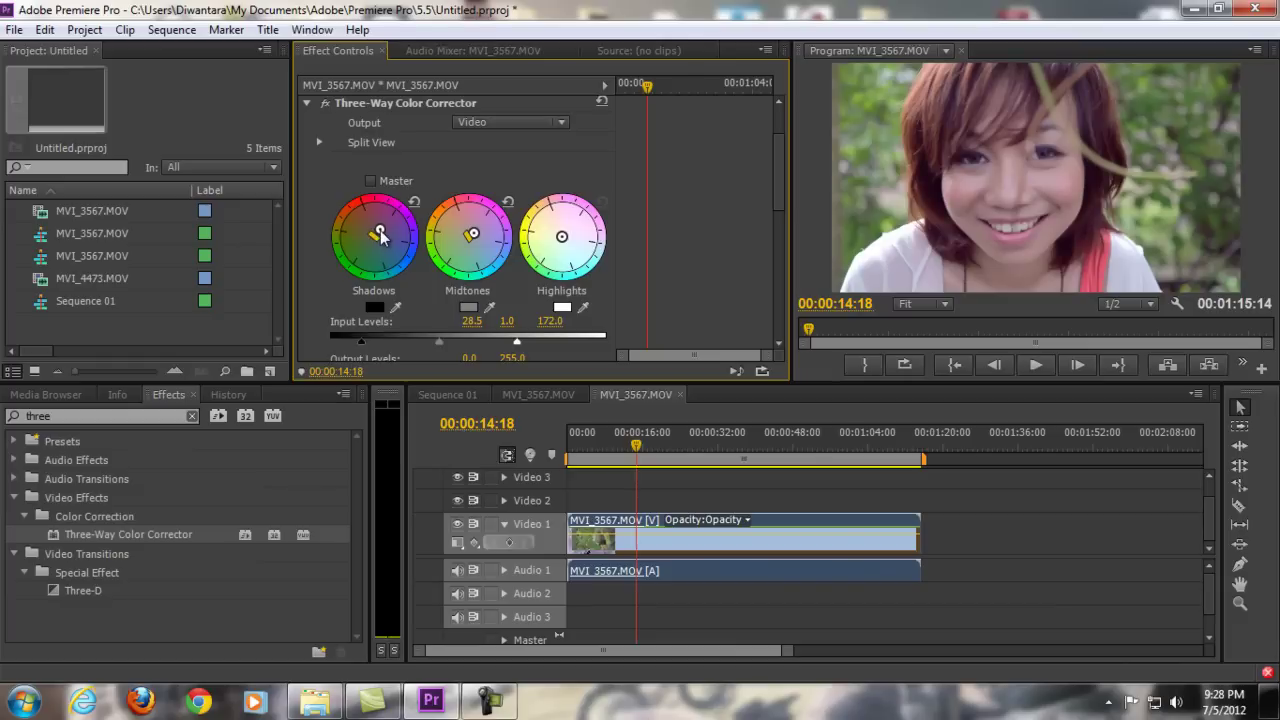
drag(381, 233, 378, 230)
click(563, 237)
drag(563, 237, 543, 227)
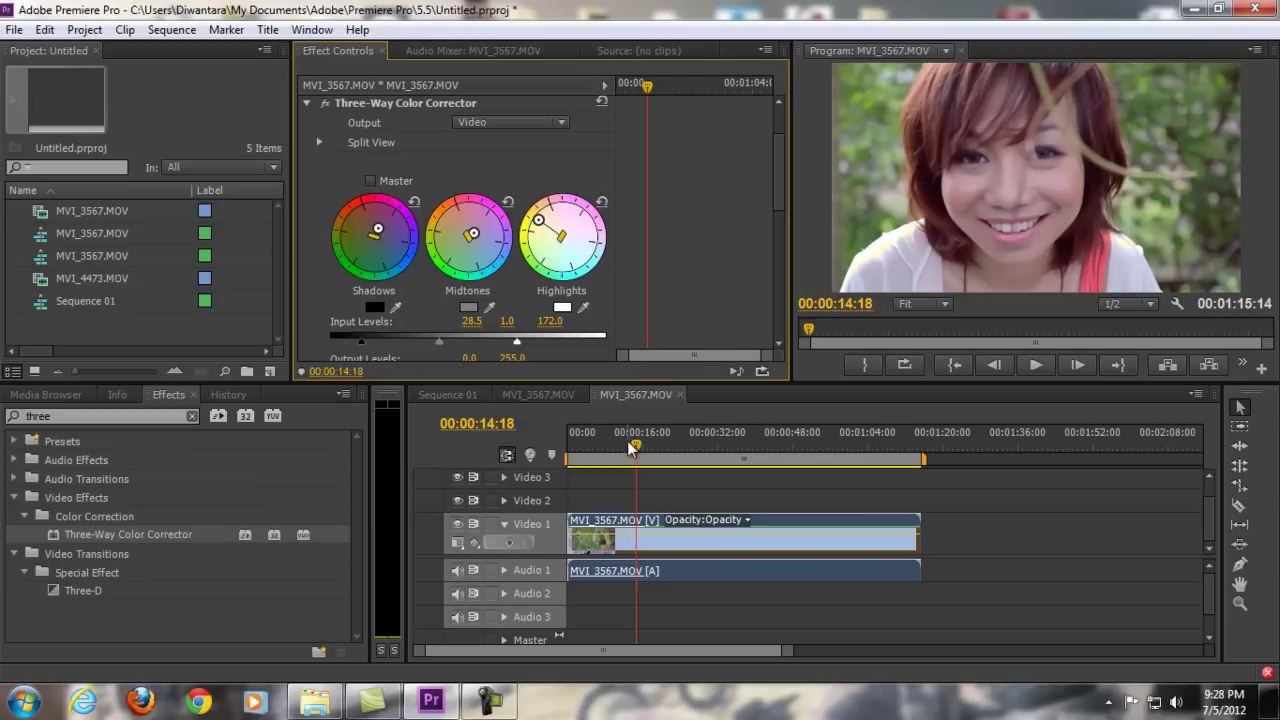
click(323, 103)
click(323, 103)
Set the corrector's midtone saturation to 112.00, judging it on the frame at 00:00:07:18
mouse_move(611, 441)
mouse_down()
mouse_move(686, 443)
mouse_move(568, 447)
mouse_move(604, 440)
mouse_up()
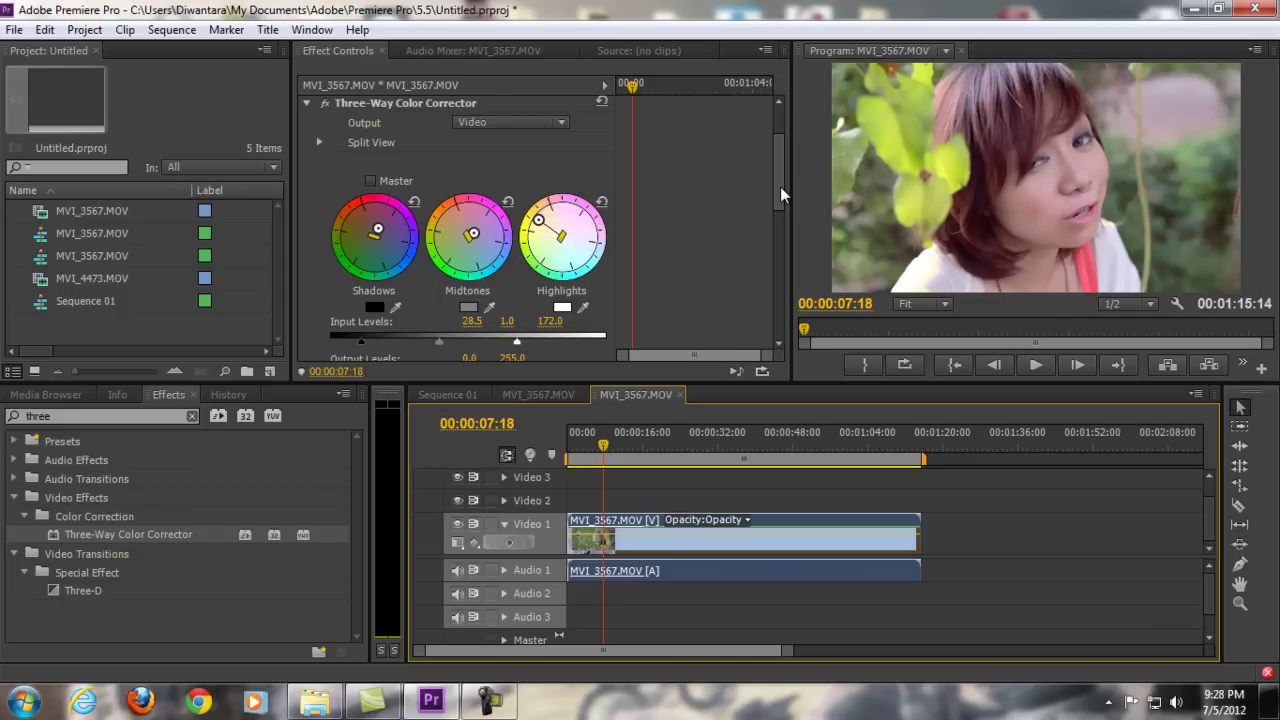
drag(780, 186, 780, 255)
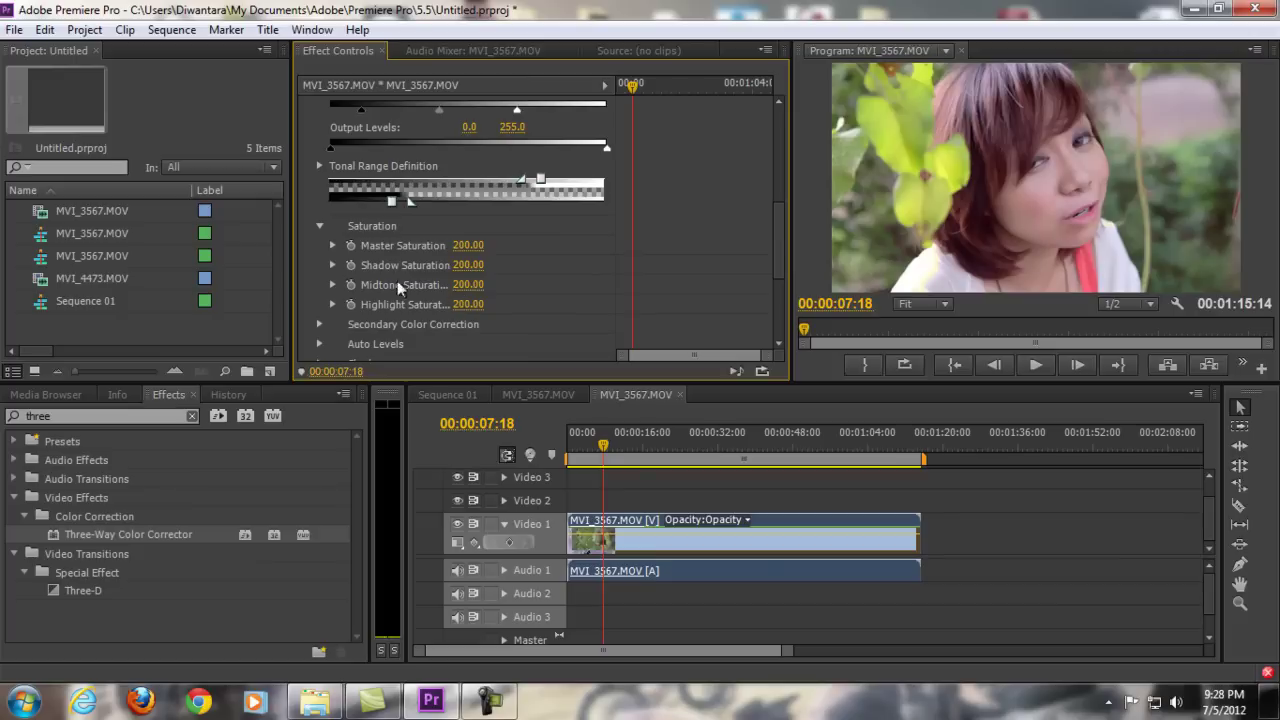
drag(485, 290, 396, 292)
Try a cooler grade with shadows toward blue, midtones toward cyan and highlights nearer neutral, checking it at 00:00:22:23
drag(779, 246, 781, 168)
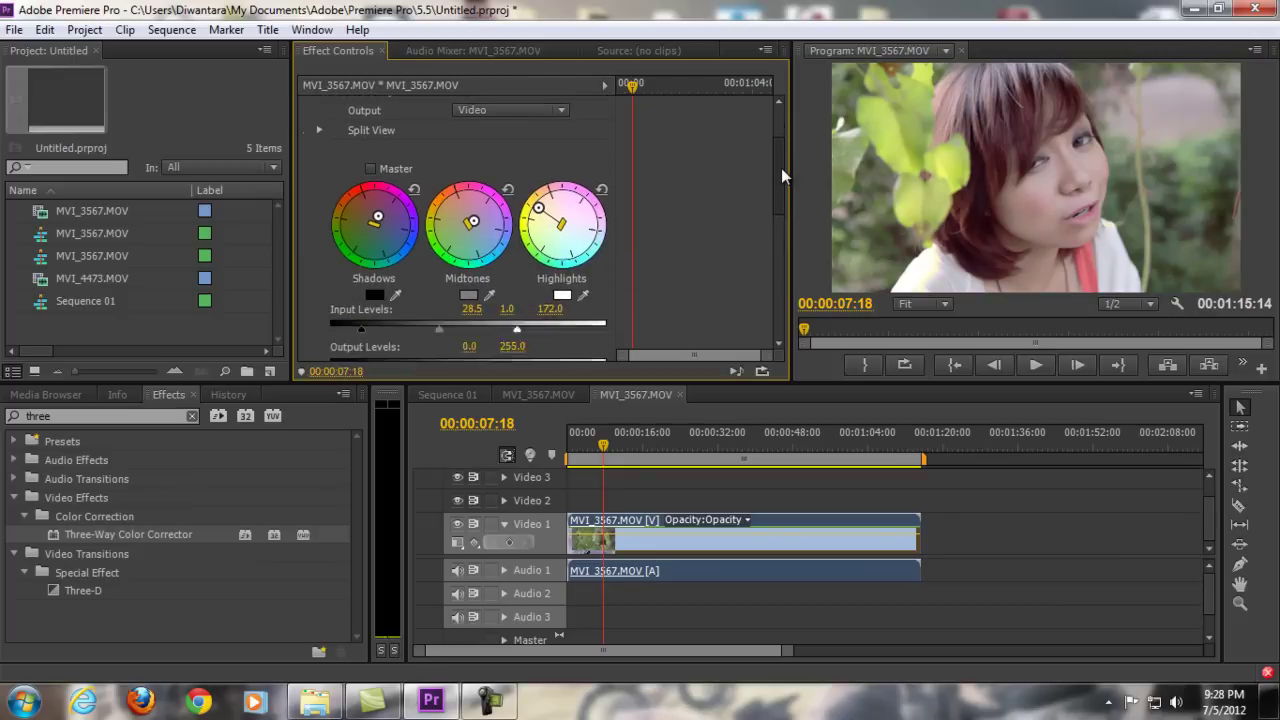
mouse_move(476, 224)
mouse_down()
mouse_move(466, 250)
mouse_move(464, 234)
mouse_up()
drag(539, 208, 551, 219)
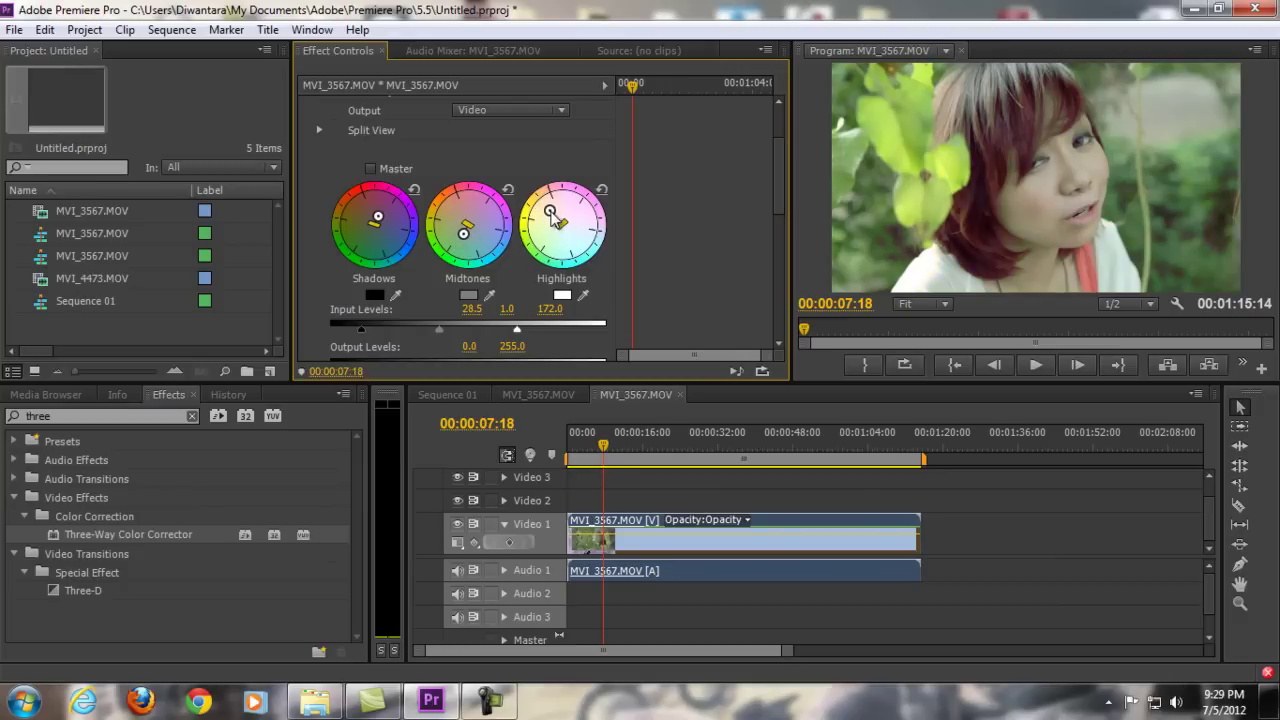
drag(378, 216, 389, 236)
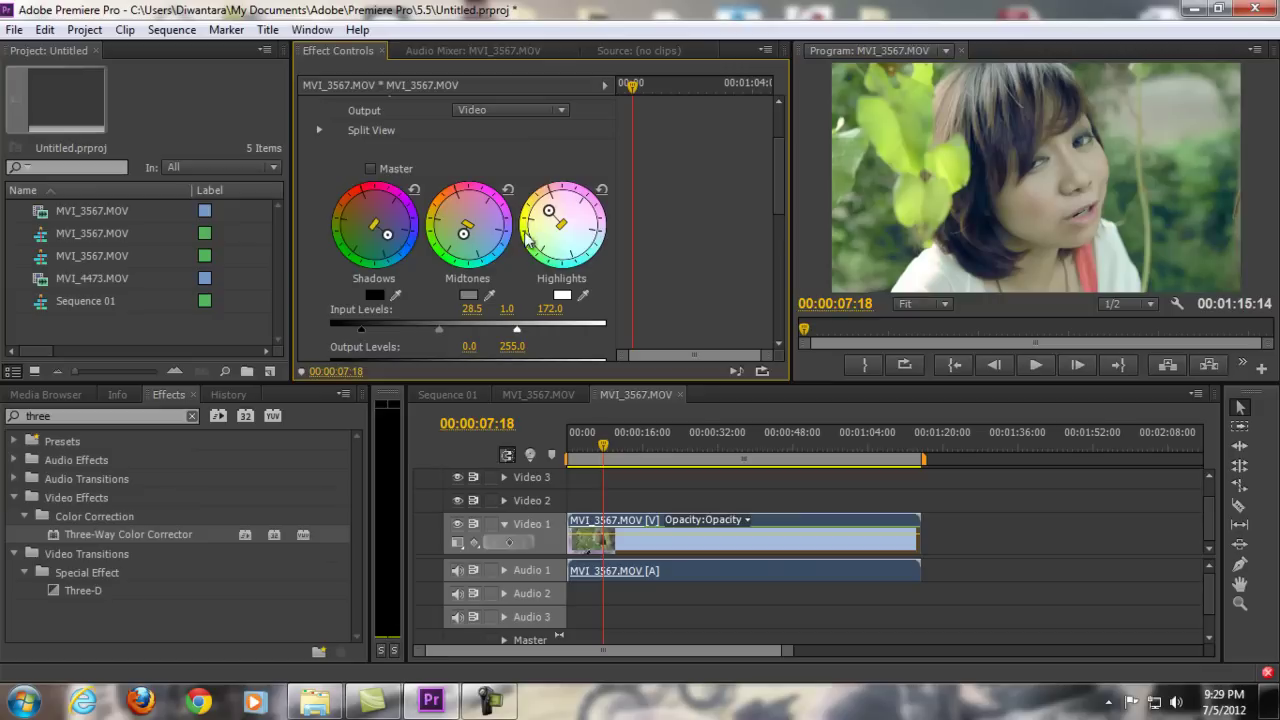
mouse_move(466, 240)
mouse_down()
mouse_move(453, 238)
mouse_move(473, 237)
mouse_up()
mouse_move(652, 436)
mouse_down()
mouse_move(688, 439)
mouse_move(674, 440)
mouse_up()
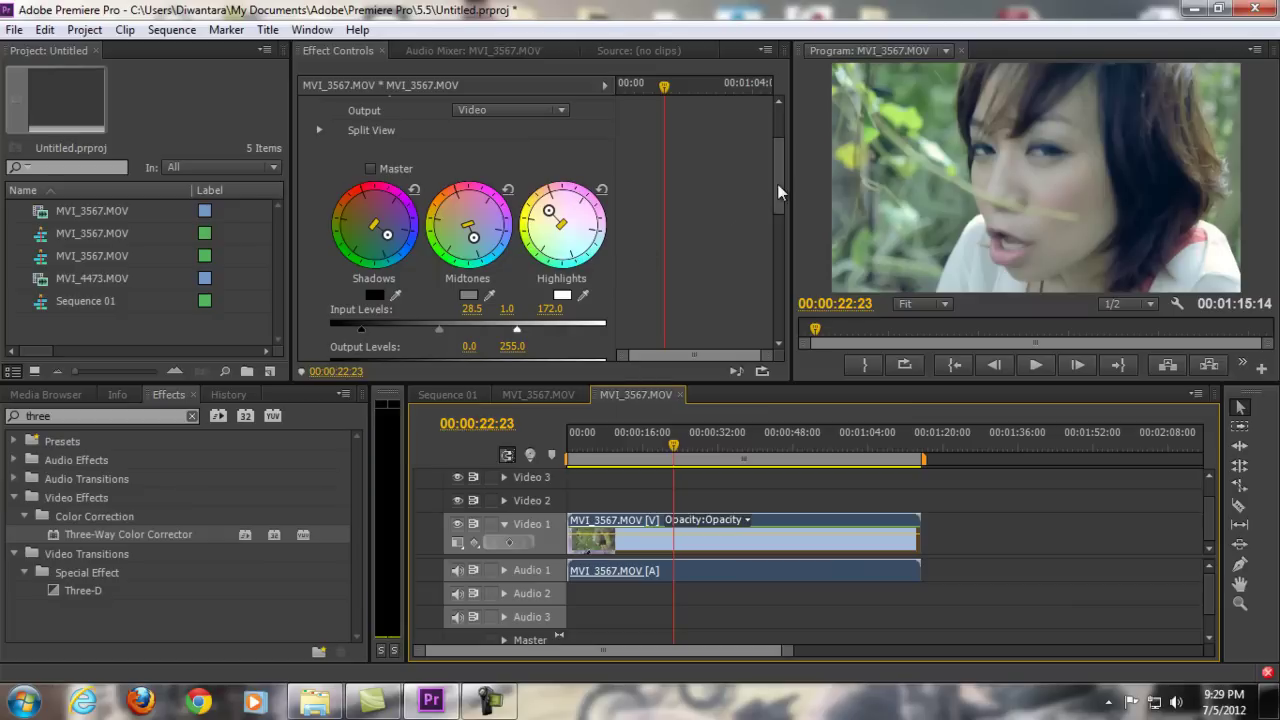
Try a master saturation of 165.00 with the midtones and shadows nudged further, and undo the cool grade
drag(777, 190, 780, 235)
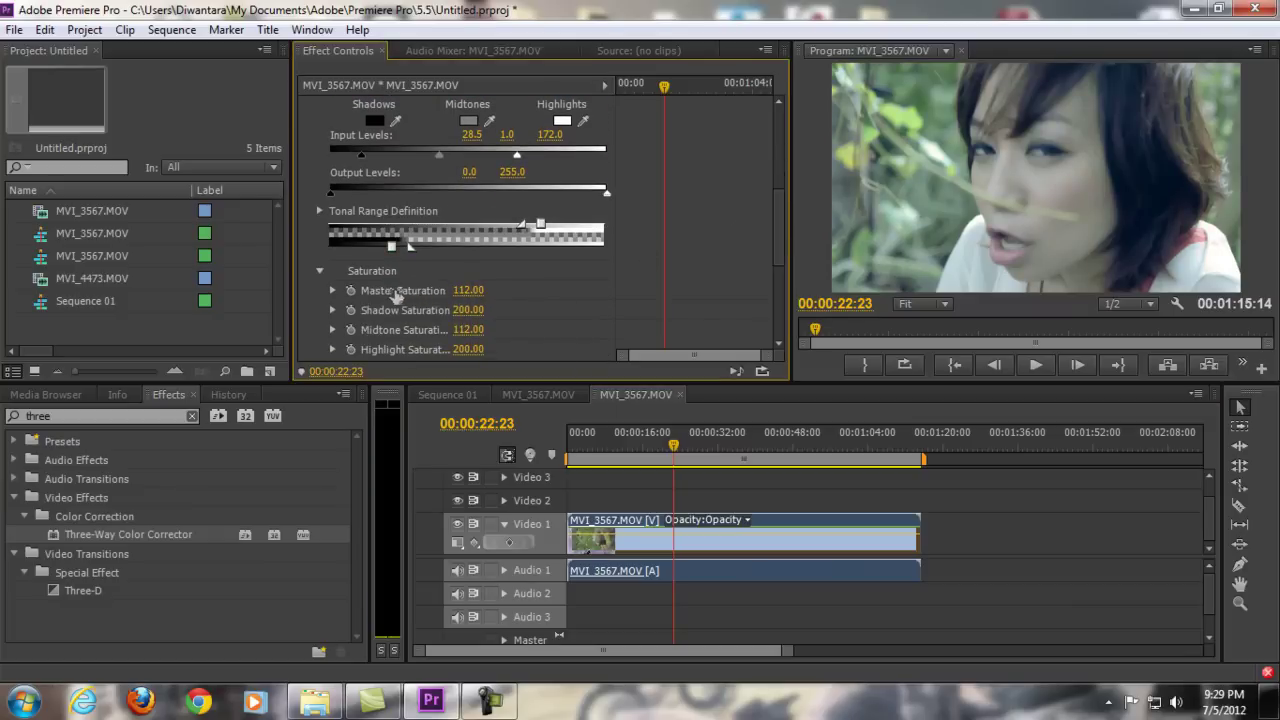
drag(452, 291, 447, 295)
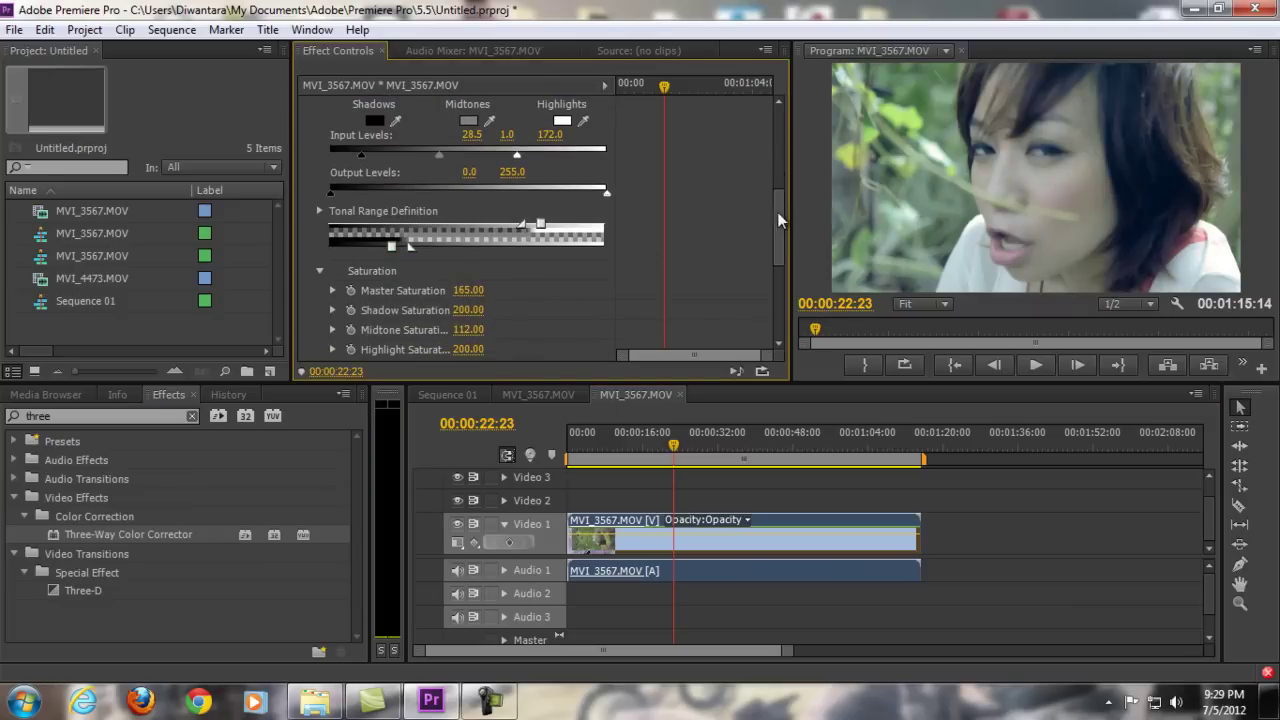
drag(777, 212, 786, 152)
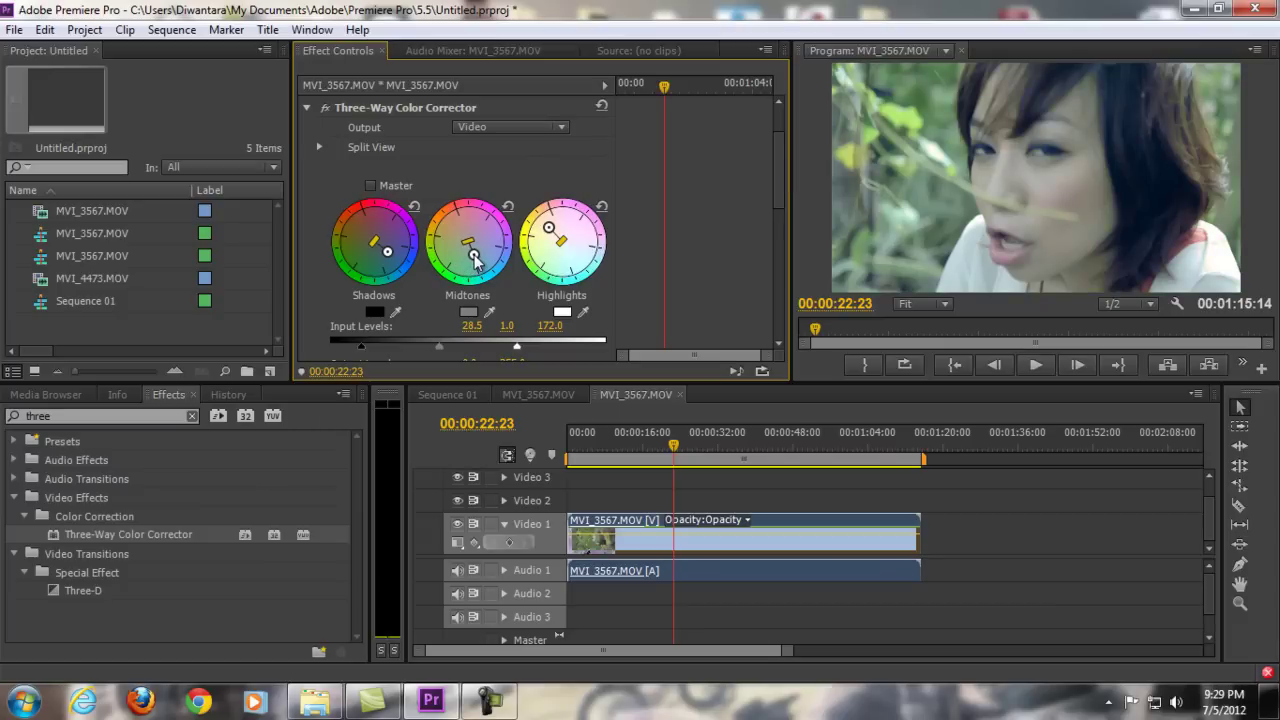
drag(476, 257, 479, 259)
drag(388, 253, 381, 256)
drag(674, 443, 626, 441)
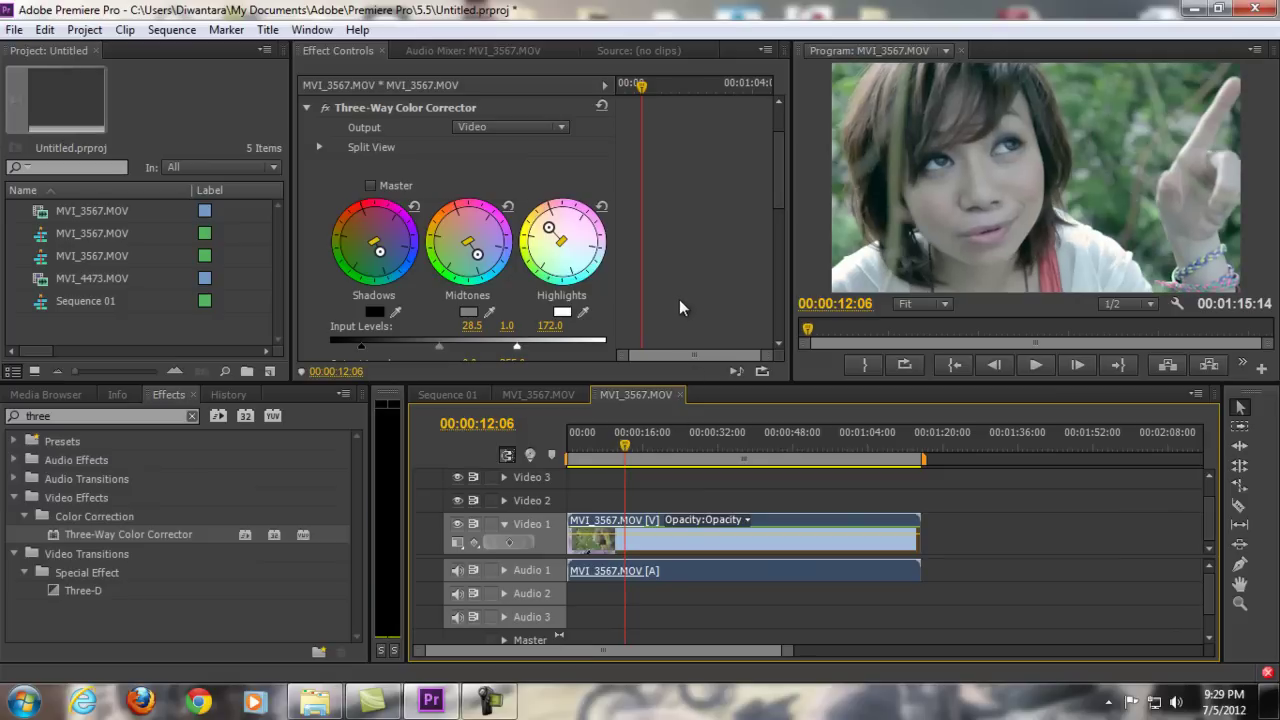
scroll(777, 198, down, 1)
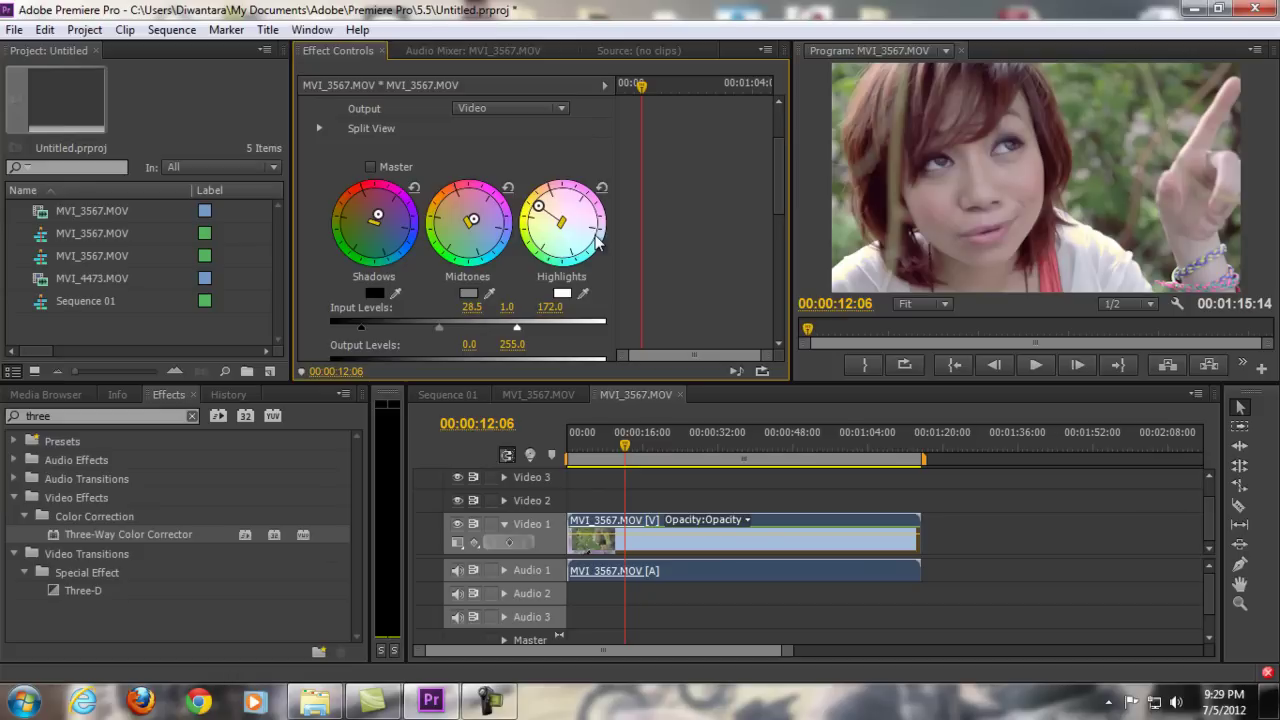
Return the playhead to the start of the clip and collapse the Three-Way Color Corrector settings
drag(620, 444, 554, 442)
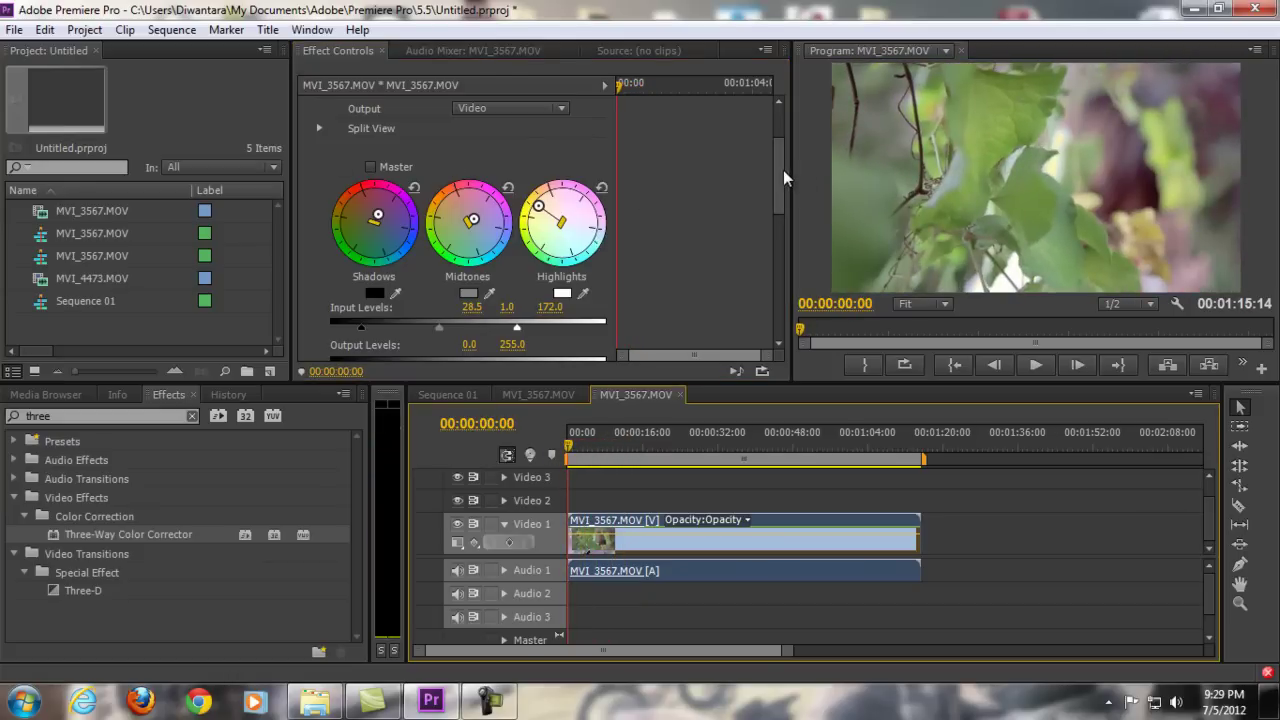
drag(783, 177, 777, 147)
click(304, 171)
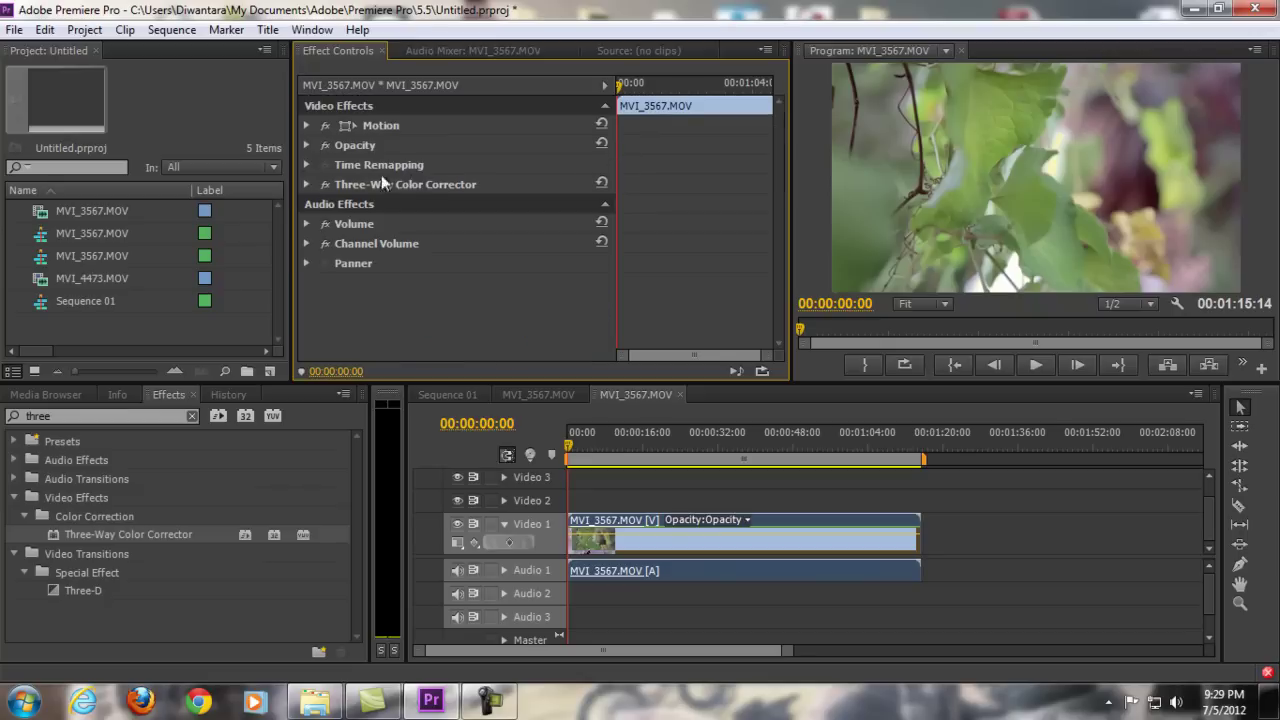
click(579, 440)
drag(580, 445, 554, 444)
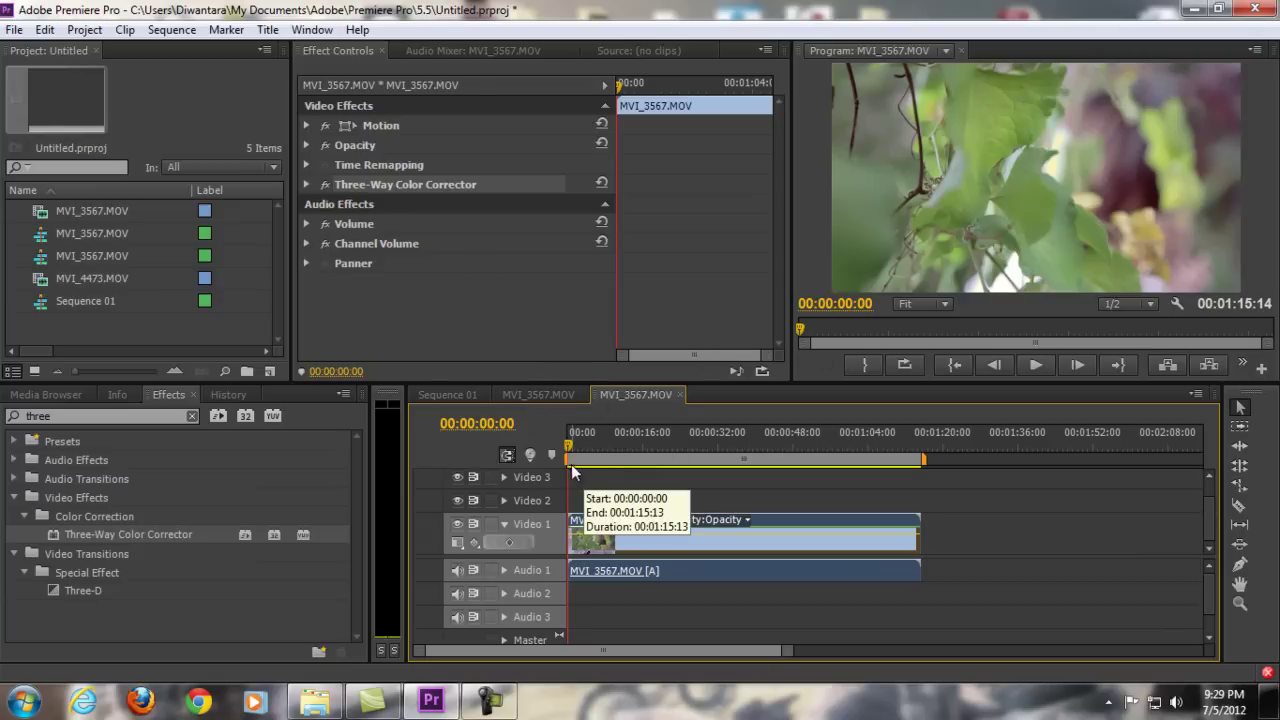
drag(574, 442, 572, 445)
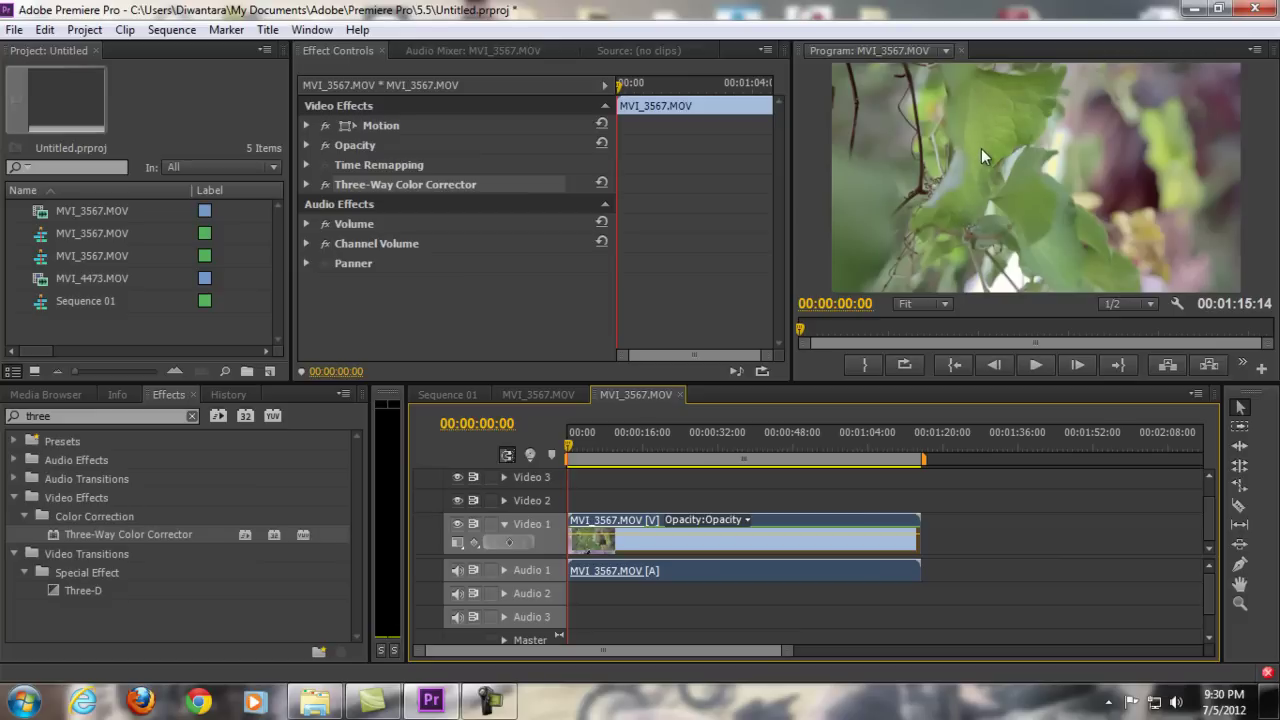
Apply a second Three-Way Color Corrector to the MVI_3567.MOV clip and select it in its effects list
click(393, 180)
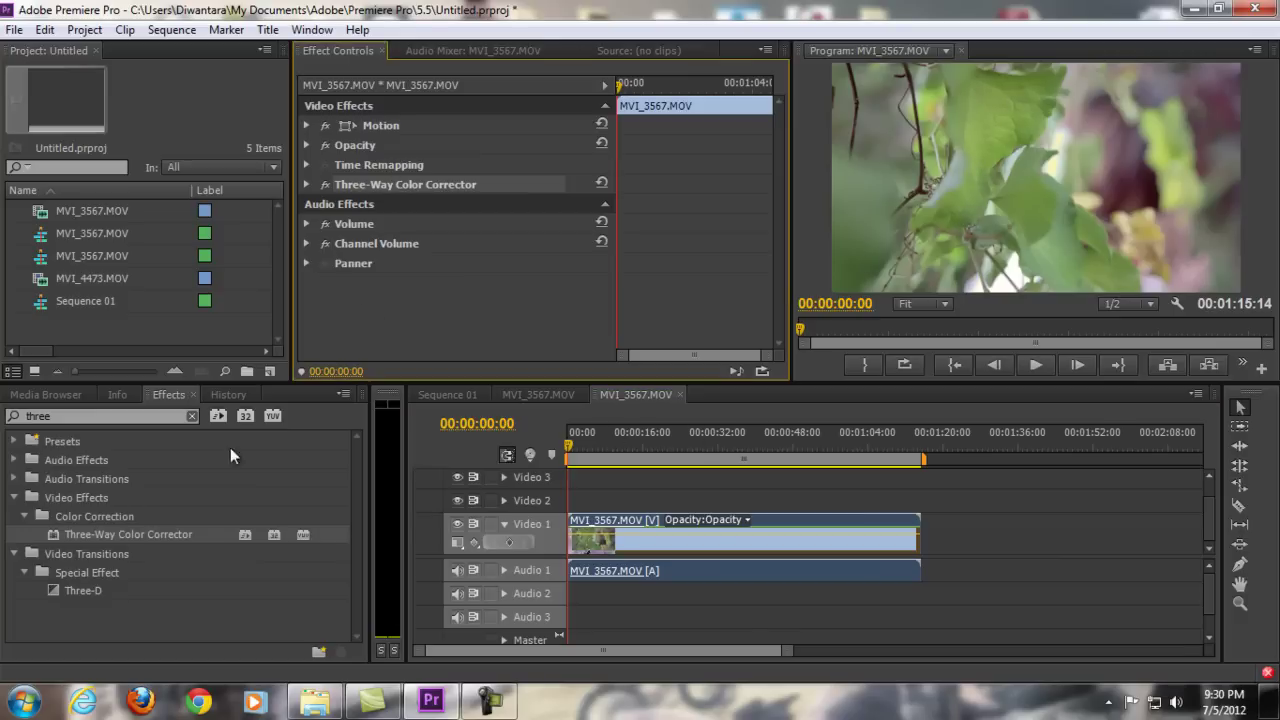
click(112, 530)
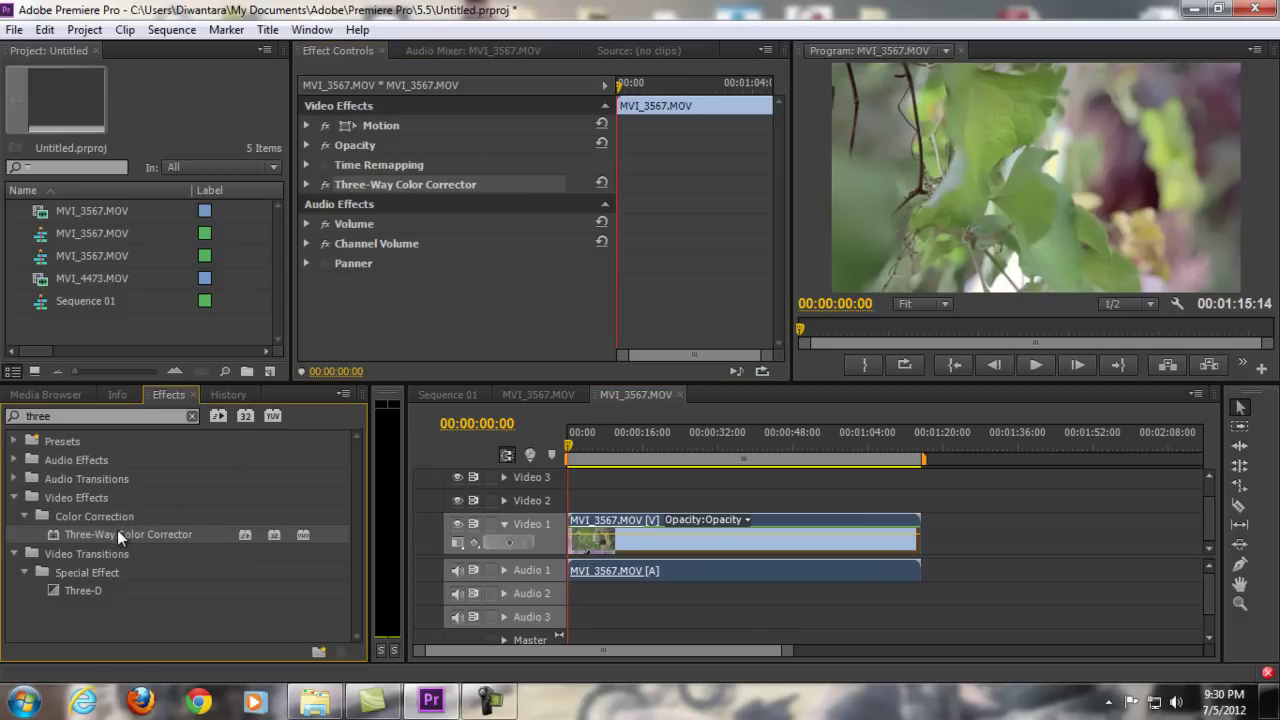
drag(117, 530, 668, 543)
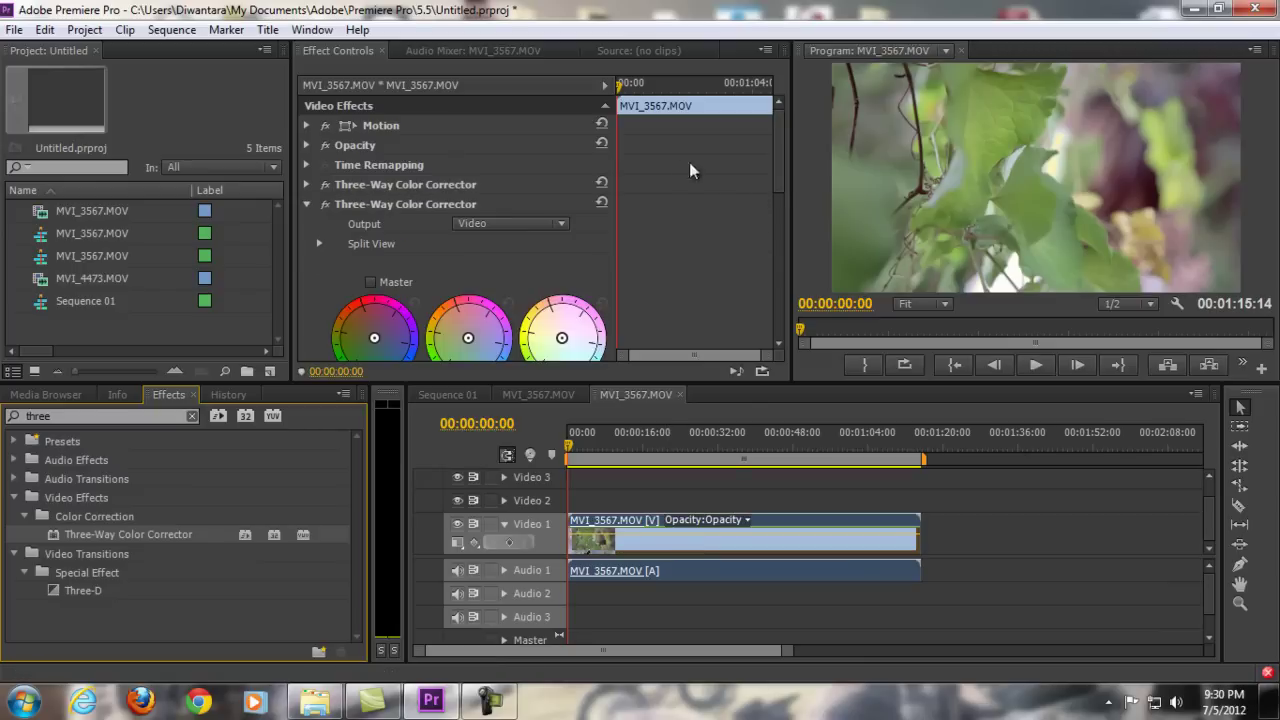
click(394, 203)
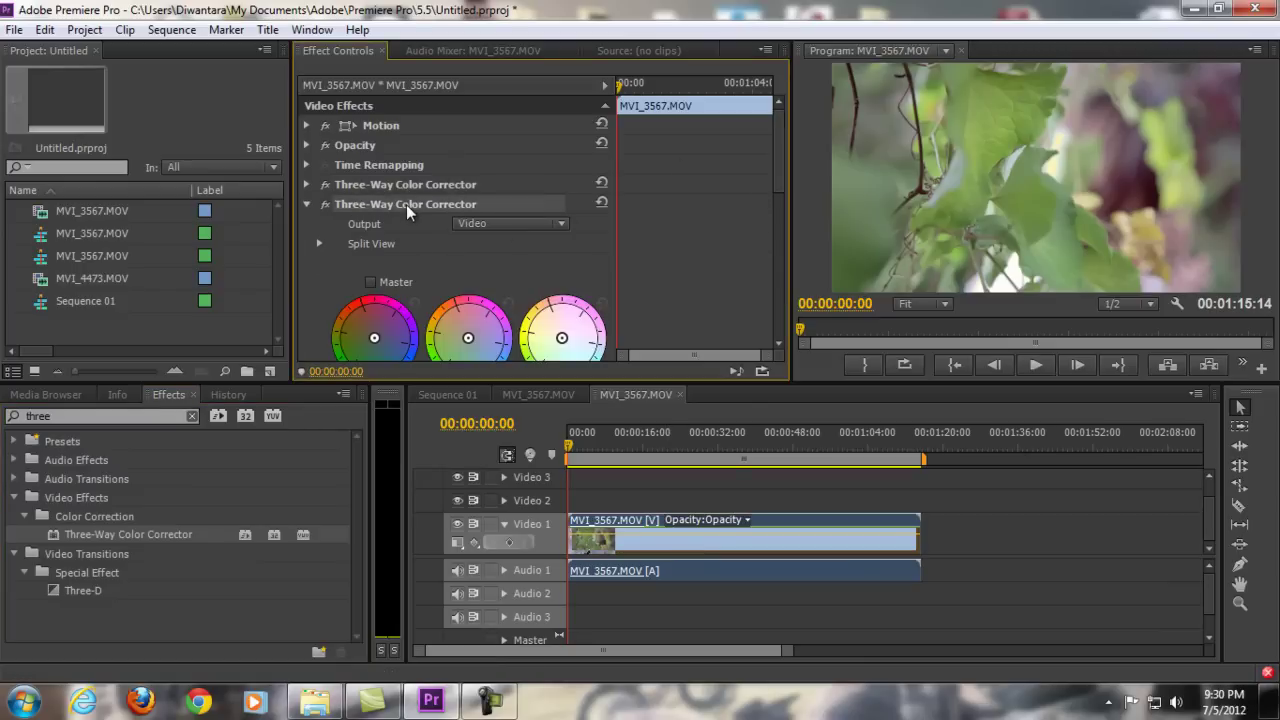
Sample the green leaf as the second corrector's Secondary Color Correction center color and show its mask
drag(774, 169, 779, 285)
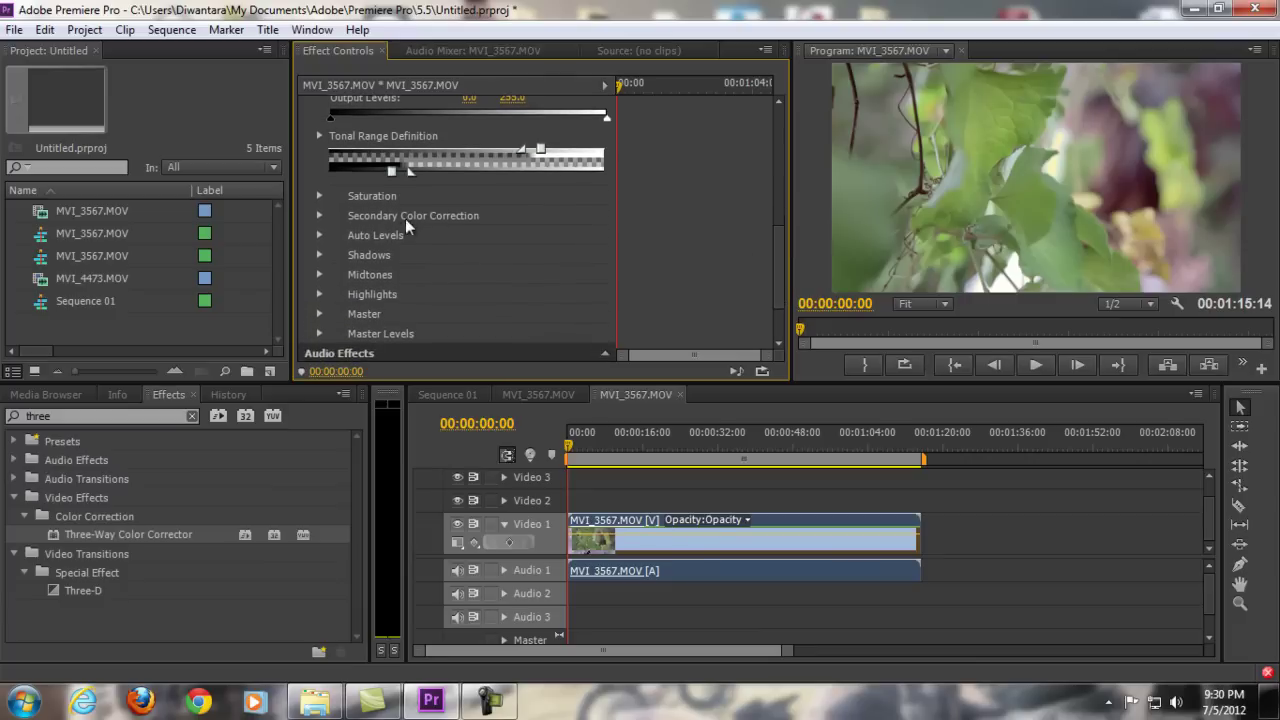
click(320, 216)
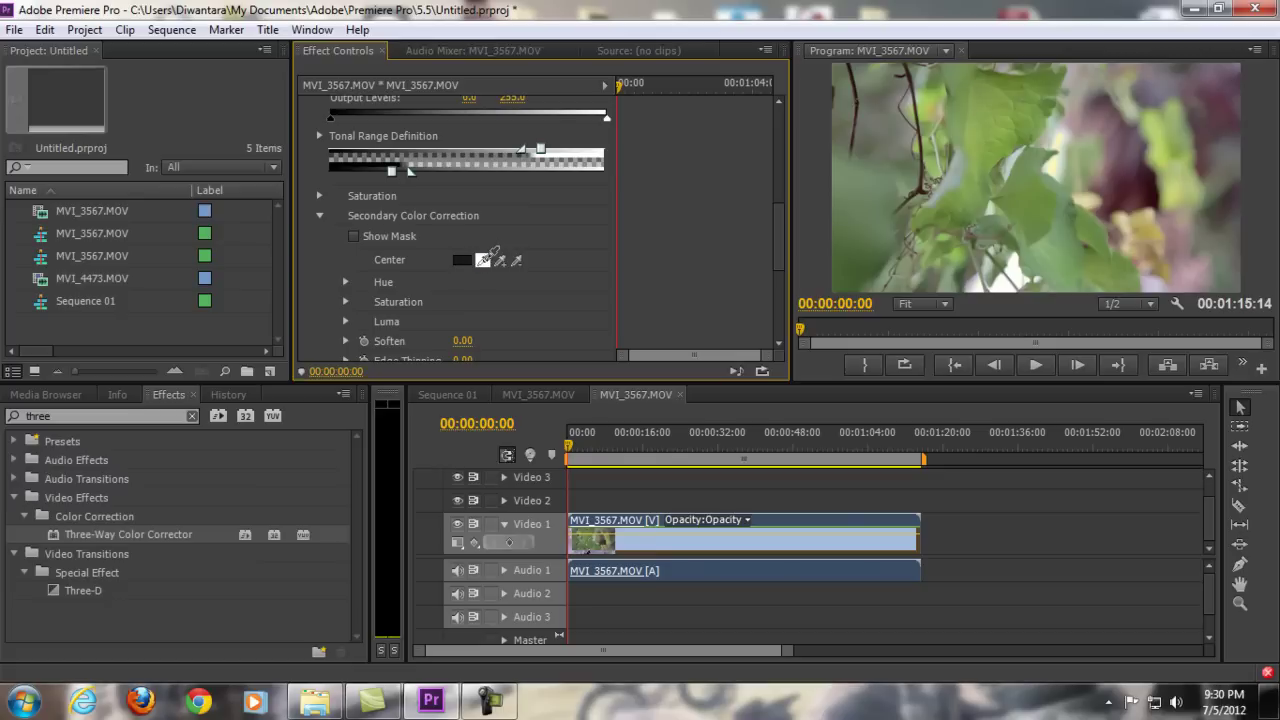
drag(490, 256, 1001, 116)
click(353, 236)
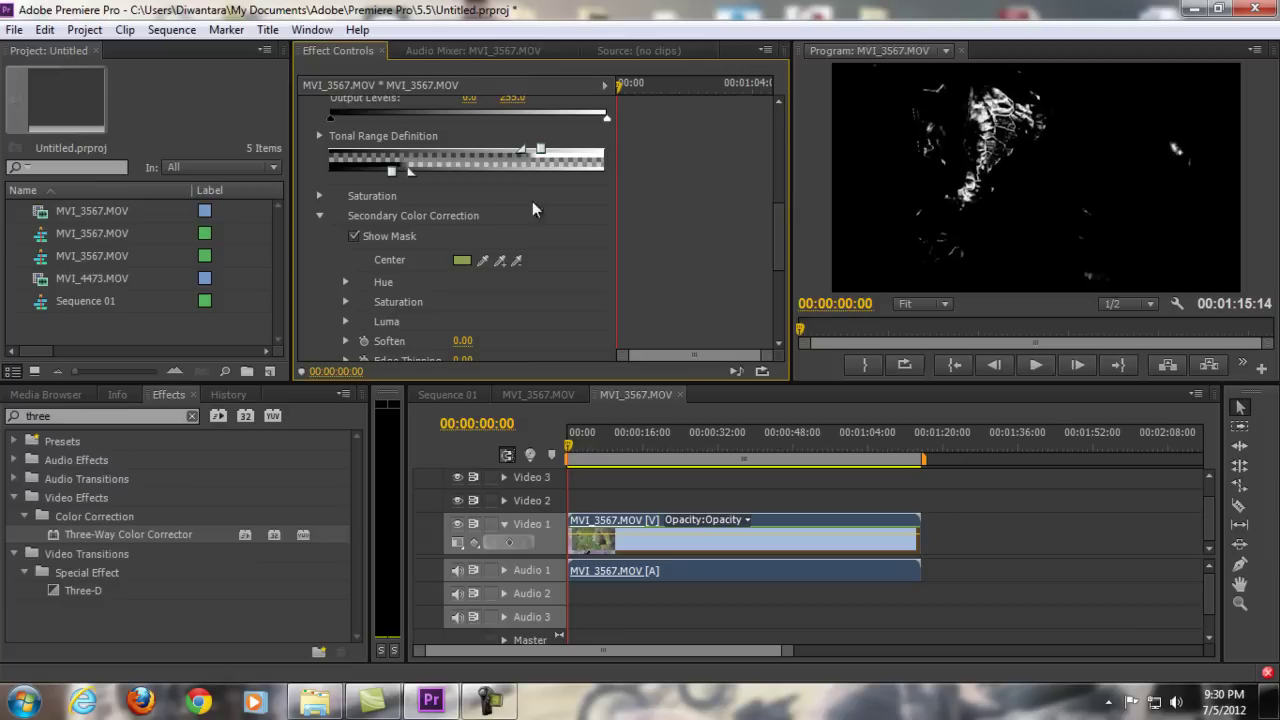
Add further green tones from the central leaves and the blurred foliage beside them to the secondary color mask
click(500, 260)
drag(500, 262, 1107, 180)
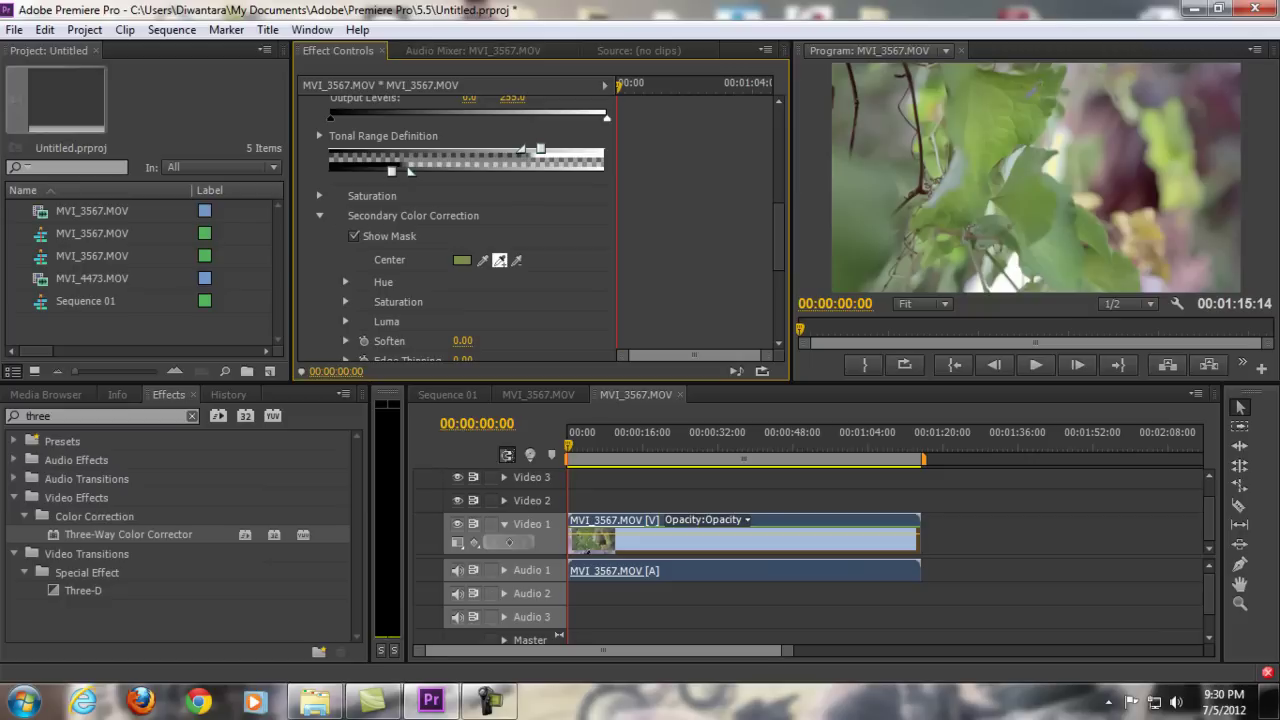
drag(505, 252, 748, 220)
drag(944, 140, 860, 221)
drag(500, 260, 500, 260)
drag(1043, 166, 1042, 166)
drag(500, 260, 1183, 182)
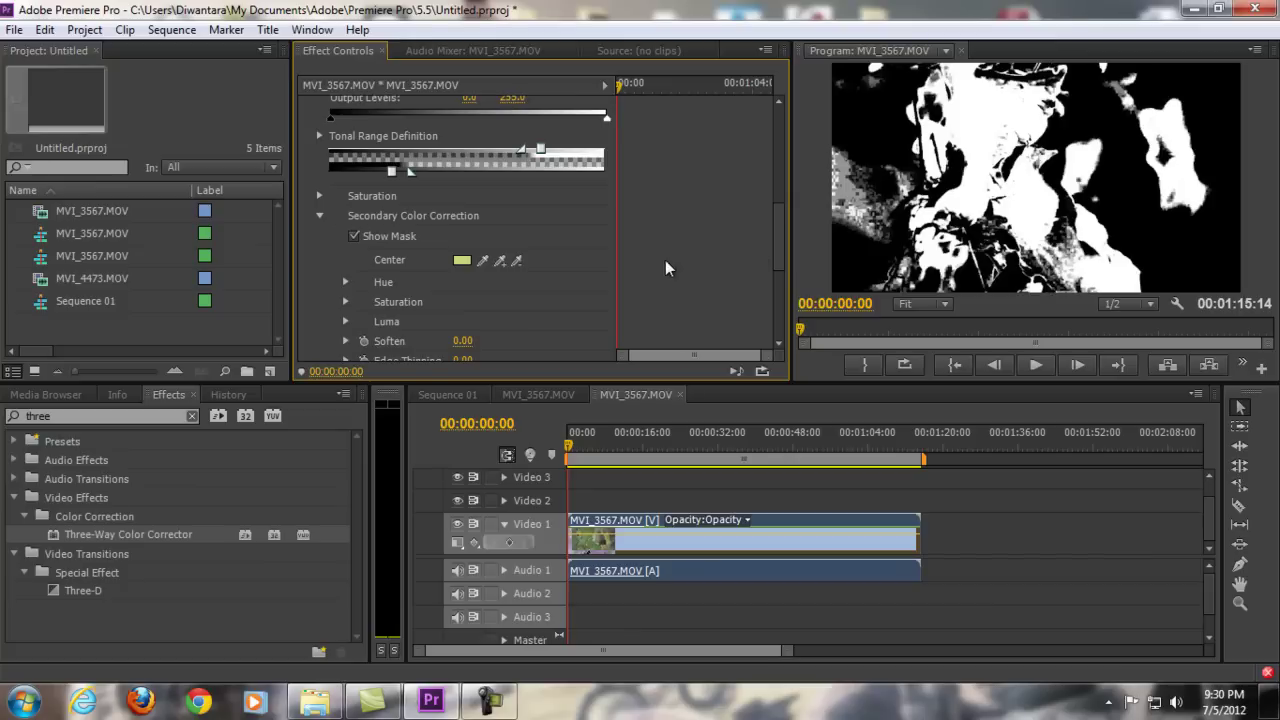
Extend the secondary color mask with the bright blurred leaf, the bottom leaves and the blurred foliage at the frame's left edge
drag(502, 260, 1165, 157)
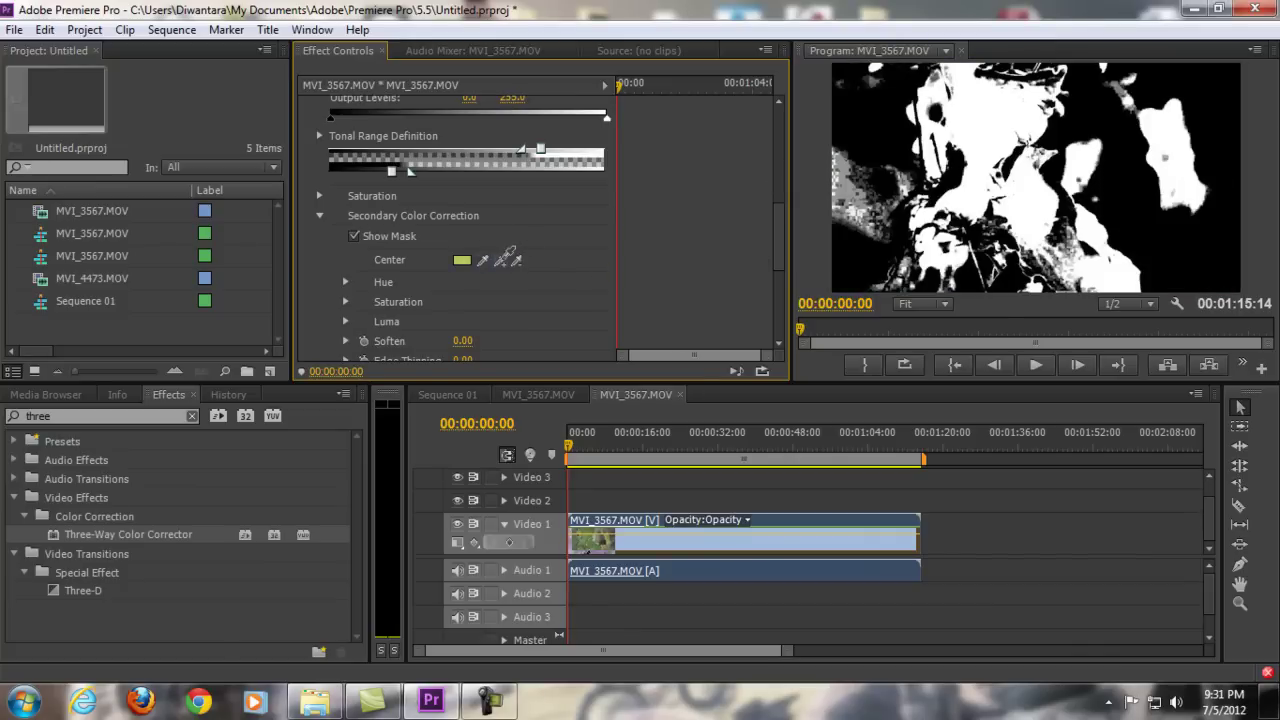
drag(502, 260, 1159, 174)
drag(502, 260, 954, 284)
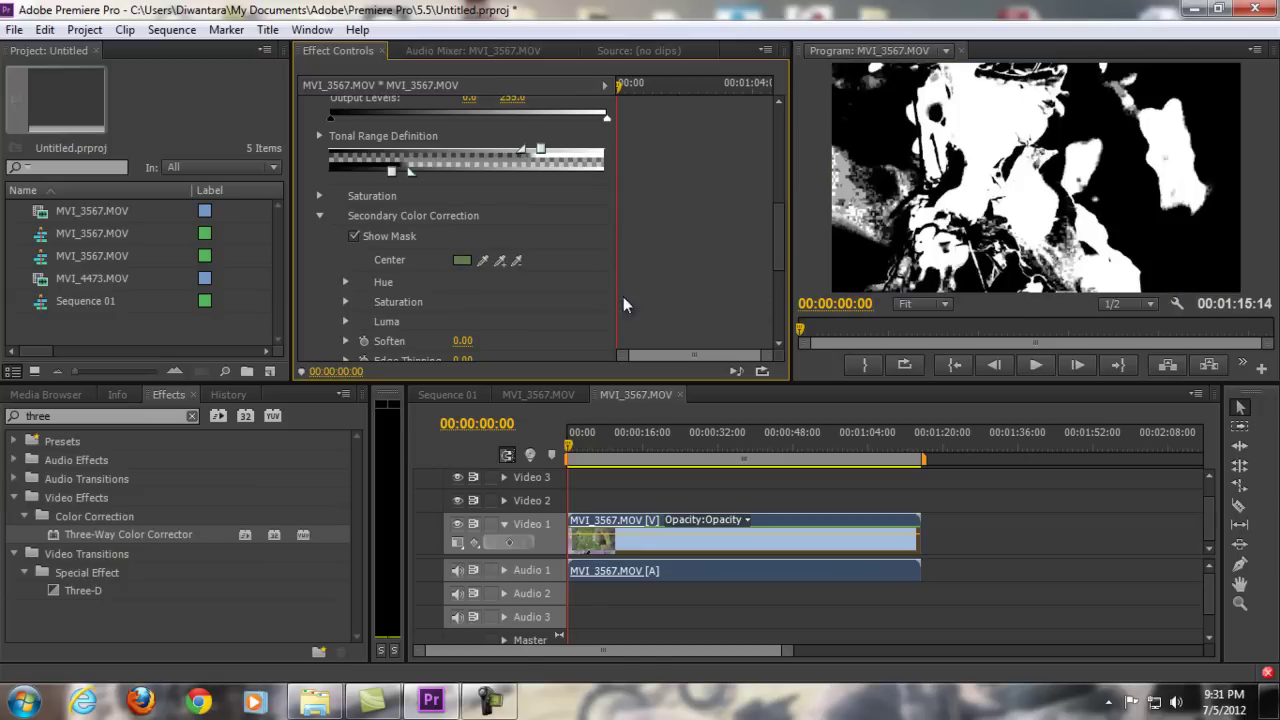
drag(500, 260, 853, 251)
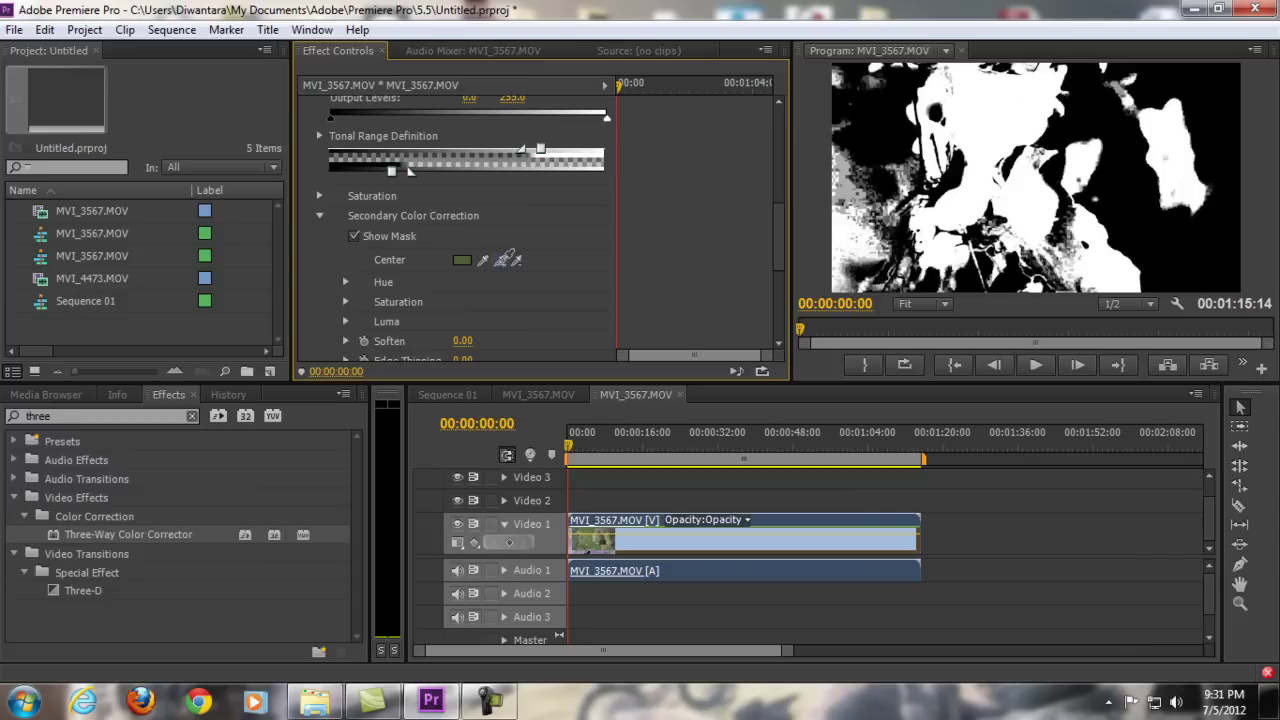
drag(500, 260, 500, 260)
drag(984, 262, 866, 268)
Add the greens in the lower-left and upper-left areas of the frame to the secondary color mask
click(500, 704)
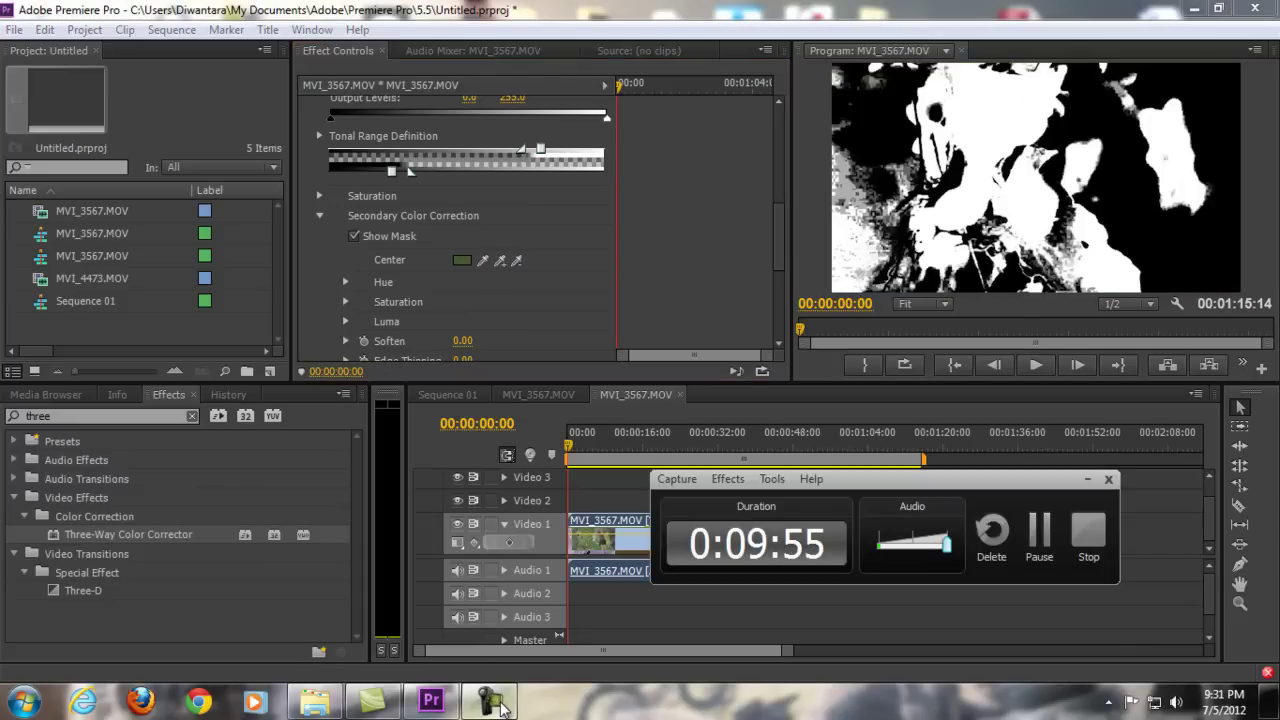
click(514, 273)
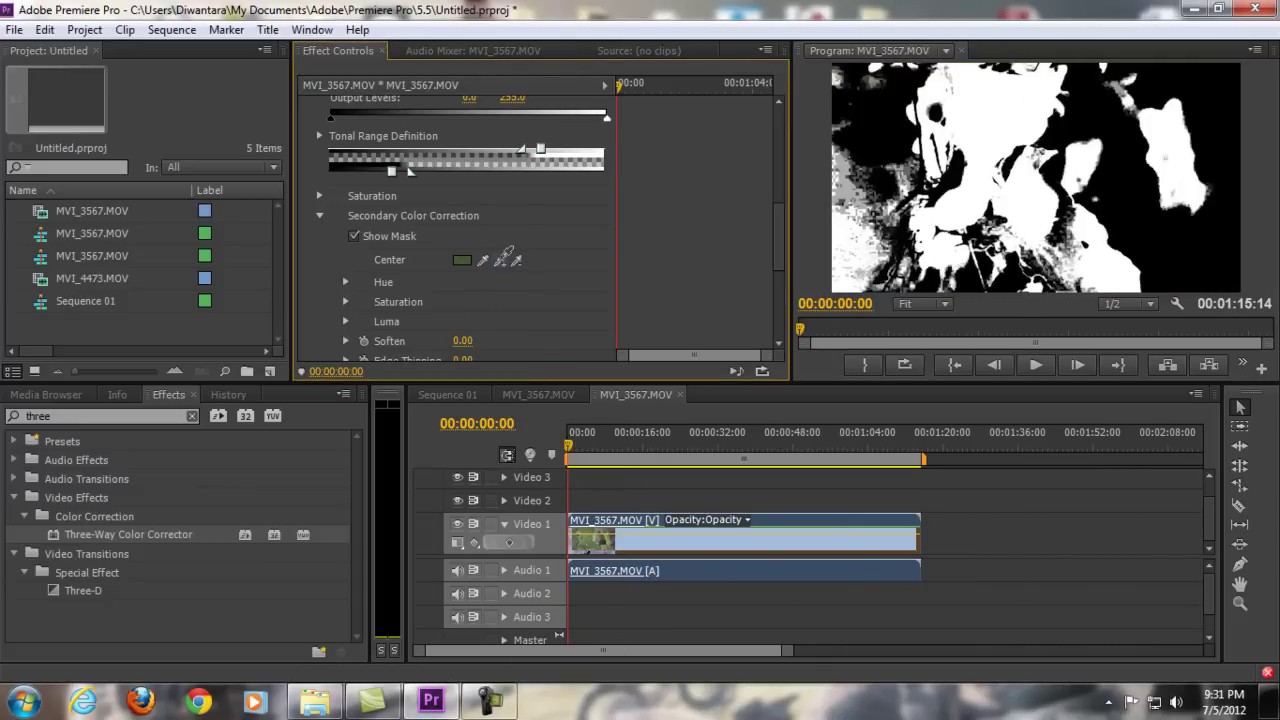
drag(500, 260, 858, 276)
drag(500, 260, 808, 120)
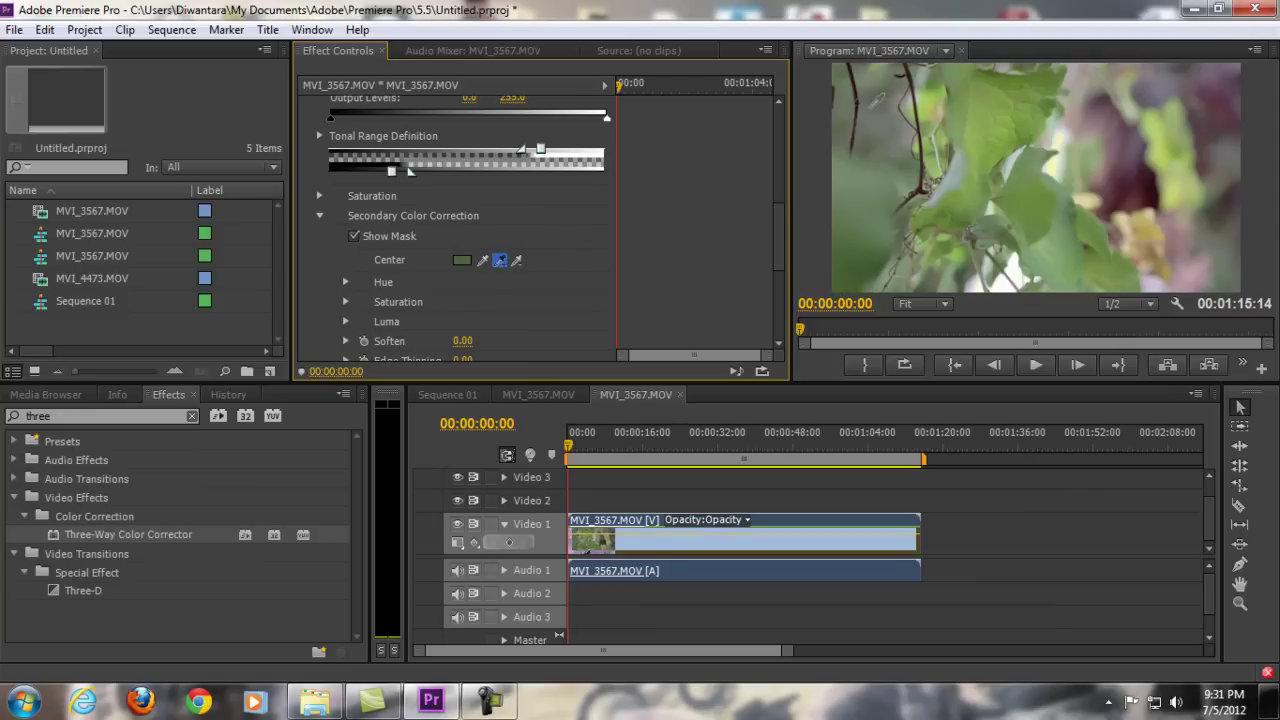
drag(886, 58, 878, 84)
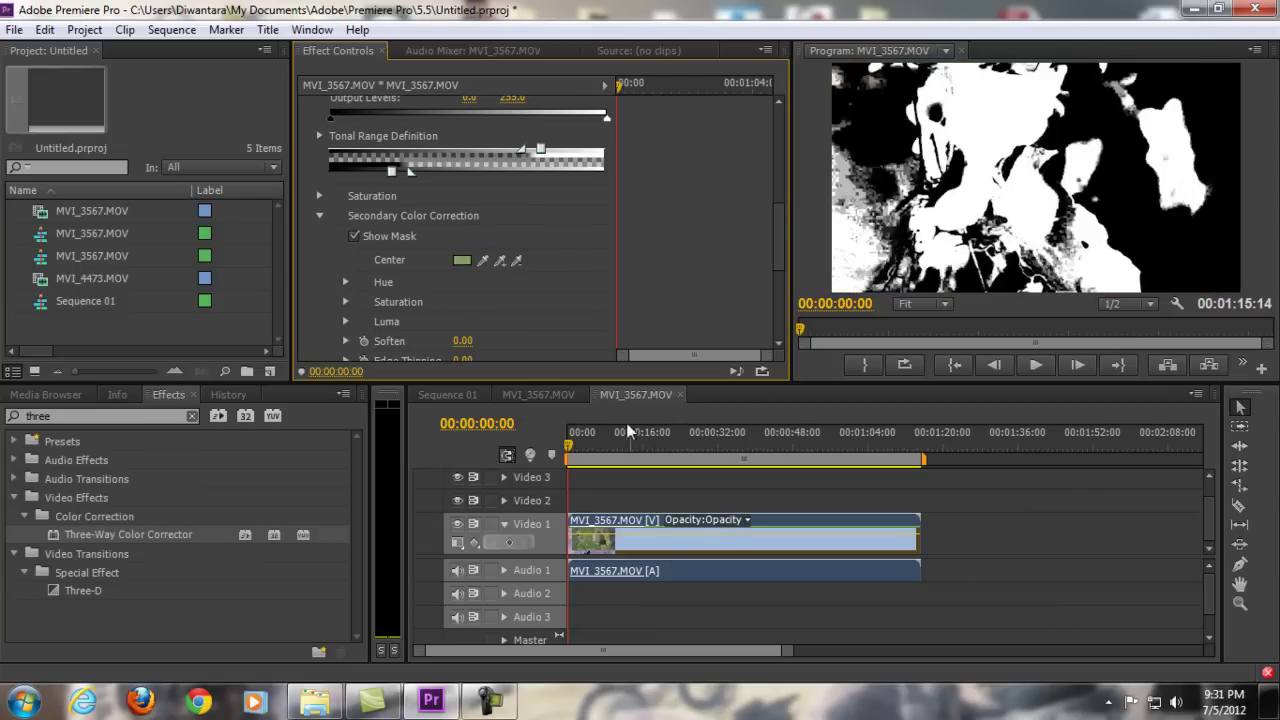
At 00:00:09:18, add the dark background foliage beside the woman to the secondary color mask
click(593, 447)
drag(593, 447, 611, 443)
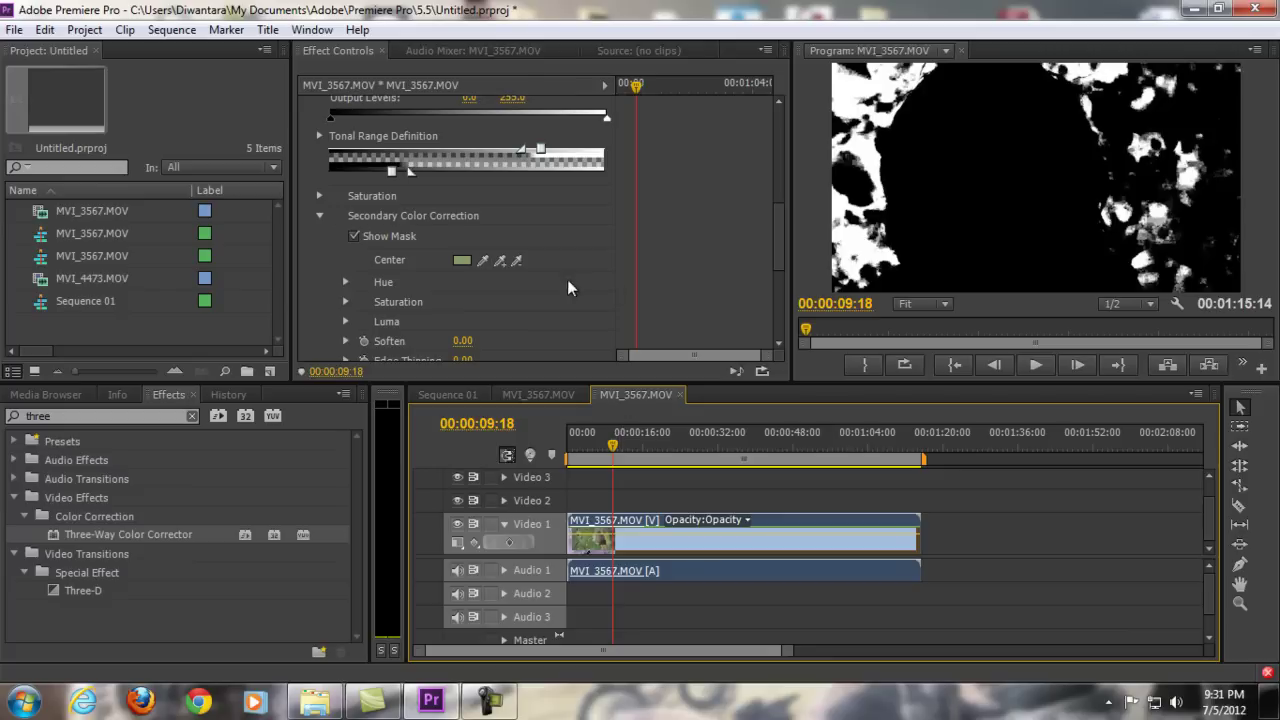
drag(510, 260, 1104, 190)
click(1188, 185)
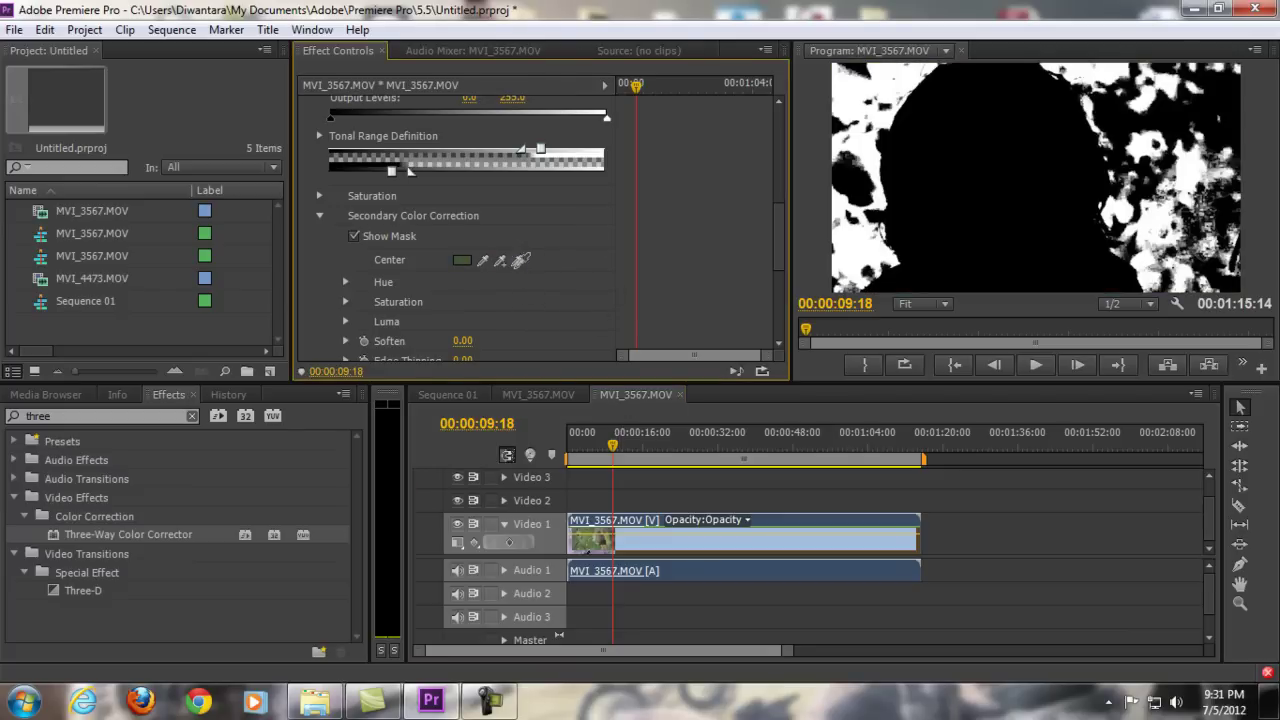
click(503, 259)
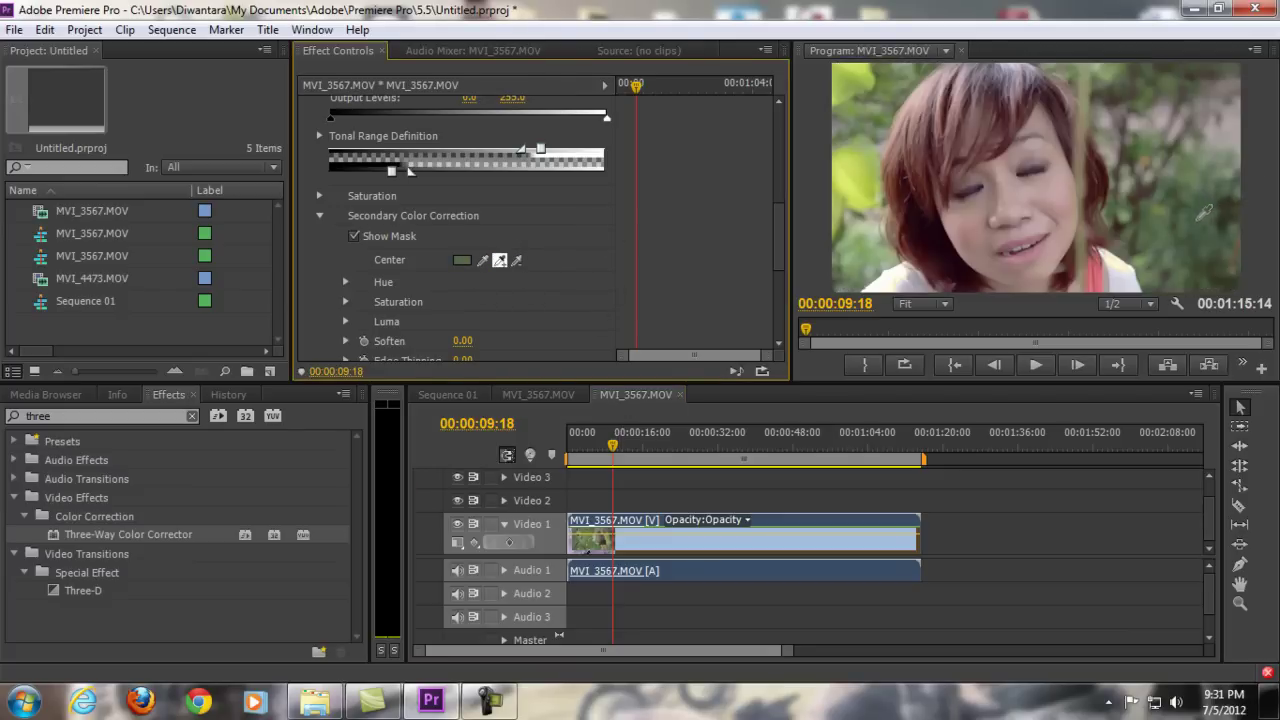
click(1215, 195)
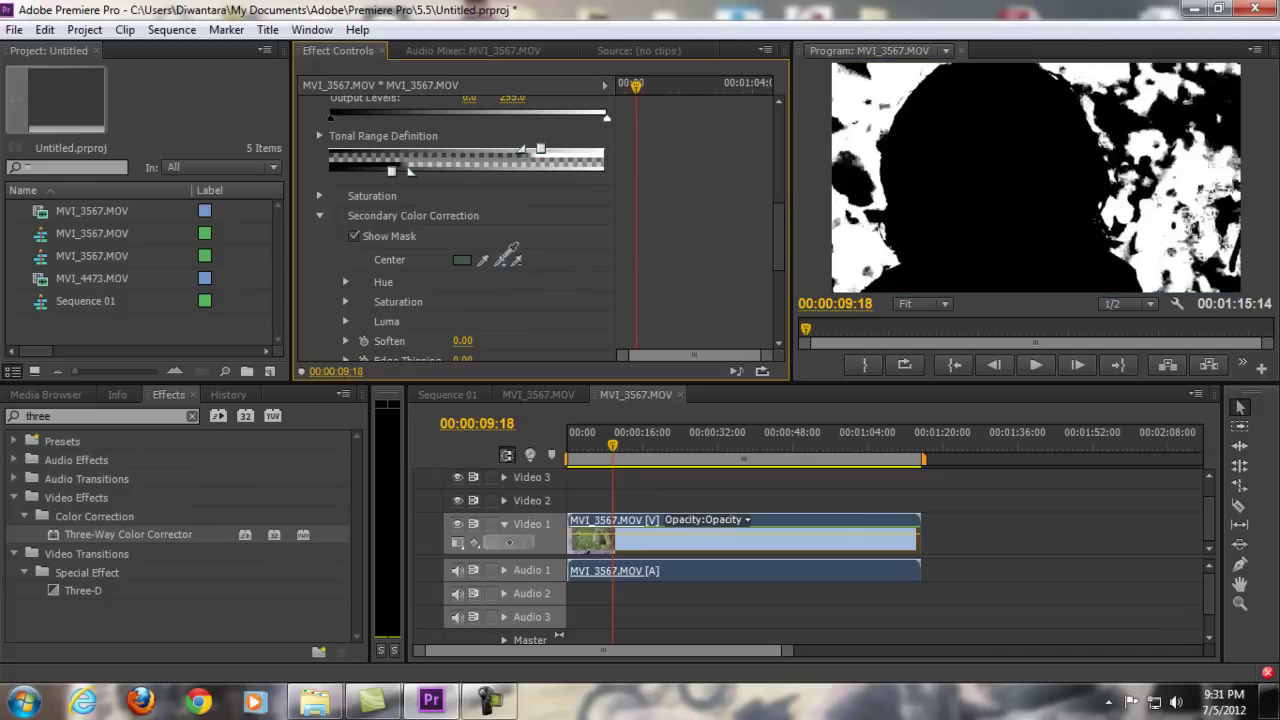
click(501, 259)
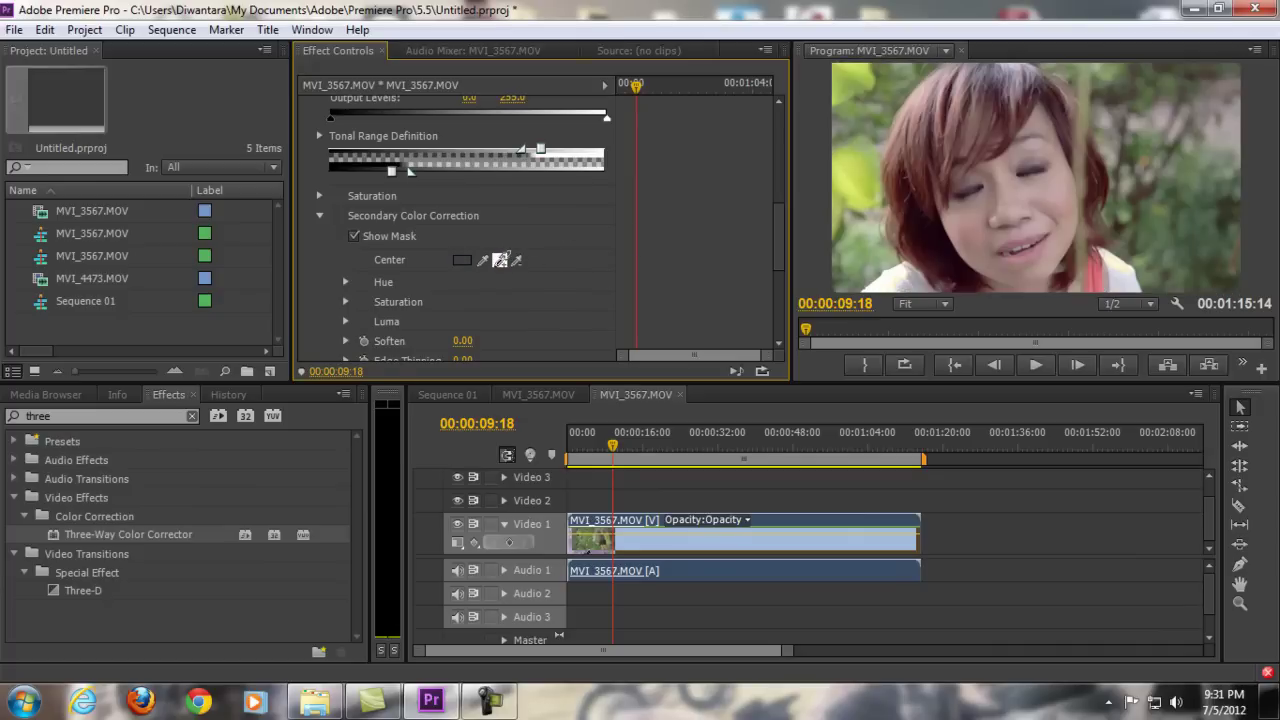
click(1184, 270)
At 00:00:35:11, add the yellow-green background leaves to the secondary color mask
mouse_move(758, 432)
mouse_down()
mouse_move(716, 438)
mouse_move(734, 438)
mouse_up()
click(501, 259)
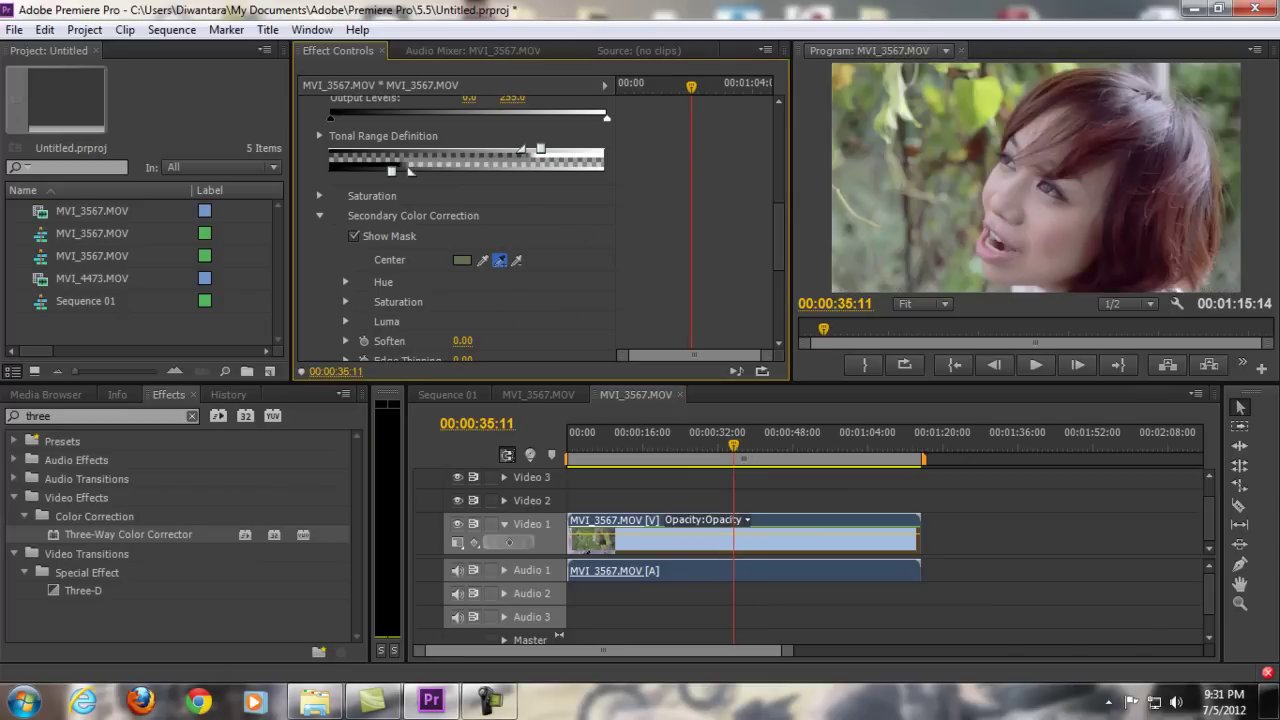
click(978, 108)
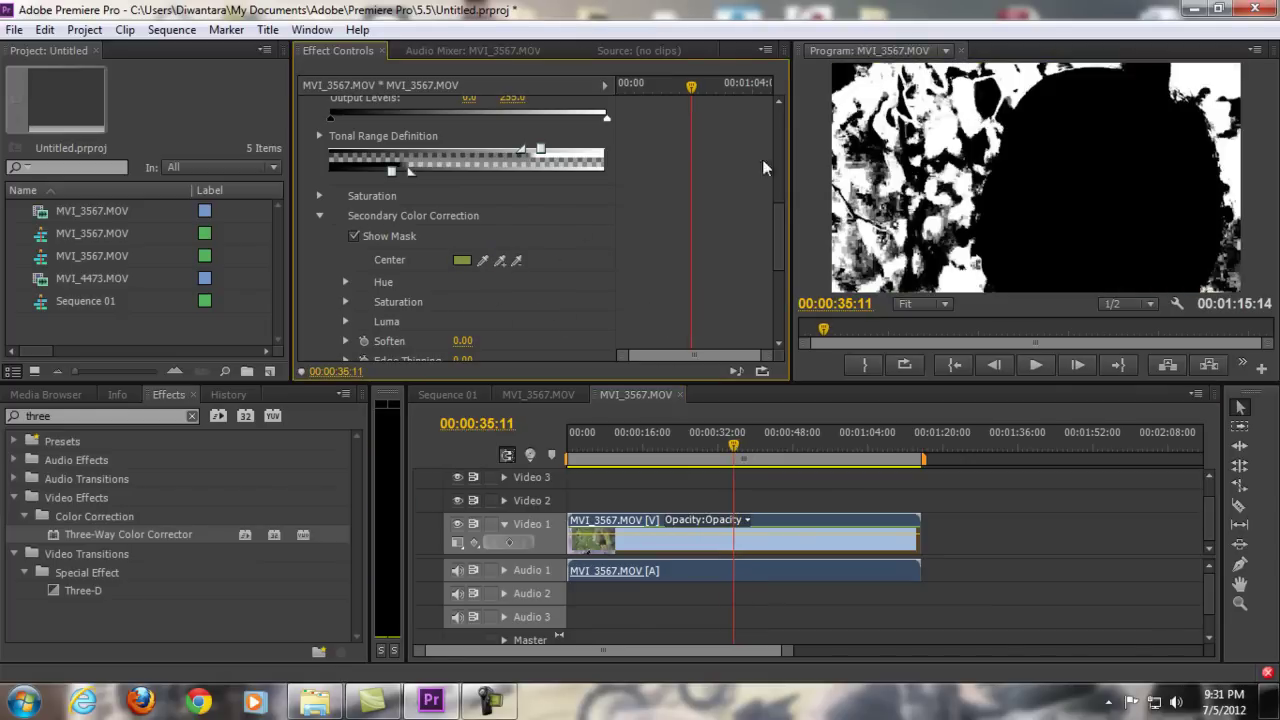
click(499, 259)
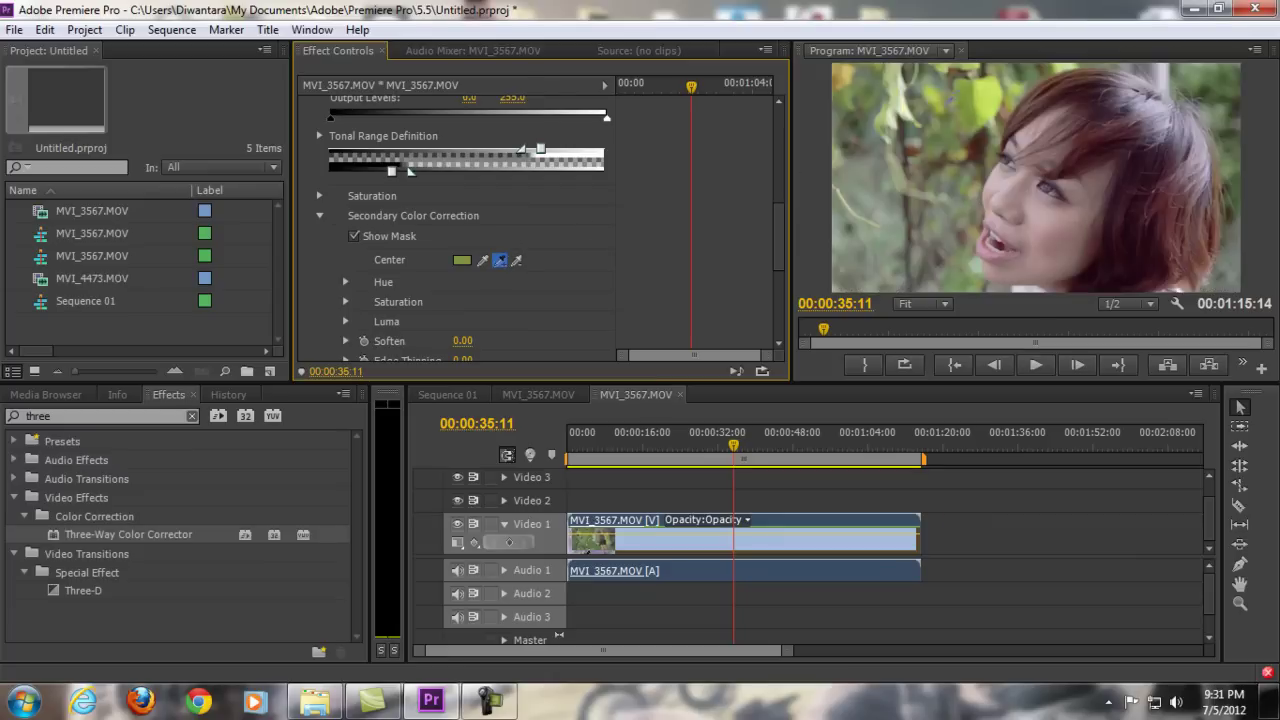
click(992, 92)
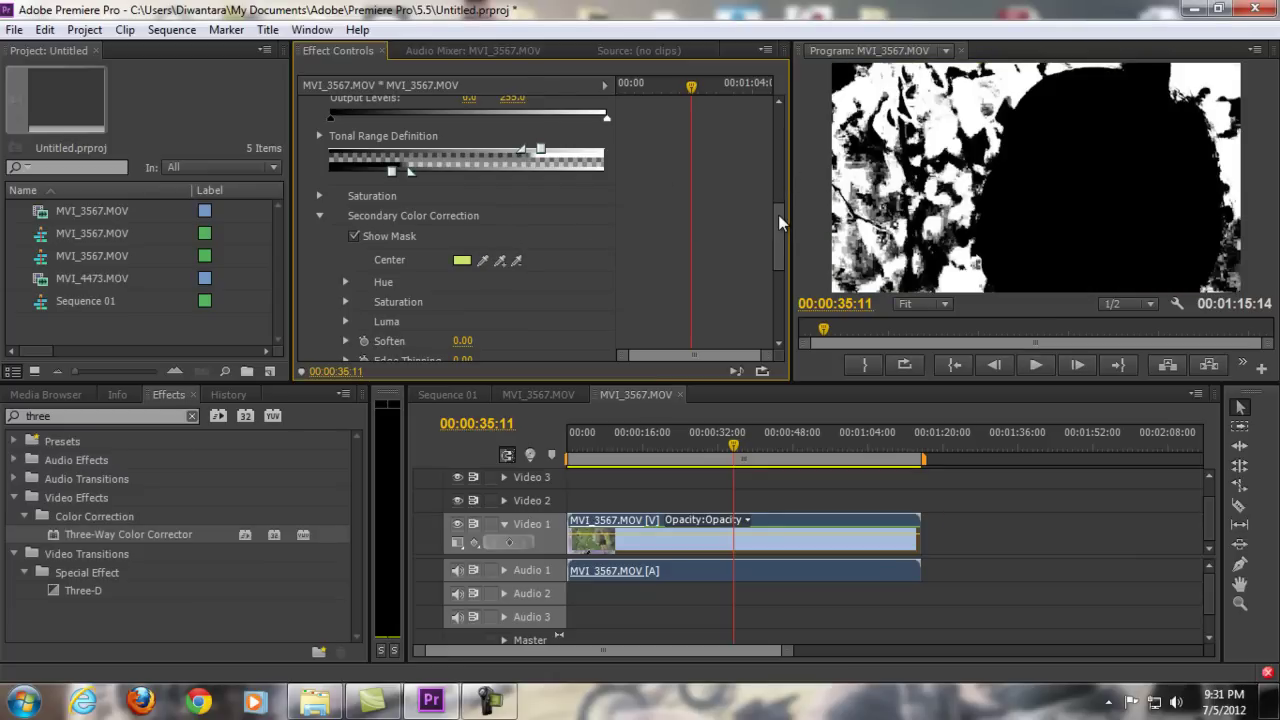
Set the secondary color mask's Soften to 6.00 and turn off the mask display
drag(778, 214, 778, 246)
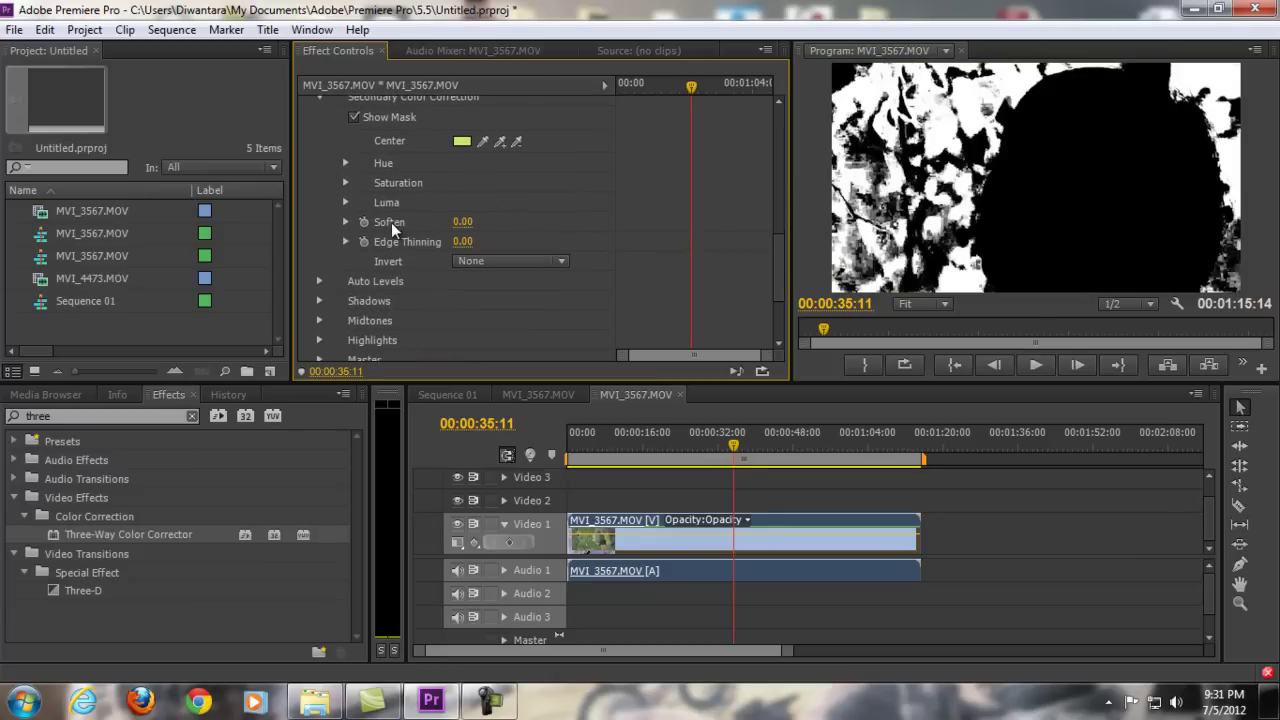
drag(458, 222, 481, 223)
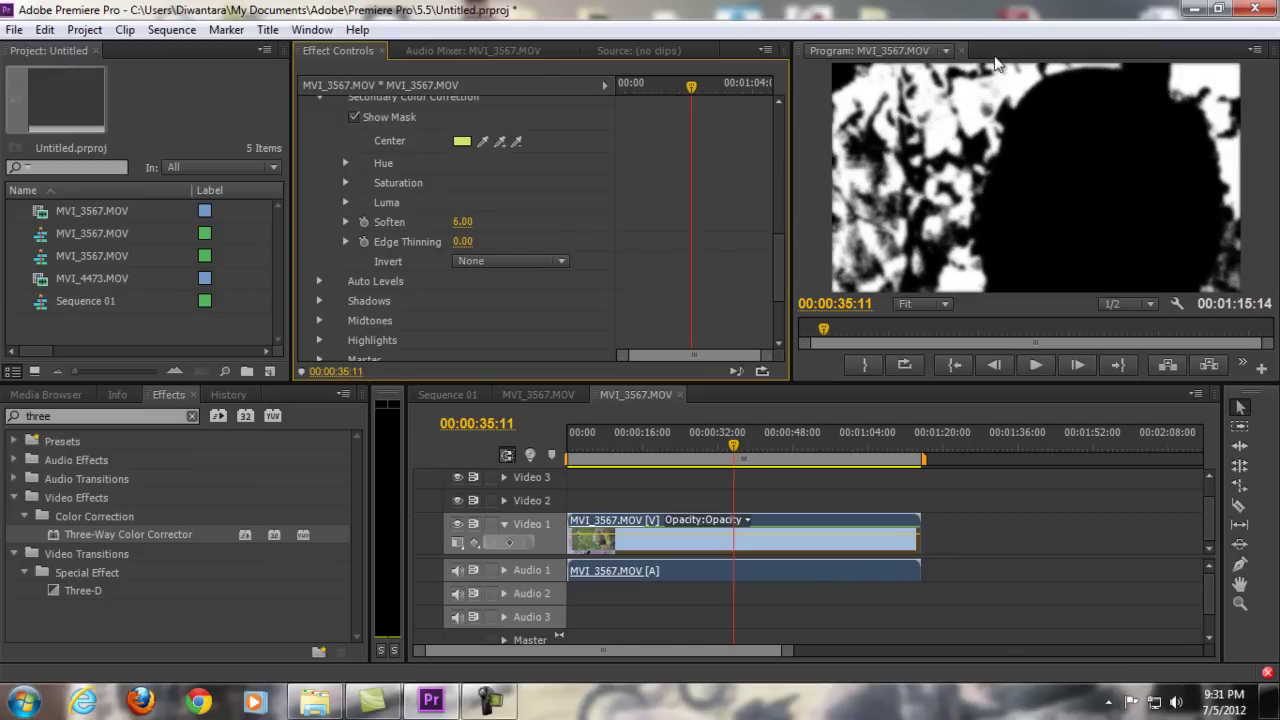
drag(778, 244, 778, 210)
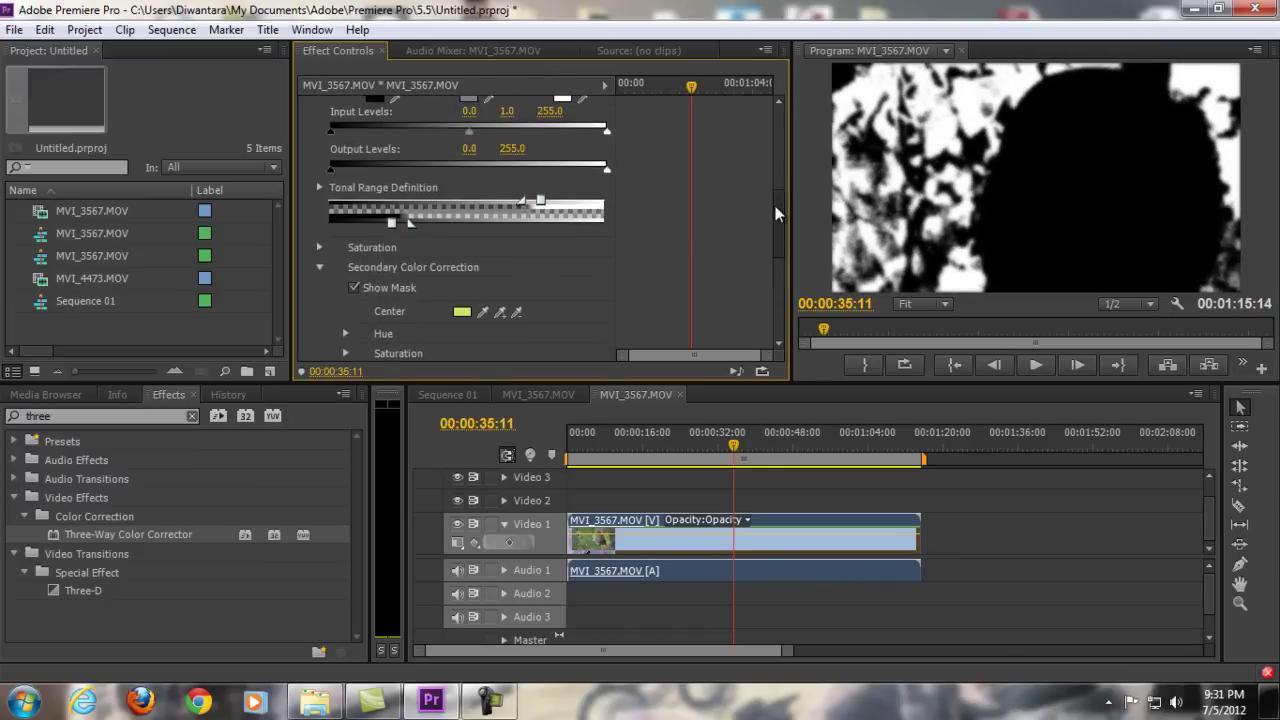
click(321, 267)
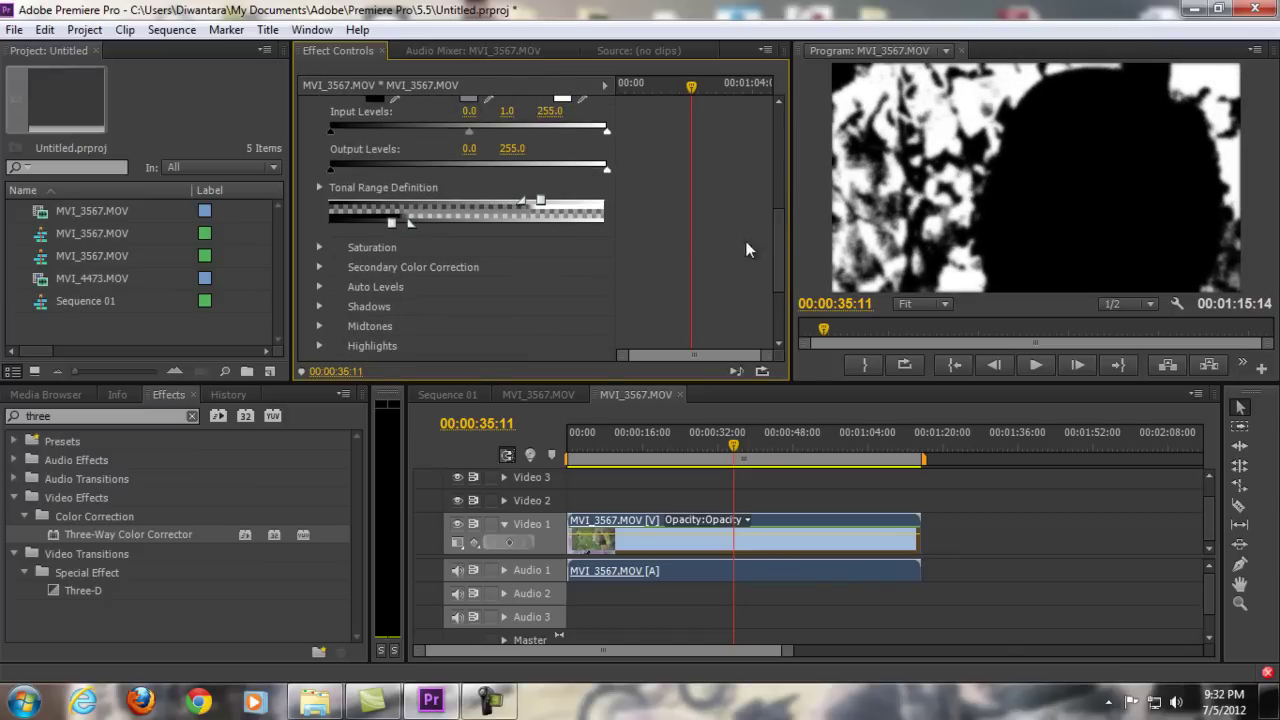
mouse_move(776, 246)
mouse_down()
mouse_move(785, 187)
mouse_move(777, 249)
mouse_up()
click(320, 264)
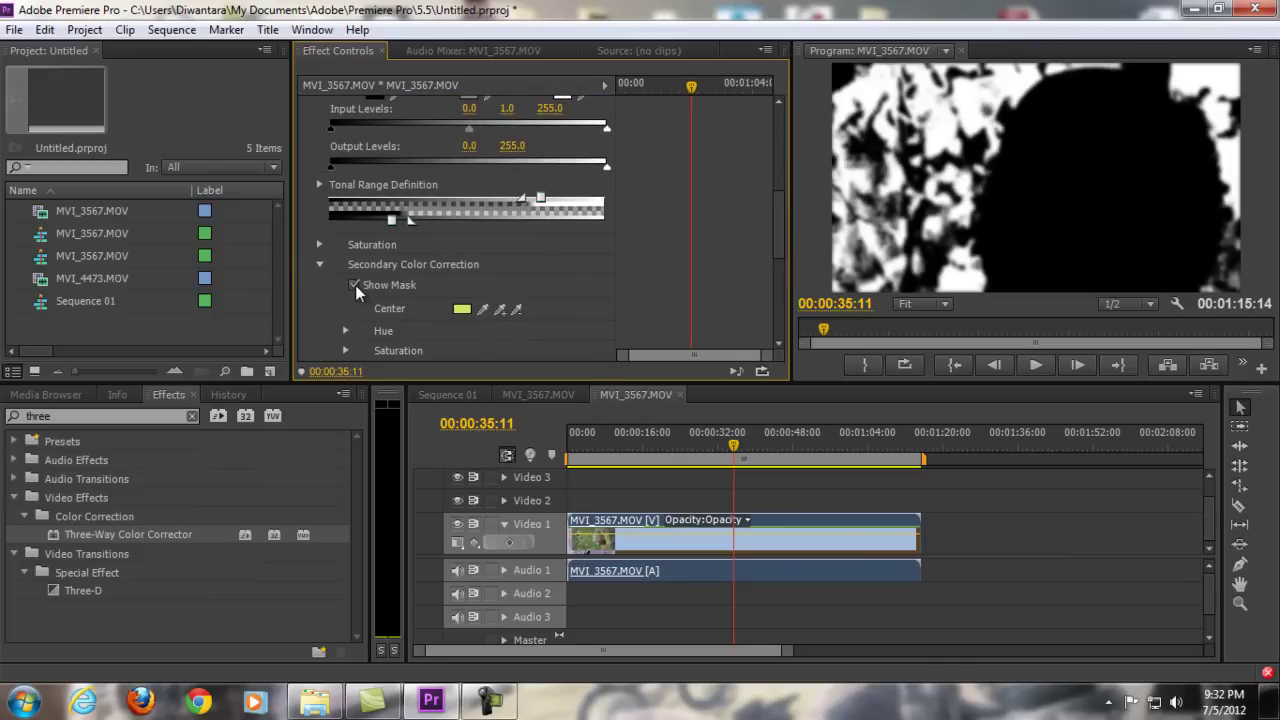
click(354, 285)
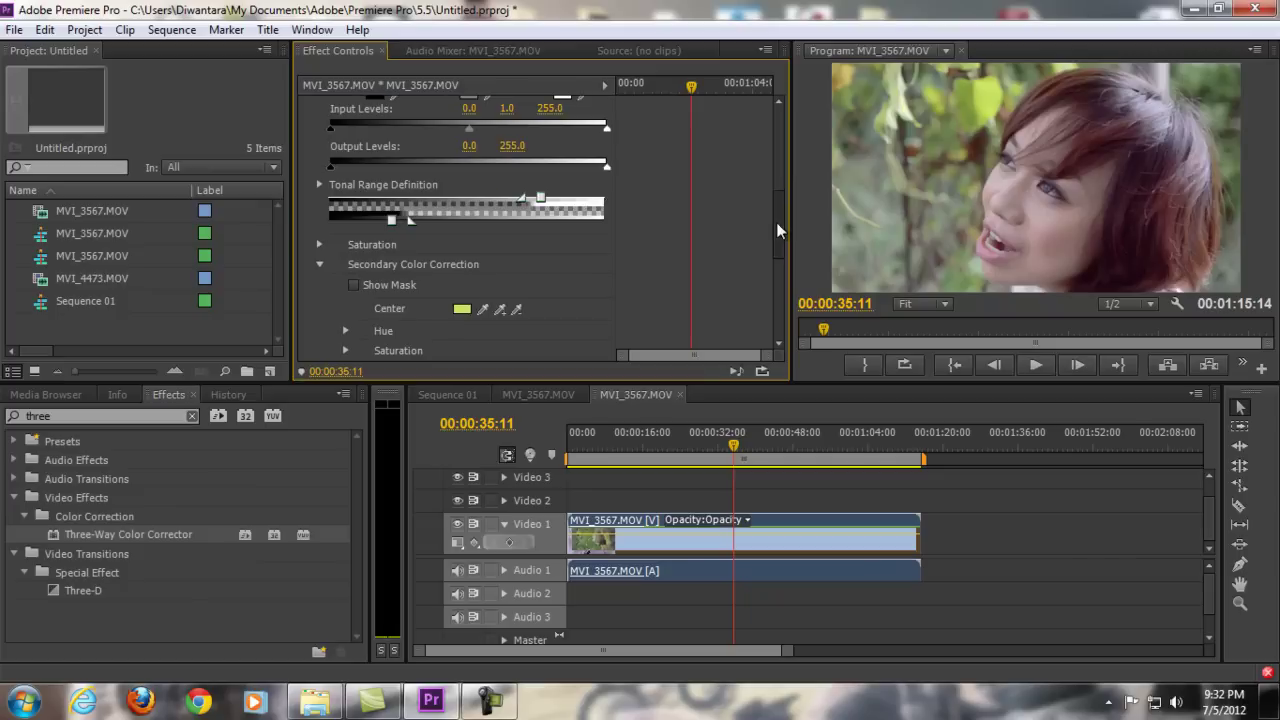
Preview the footage at 00:00:04:06, return the playhead to the clip's start and bring the second corrector's color wheels into view
drag(776, 222, 777, 147)
drag(637, 454, 587, 439)
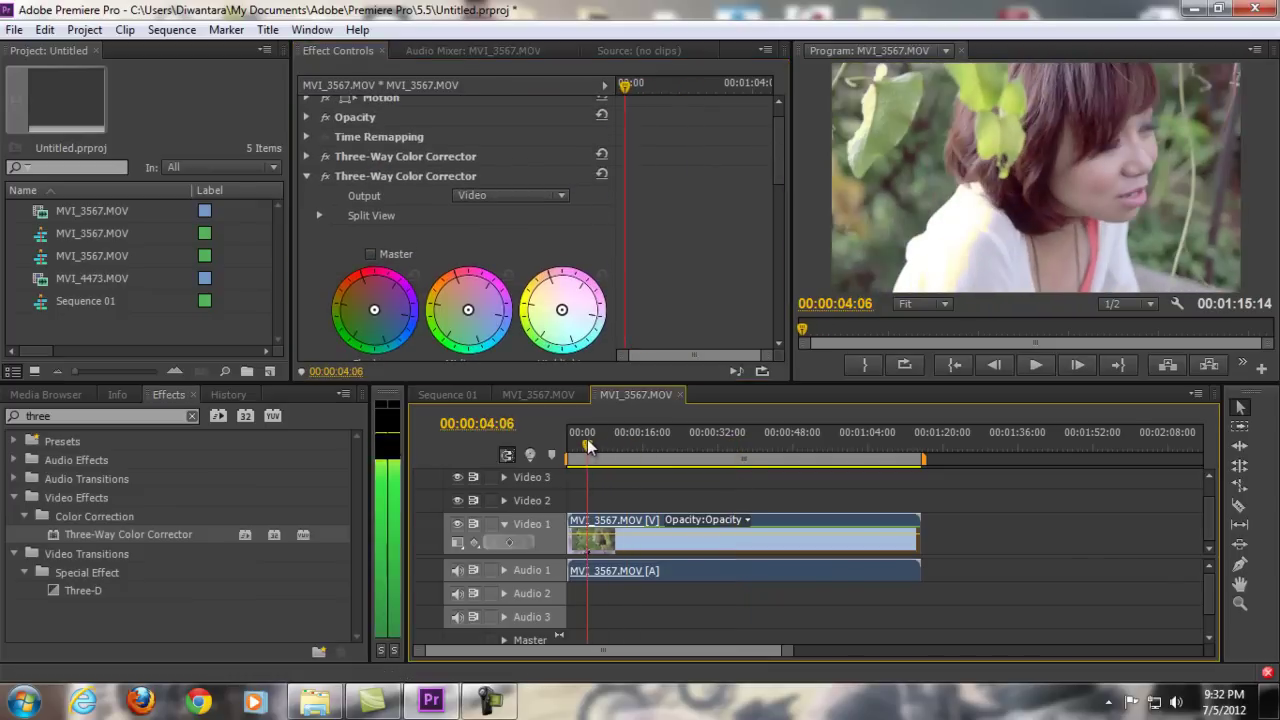
scroll(779, 187, down, 1)
scroll(779, 187, down, 3)
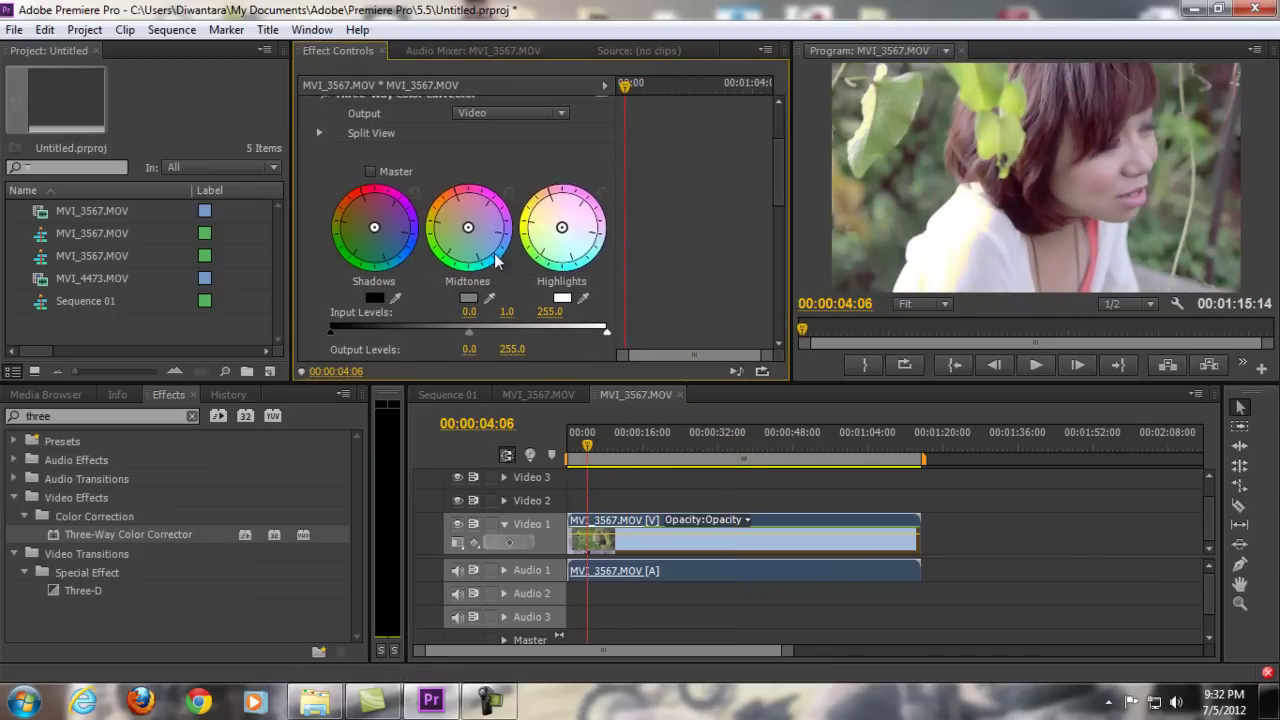
drag(598, 447, 566, 450)
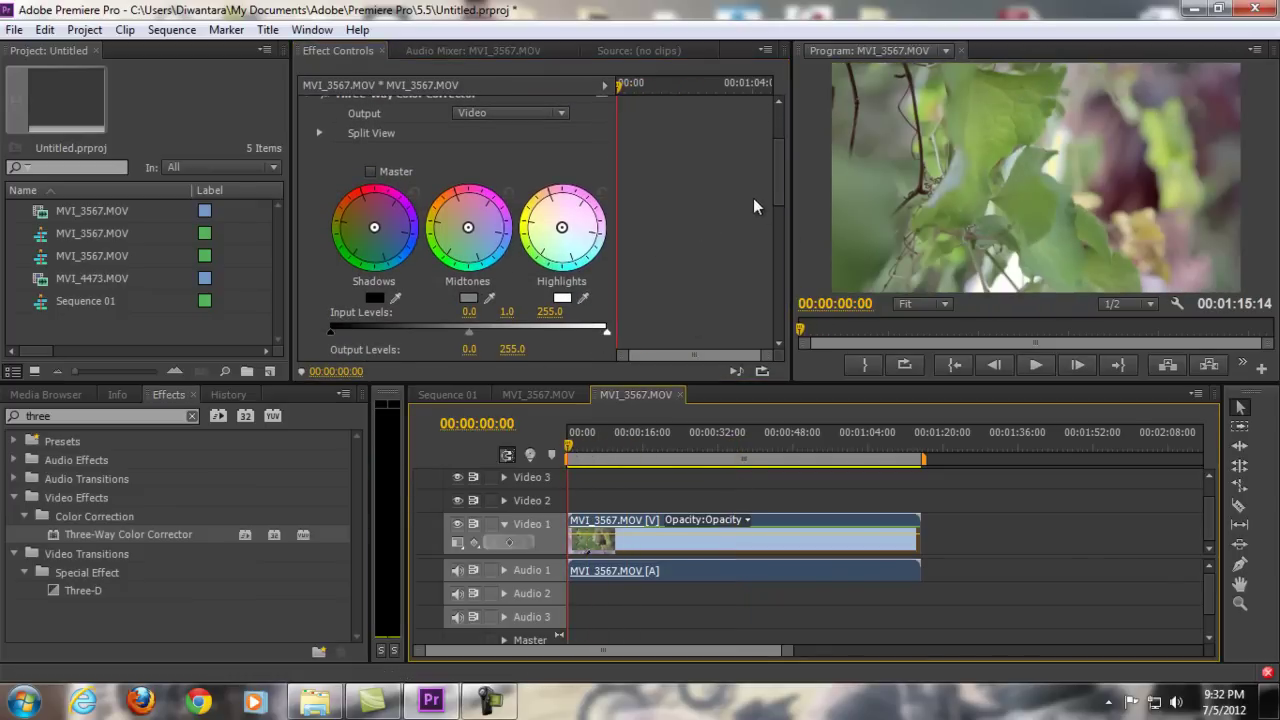
drag(776, 191, 777, 177)
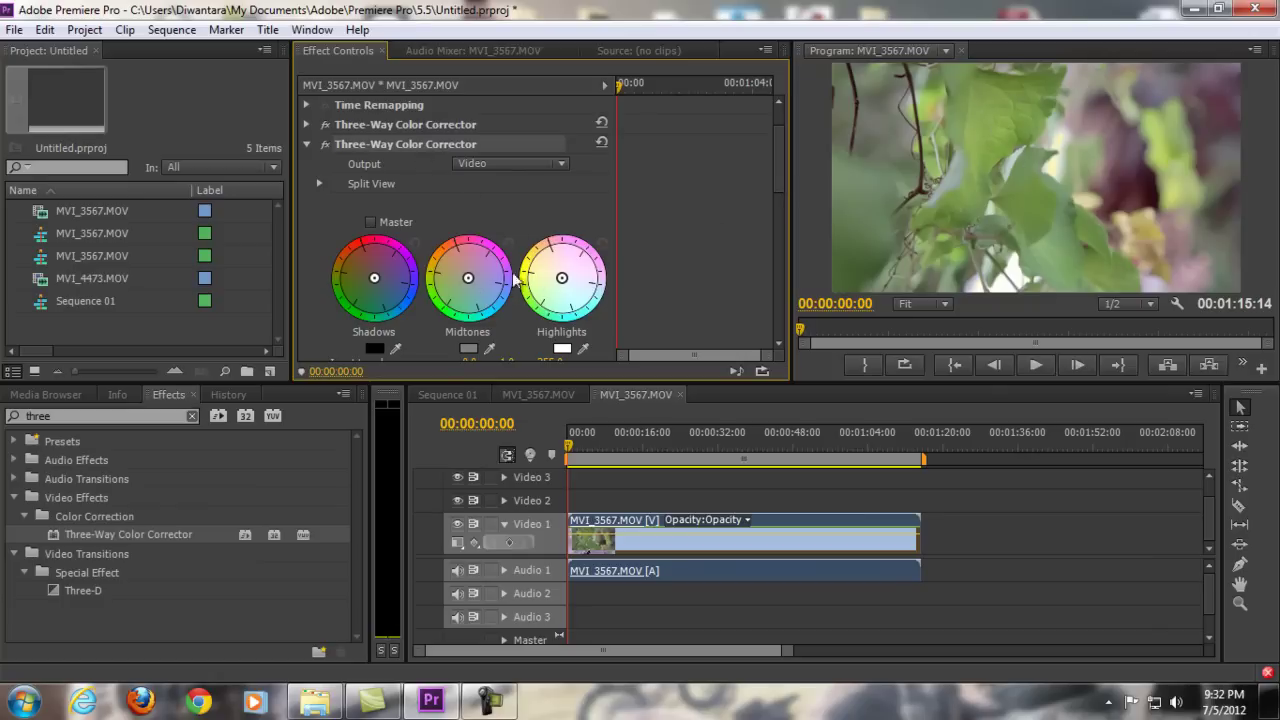
Try shifting the second corrector's midtones toward magenta-pink and preview the result at the clip's start
drag(470, 280, 490, 215)
mouse_move(478, 249)
mouse_down()
mouse_move(445, 252)
mouse_move(494, 239)
mouse_up()
mouse_move(569, 441)
mouse_down()
mouse_move(618, 440)
mouse_move(568, 440)
mouse_up()
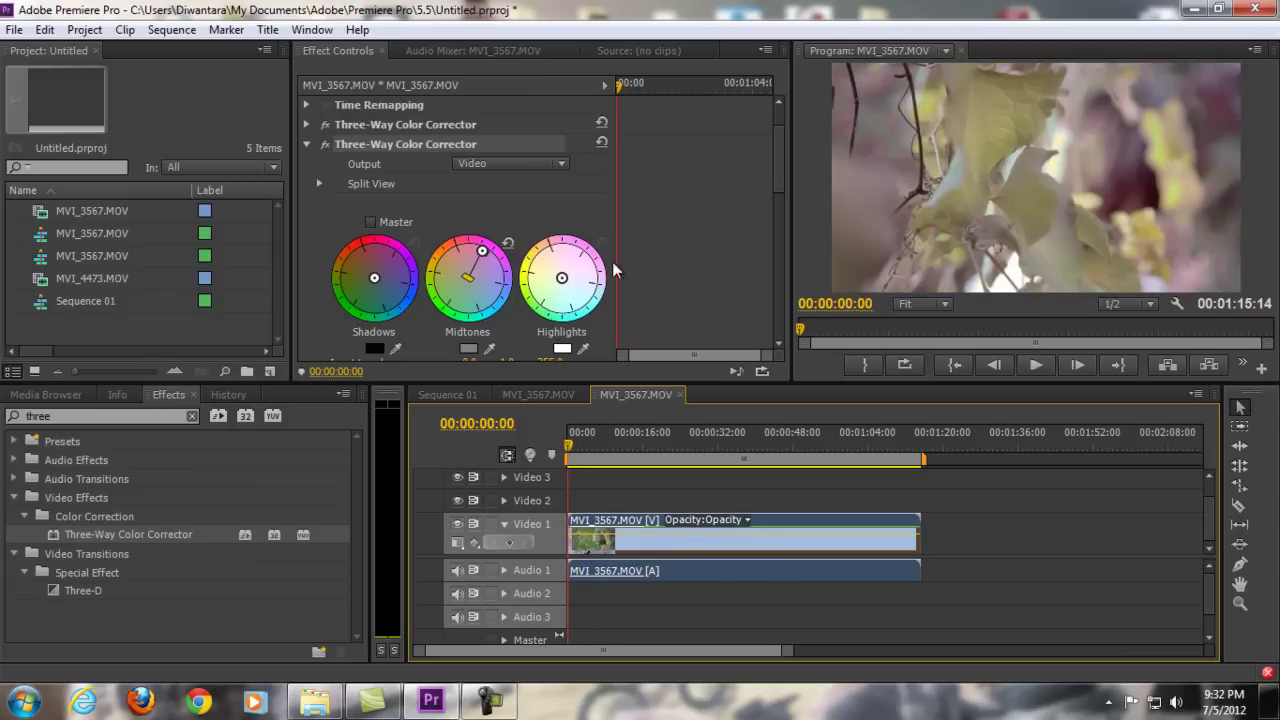
Try shifting the second corrector's midtones toward green, comparing the clip with the effect switched off and on
drag(482, 251, 447, 300)
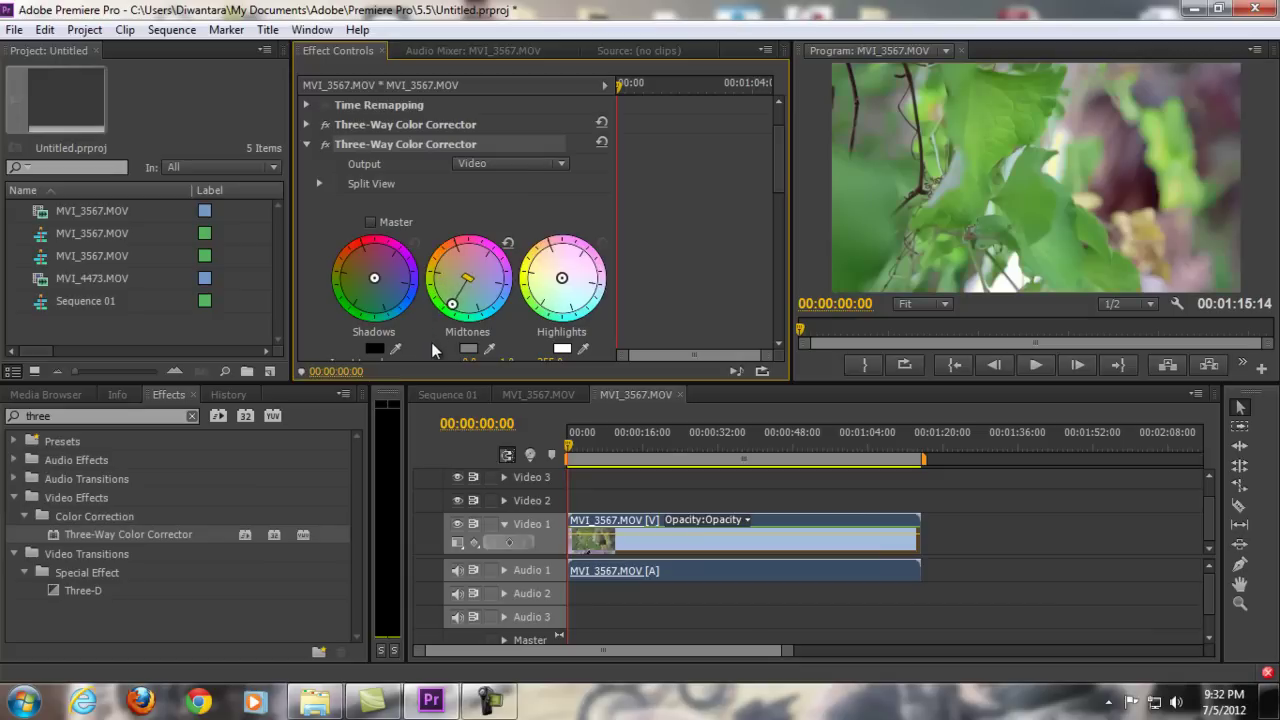
click(325, 145)
drag(588, 445, 559, 432)
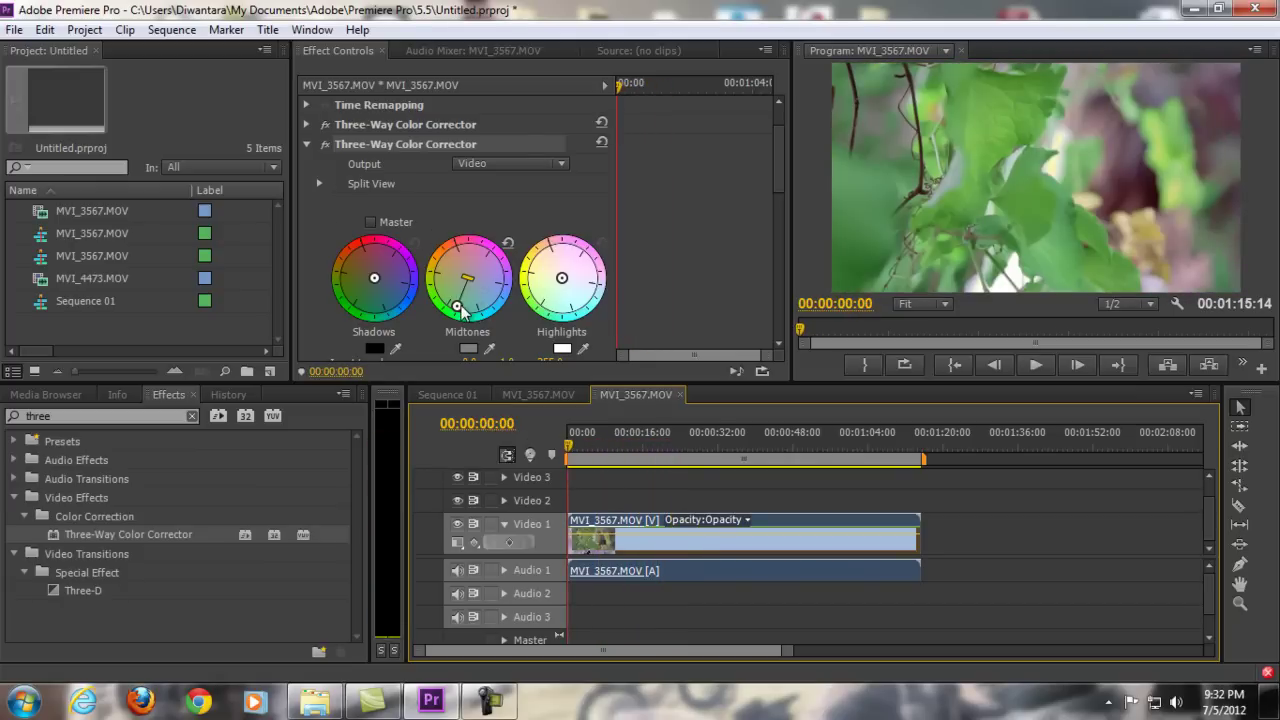
Shift the second corrector's midtones toward blue-violet
drag(457, 306, 498, 283)
drag(612, 320, 822, 156)
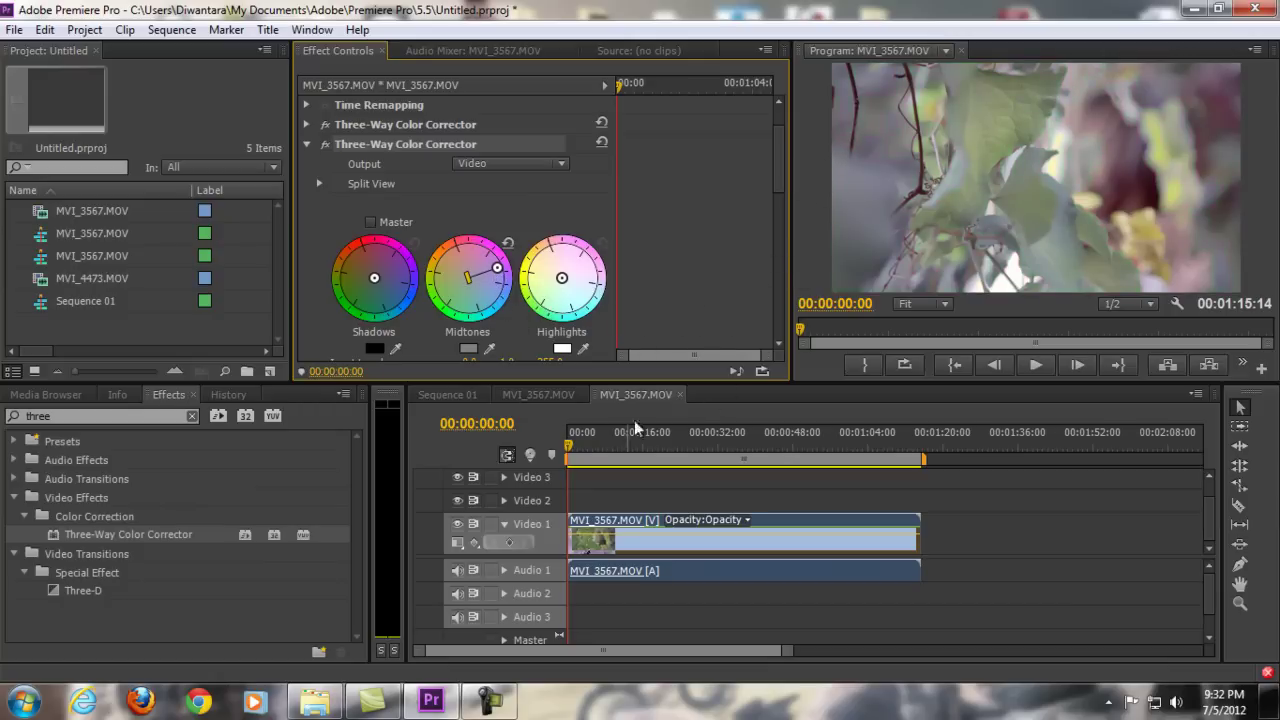
Shift the second corrector's midtones toward green while viewing the clip at 00:00:18:23, and collapse that effect's settings
drag(636, 450, 655, 450)
drag(498, 280, 451, 335)
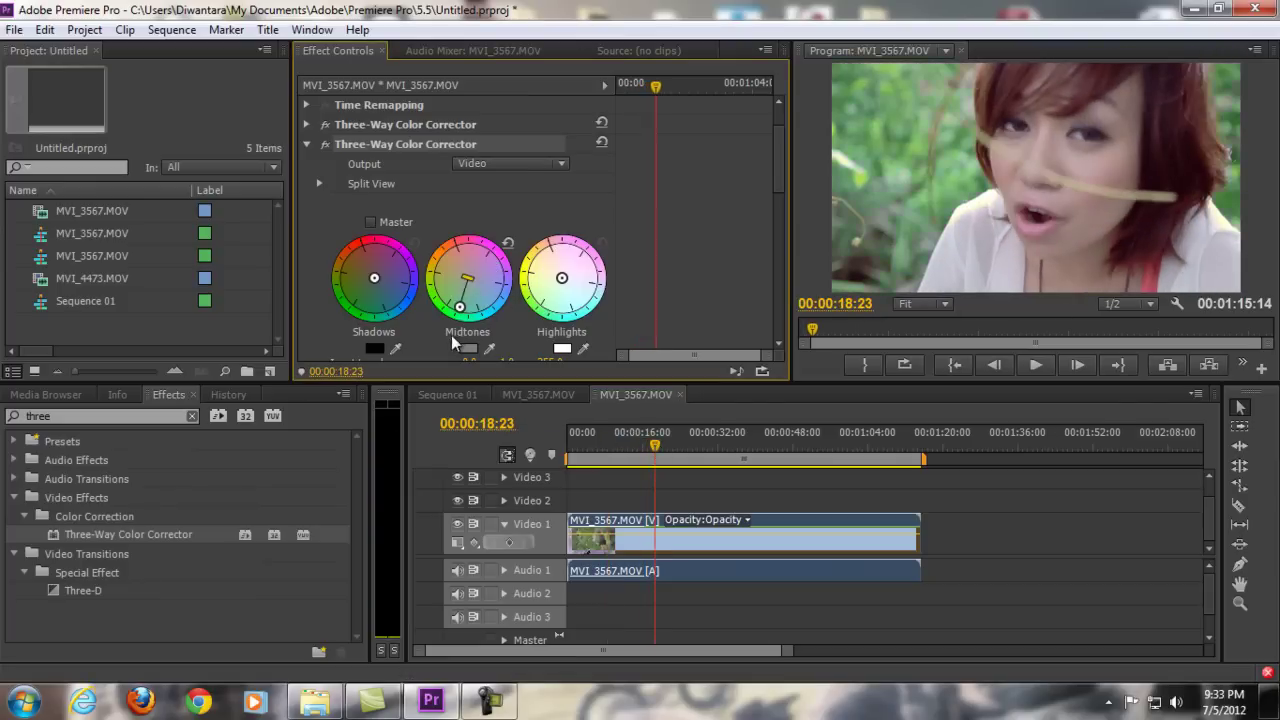
click(306, 143)
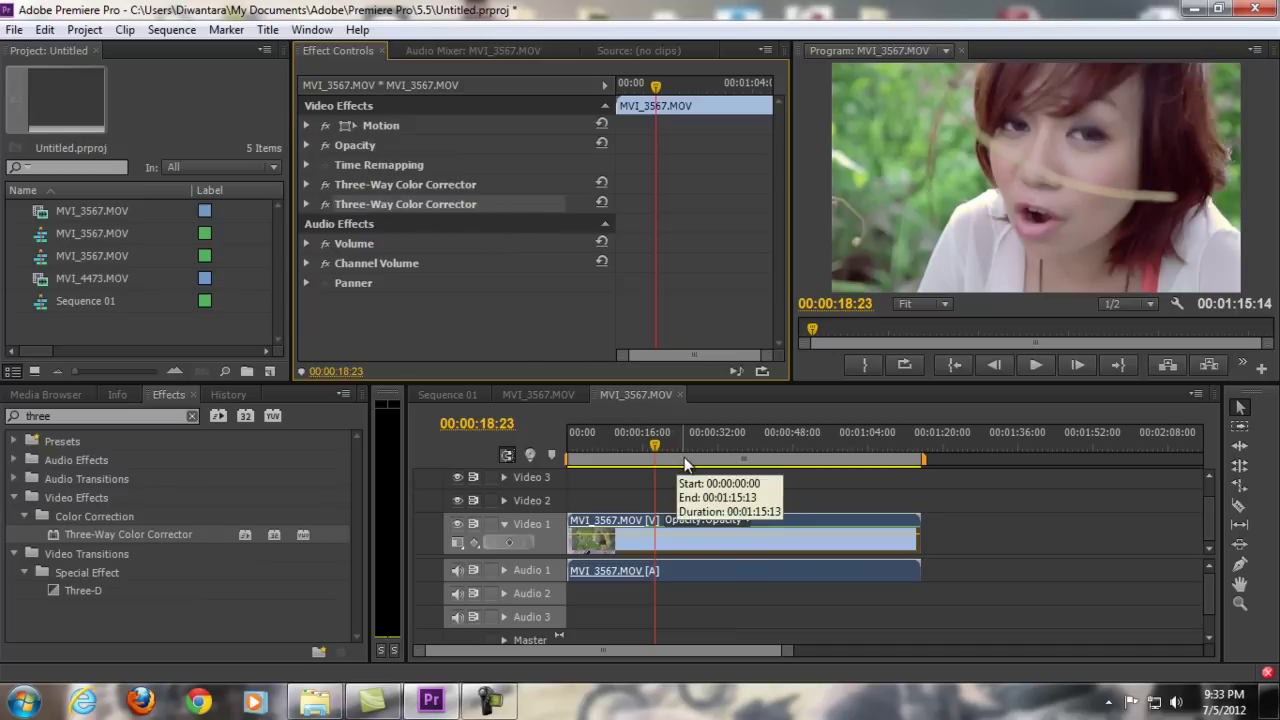
Review the graded footage at several points, including 00:00:08:18, the clip's start and 00:00:21:29, and park the playhead at 00:00:17:29
click(592, 444)
mouse_move(592, 444)
mouse_down()
mouse_move(566, 444)
mouse_move(615, 442)
mouse_up()
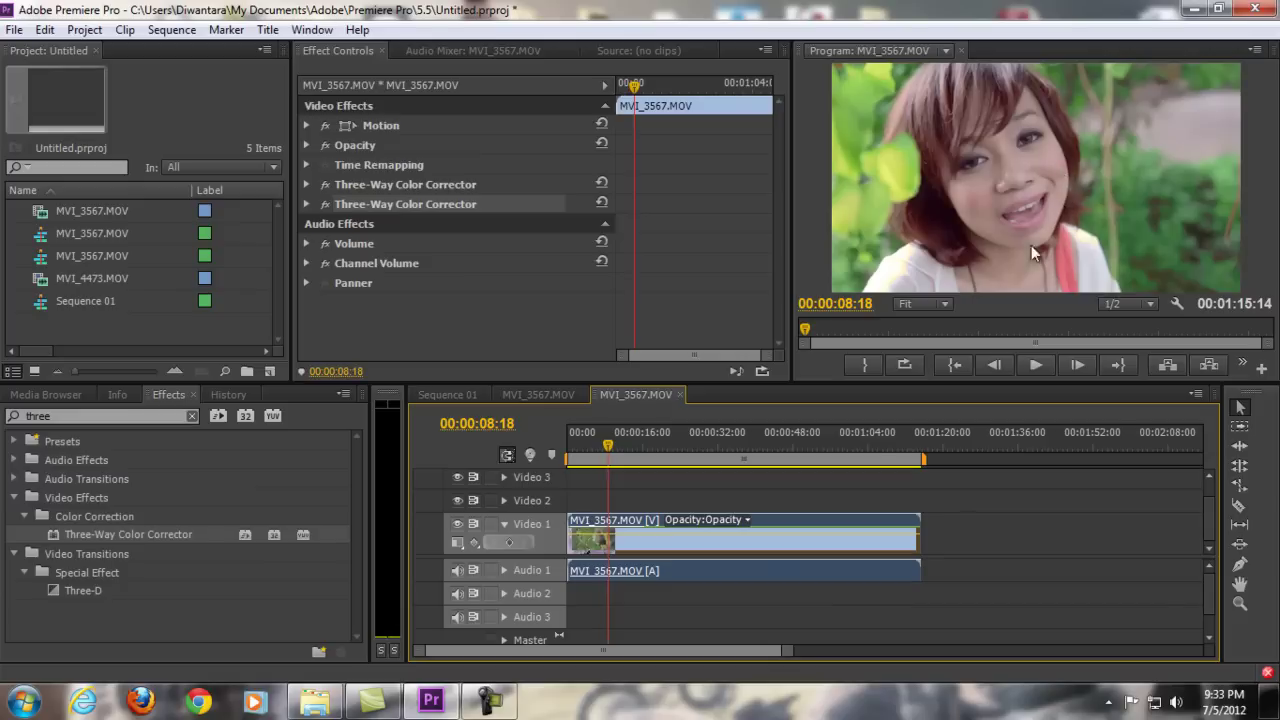
click(651, 444)
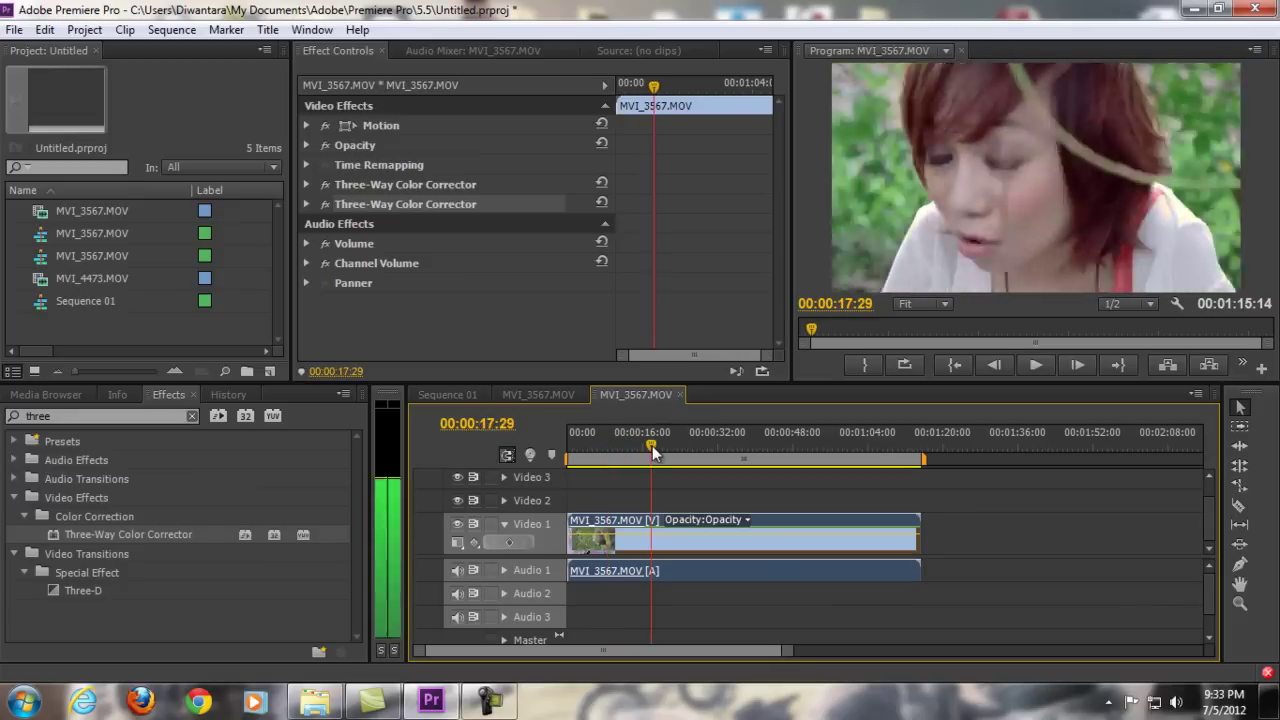
click(422, 208)
drag(620, 438, 567, 440)
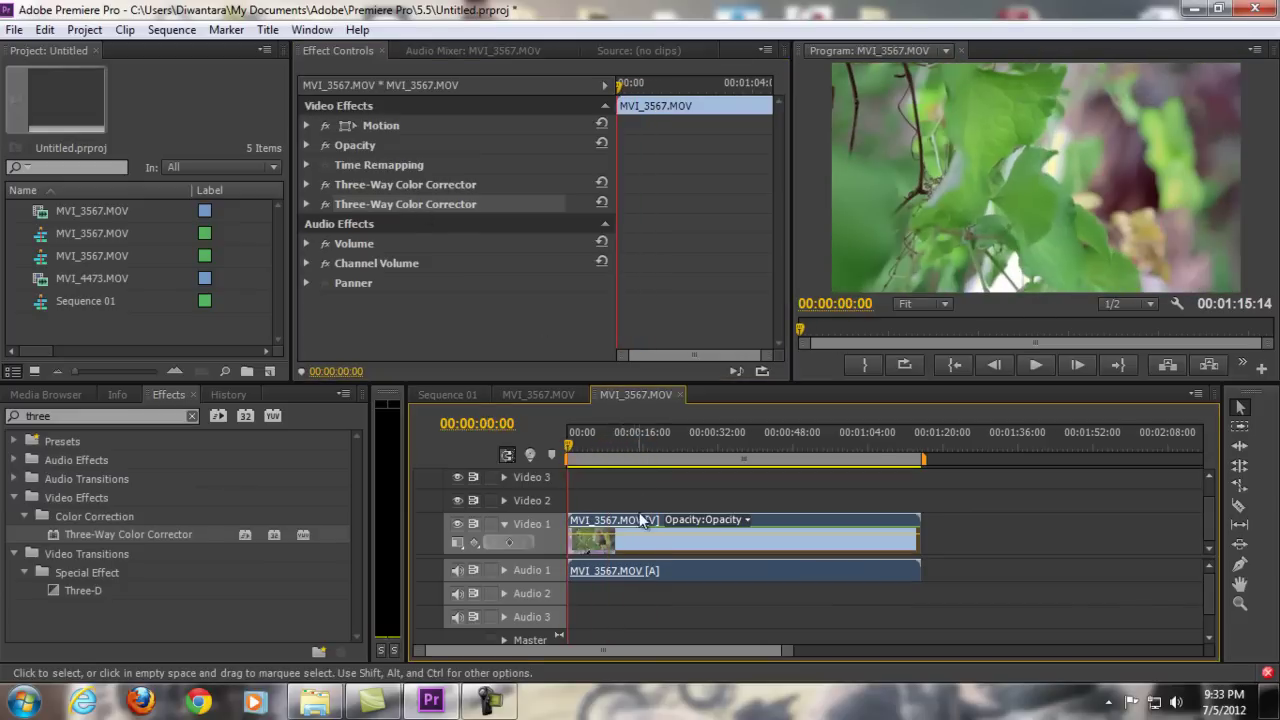
click(670, 442)
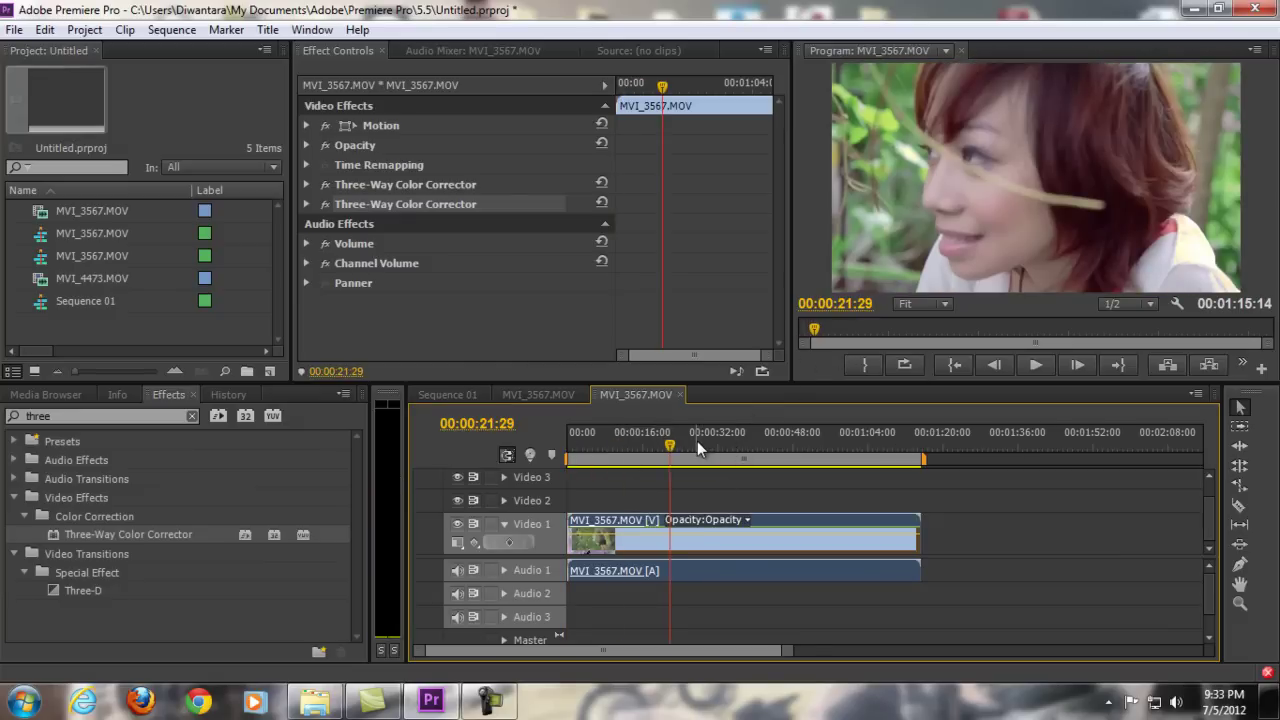
drag(671, 441, 653, 445)
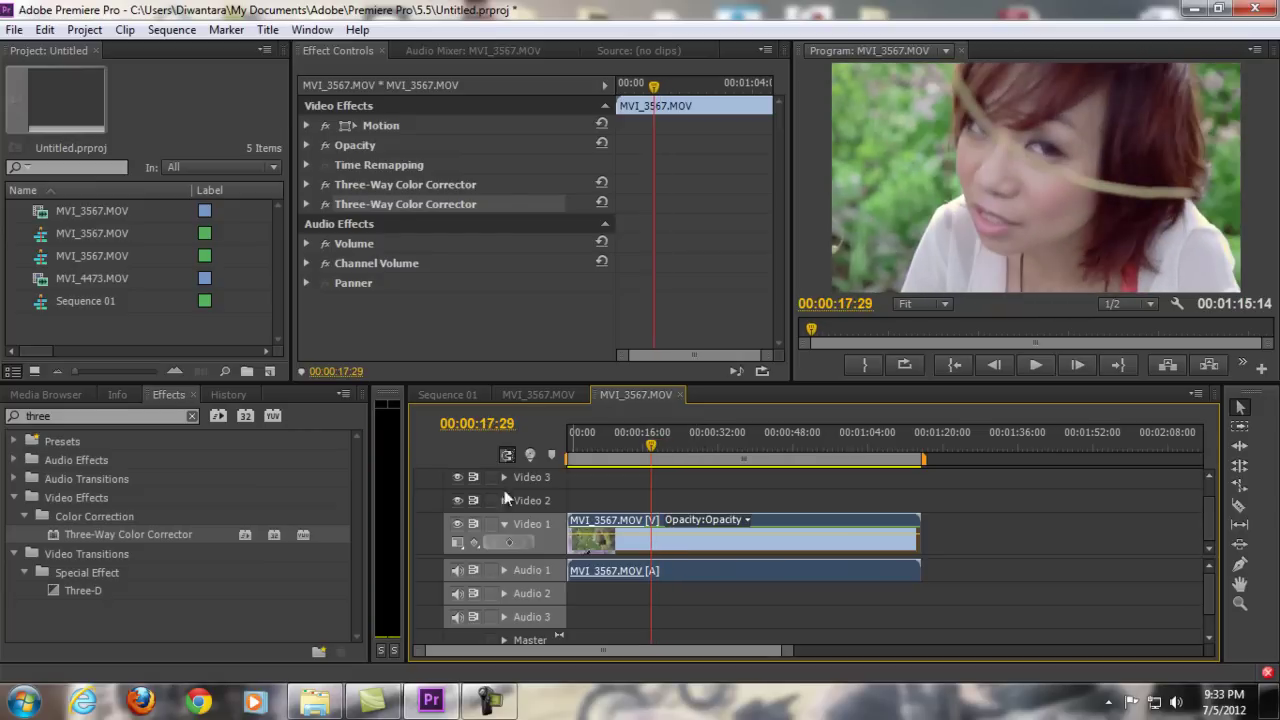
click(488, 702)
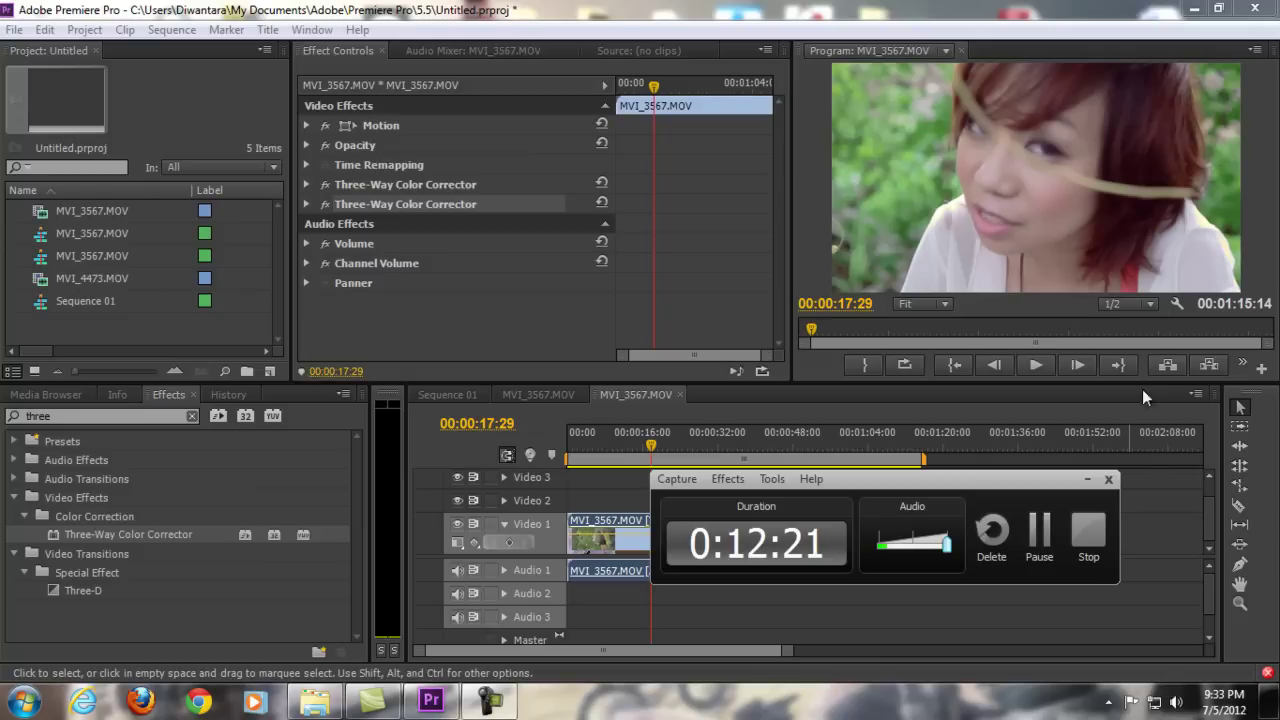